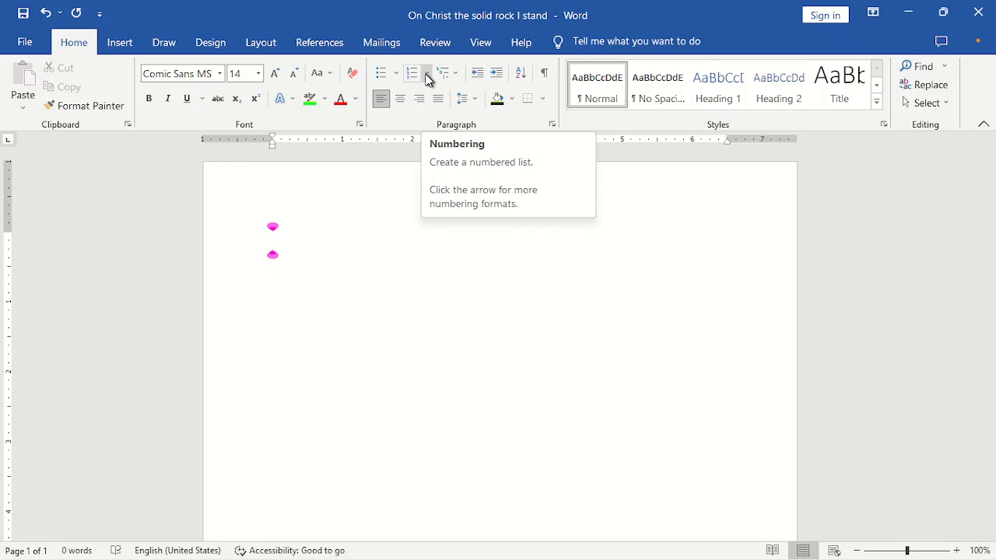
# Step: Enter the heading "List of food items" and start a new line below it
pyautogui.write('List of ')
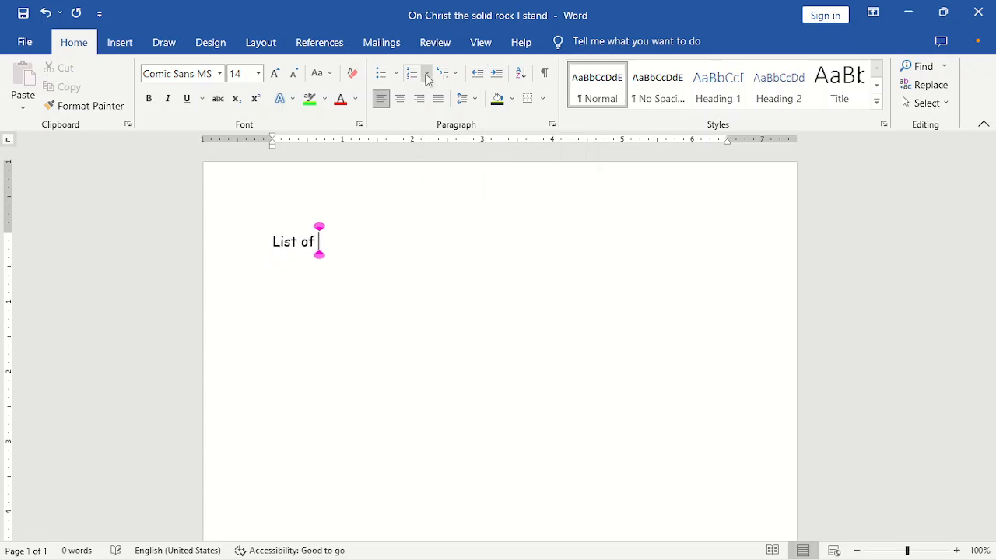
pyautogui.write('food items')
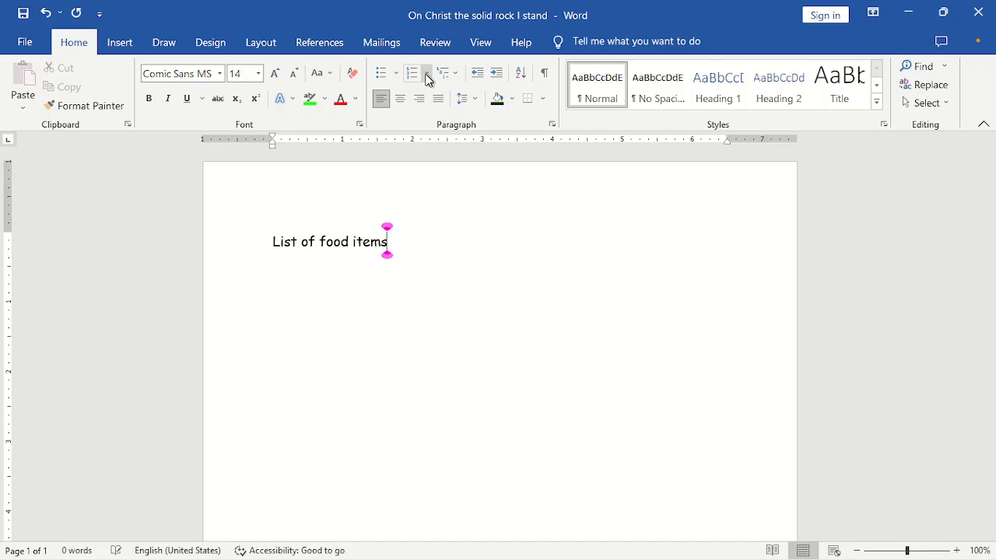
pyautogui.press('Return')
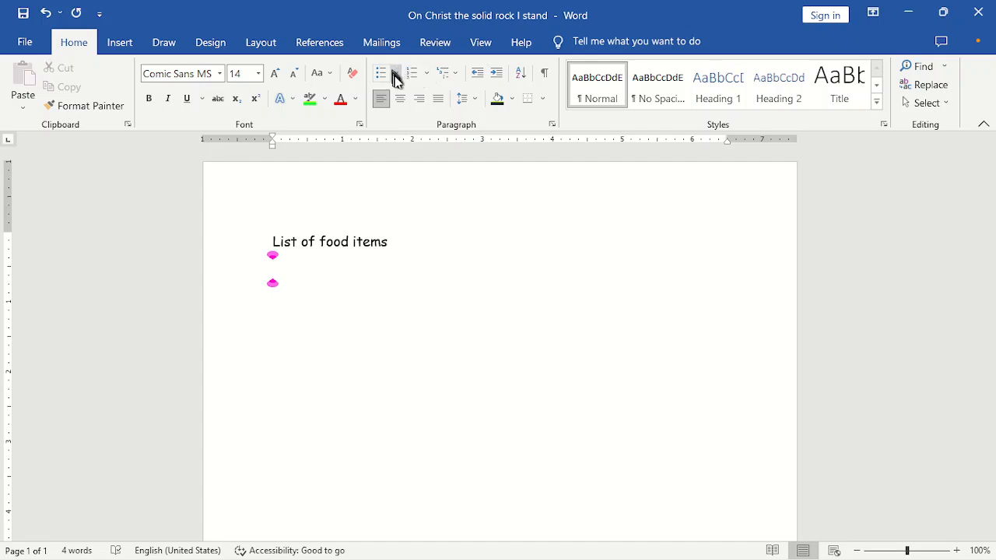
# Step: Define a new bullet using the circled plus symbol (Symbol font, character code 197) and apply it to the line below the heading
pyautogui.click(396, 75)
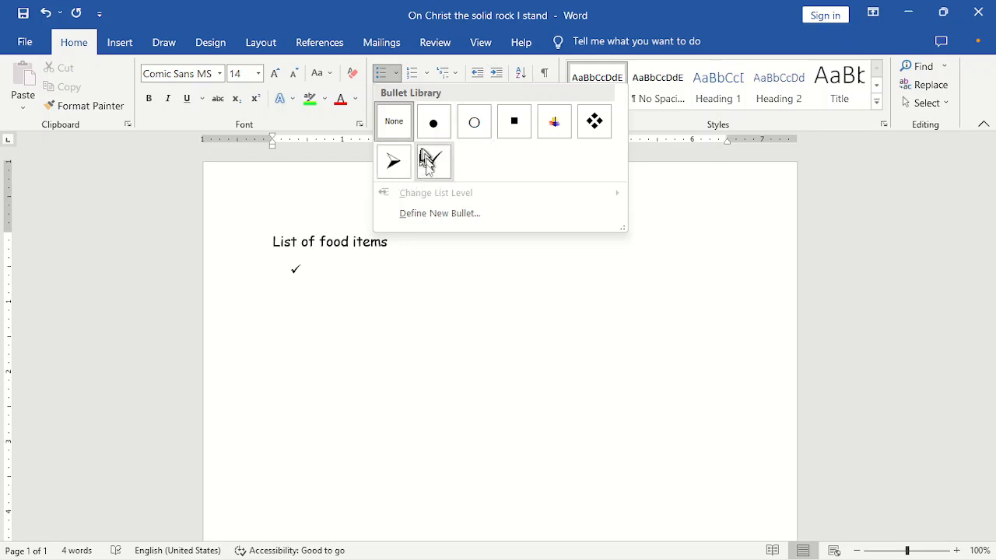
pyautogui.click(429, 220)
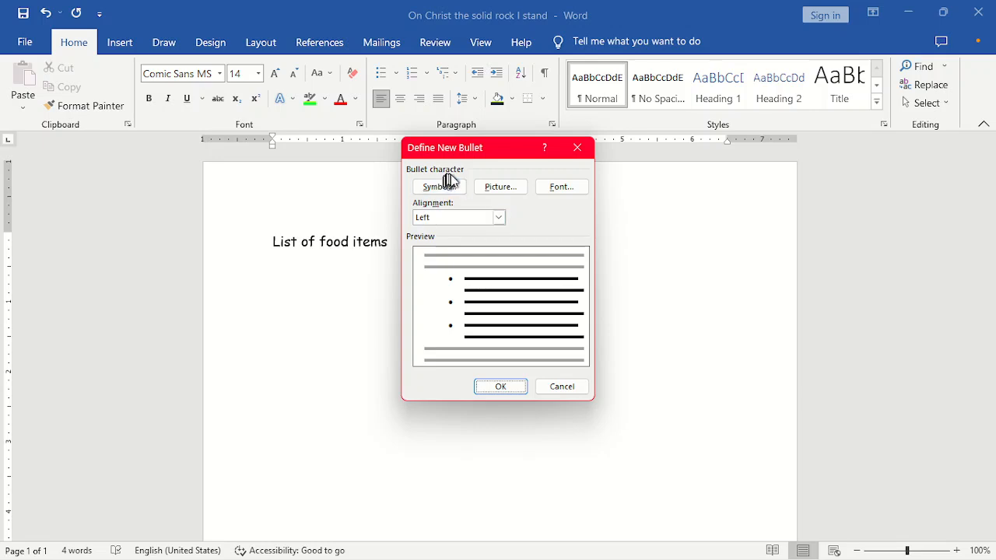
pyautogui.click(450, 187)
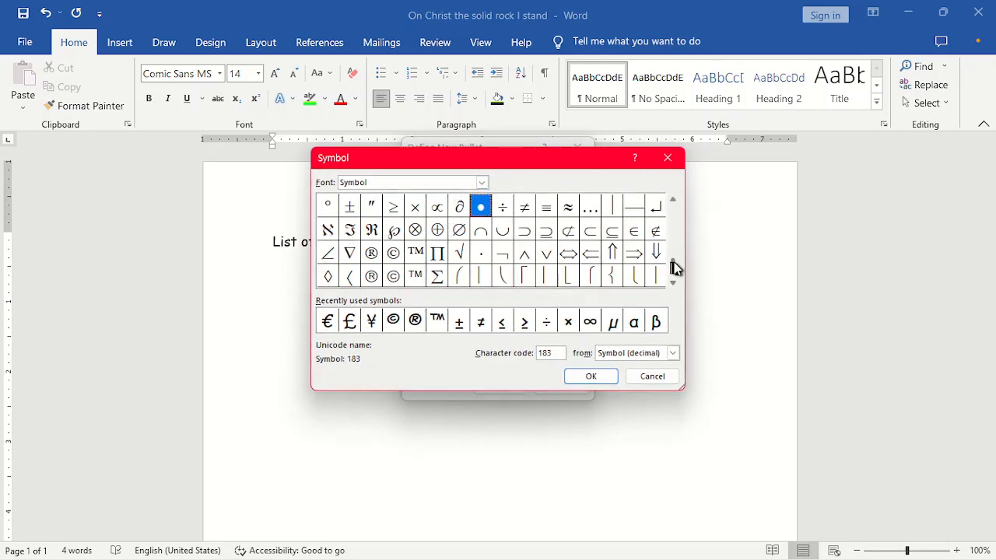
pyautogui.moveTo(674, 265); pyautogui.dragTo(667, 204)
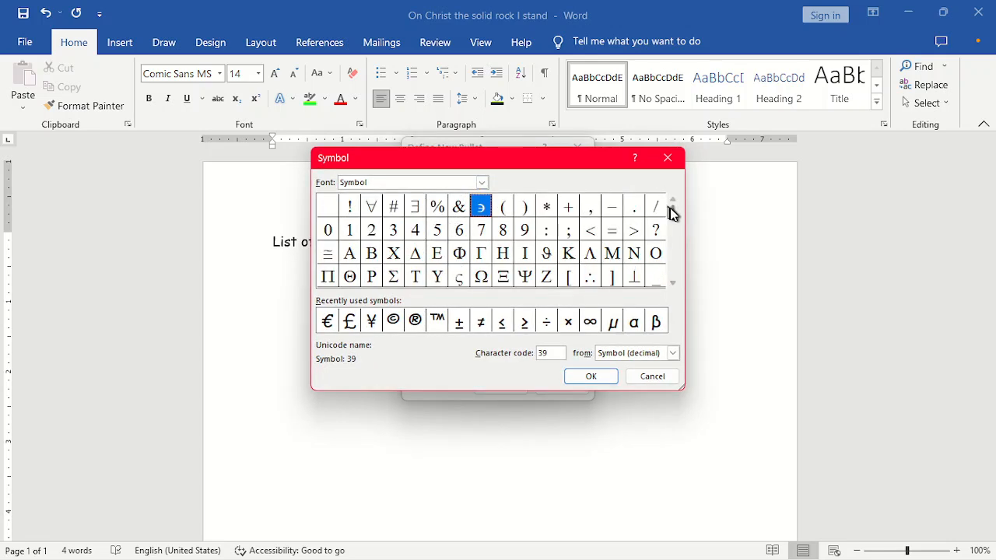
pyautogui.moveTo(674, 268); pyautogui.dragTo(672, 301)
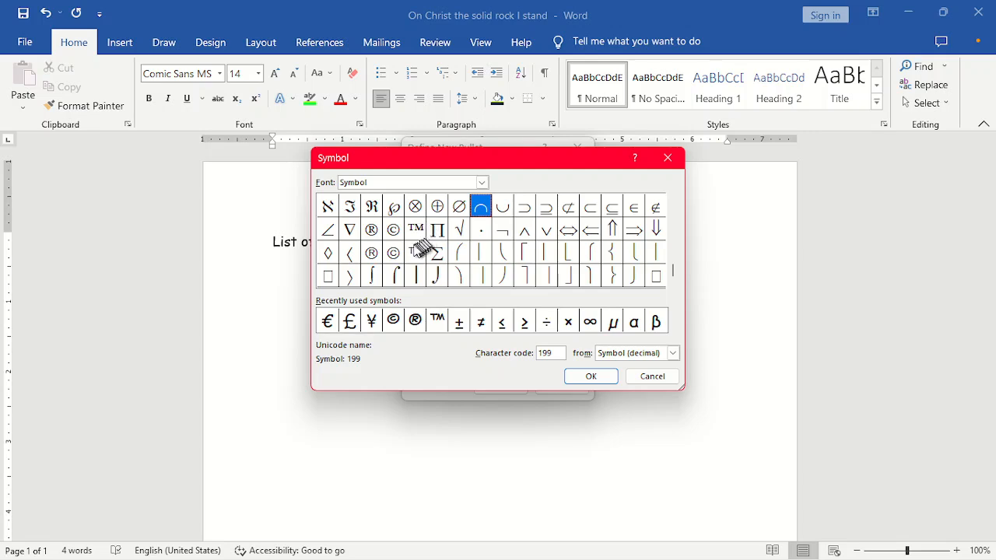
pyautogui.click(438, 207)
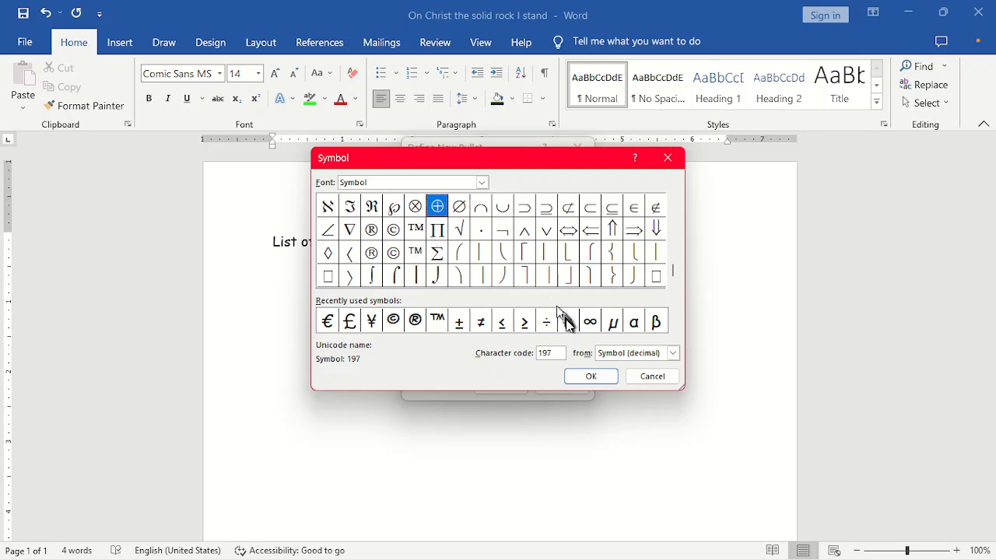
pyautogui.click(575, 380)
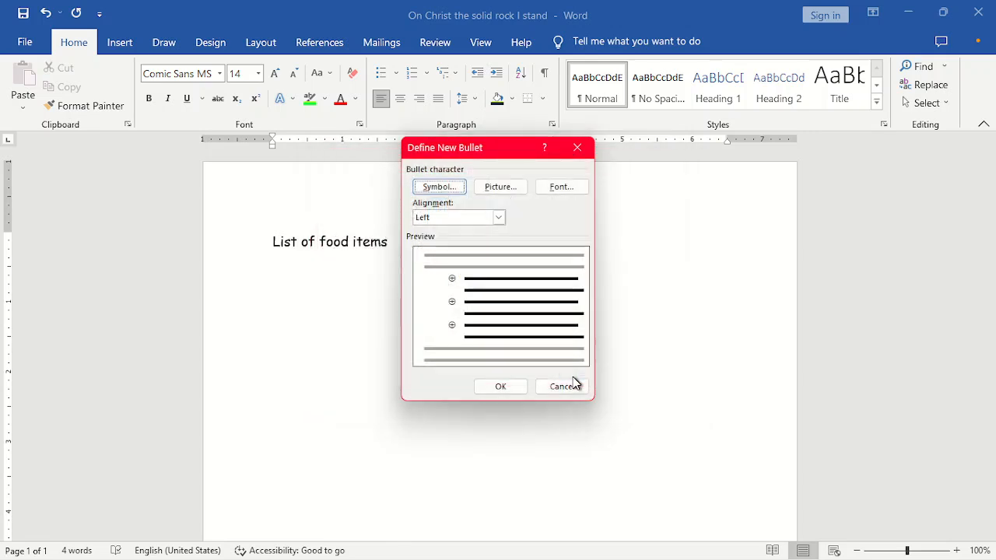
pyautogui.click(509, 389)
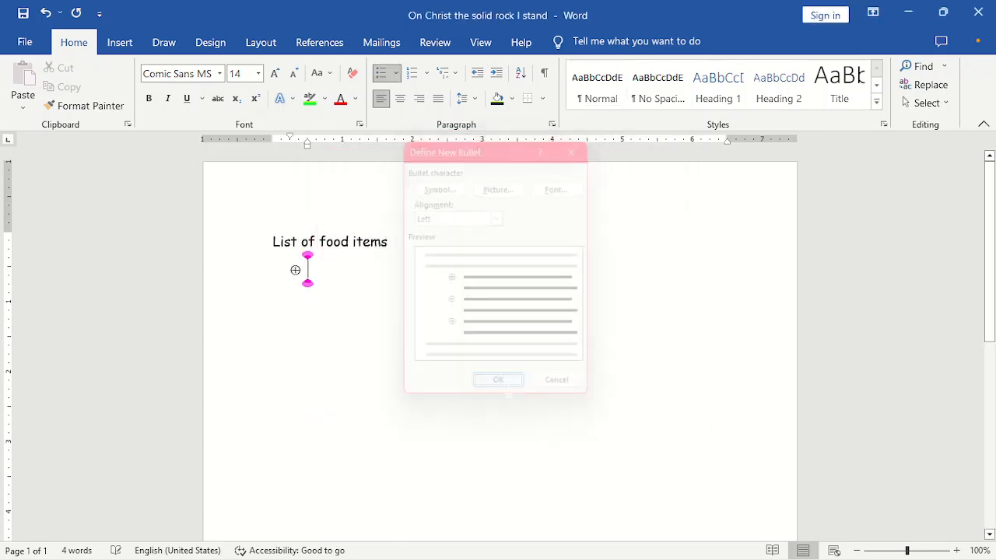
# Step: Start defining a new picture bullet, working offline, with image 20220113_161015 from the Pictures folder
pyautogui.click(397, 74)
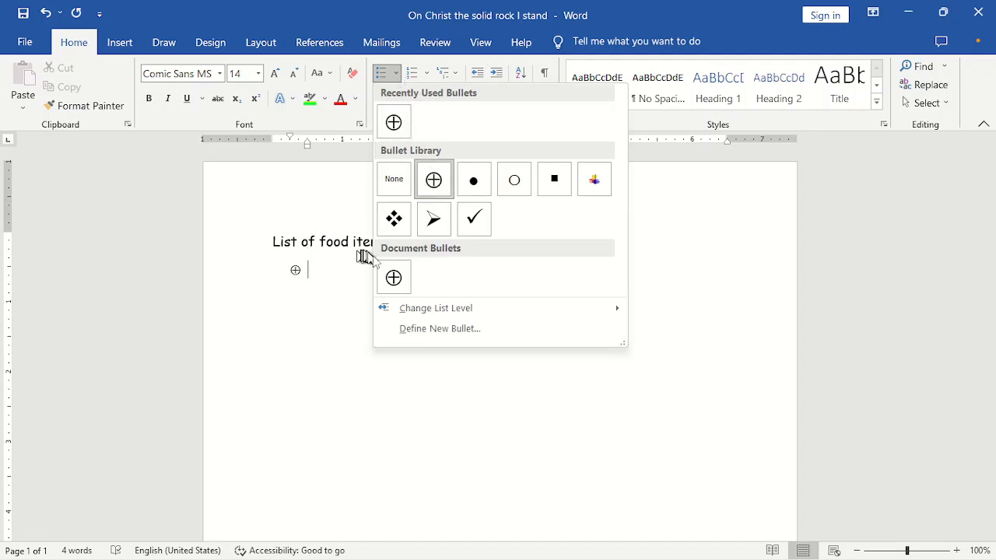
pyautogui.click(461, 331)
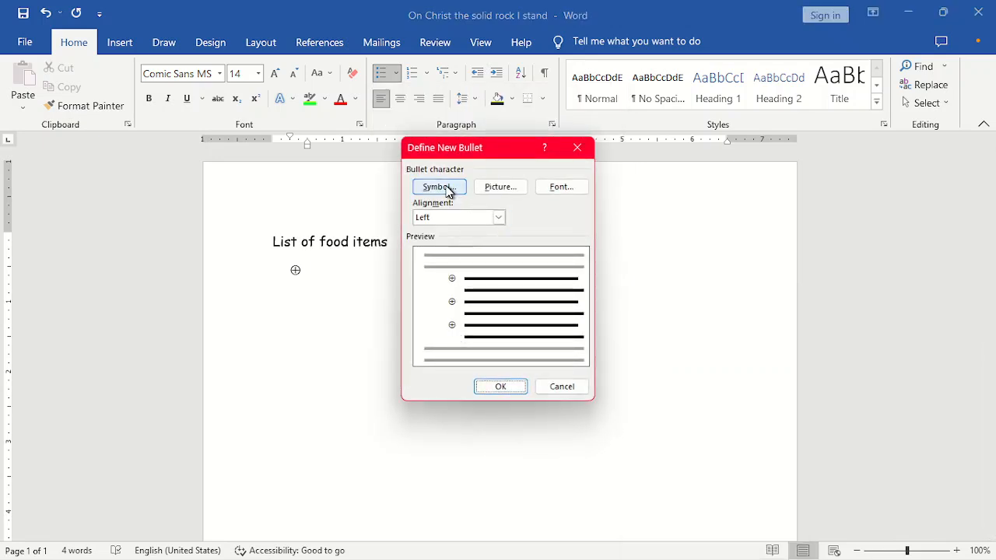
pyautogui.click(512, 196)
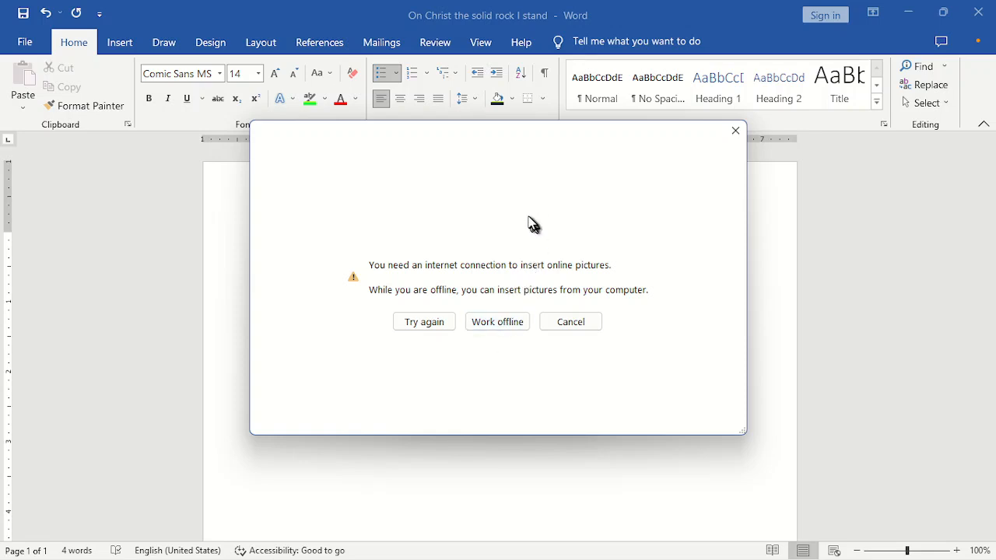
pyautogui.click(500, 325)
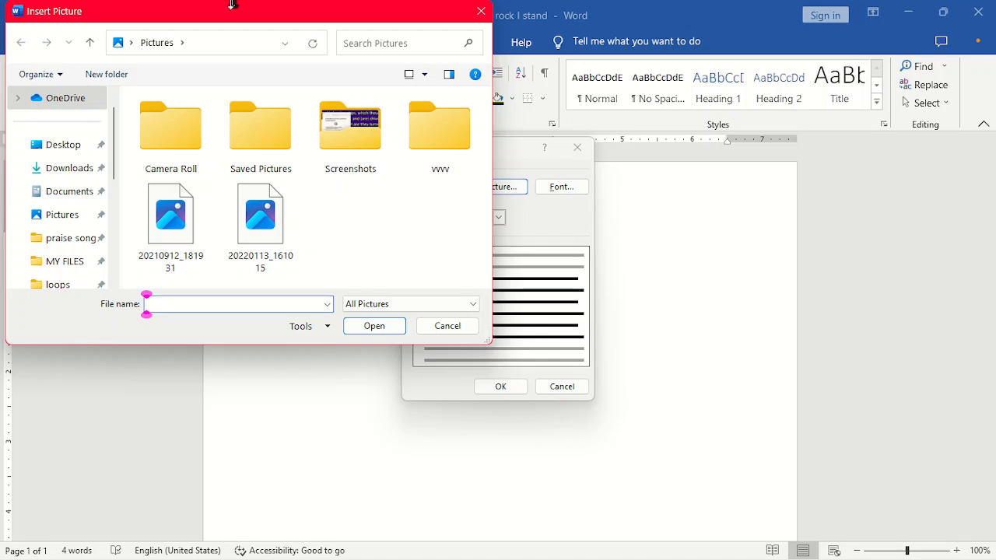
pyautogui.moveTo(232, 15); pyautogui.dragTo(463, 49)
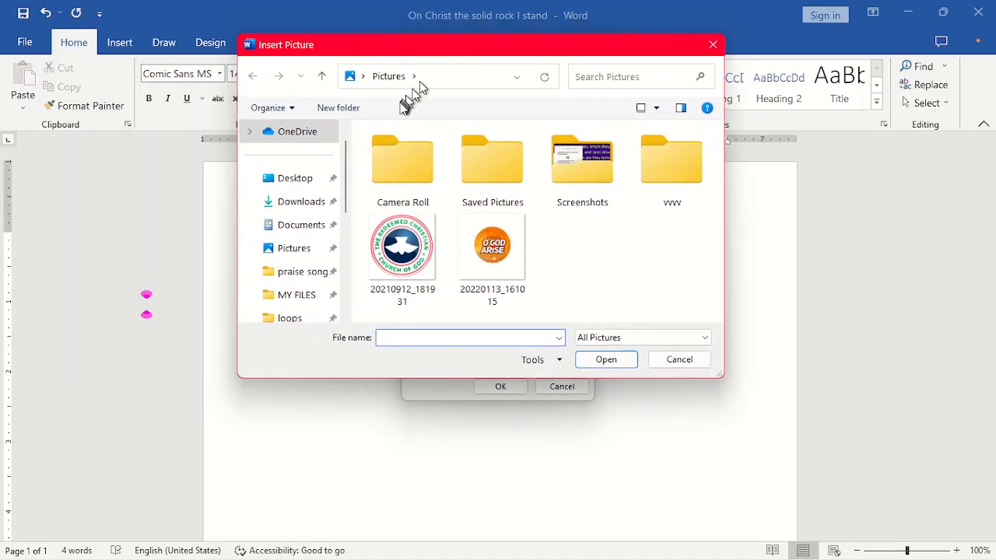
pyautogui.click(295, 254)
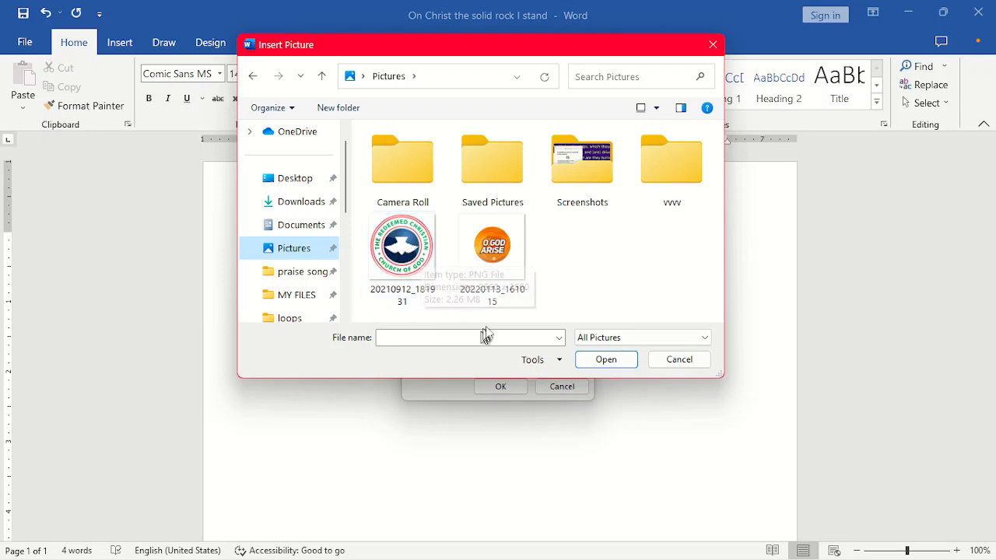
pyautogui.click(498, 255)
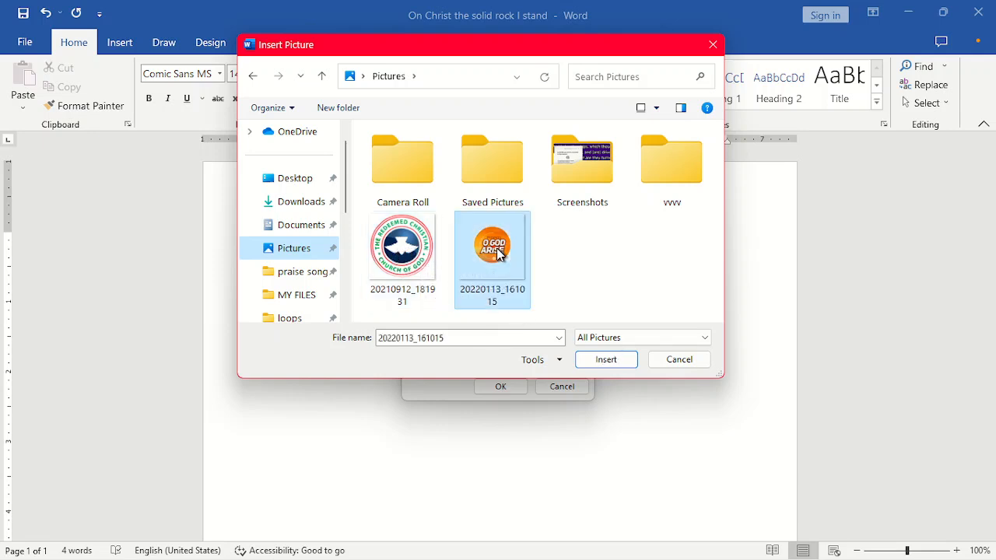
pyautogui.click(607, 361)
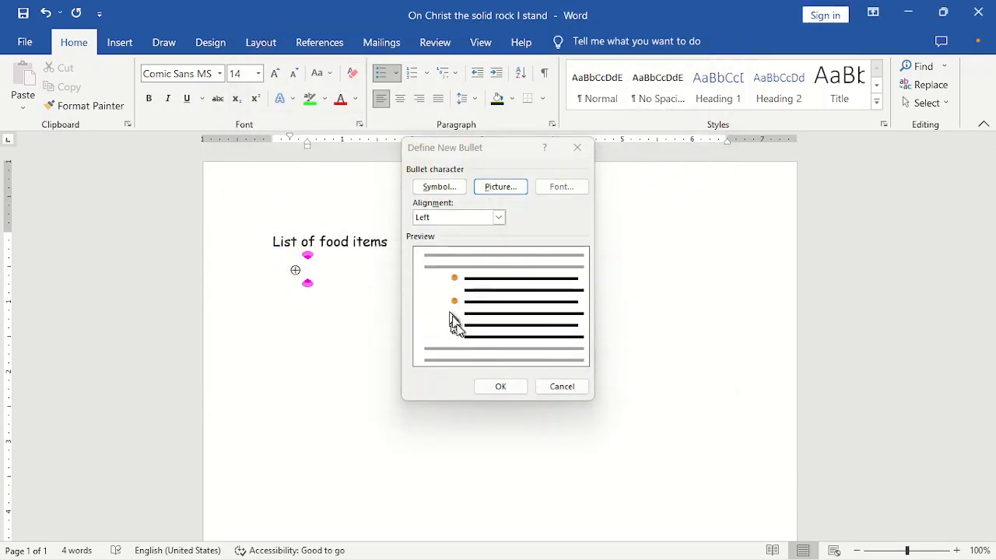
# Step: Choose image 20220113_161015 again as the bullet picture and apply the picture bullet to the line
pyautogui.click(513, 191)
pyautogui.click(488, 322)
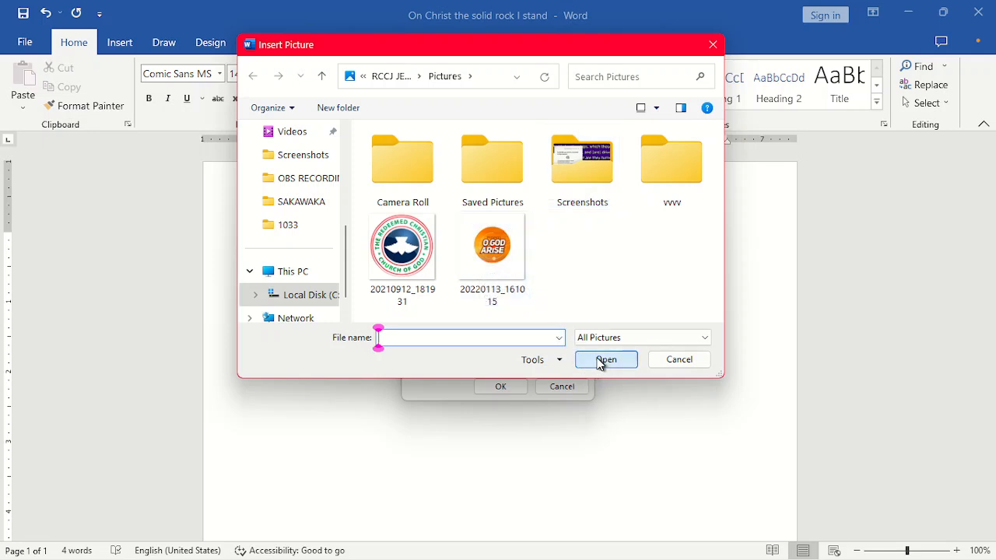
pyautogui.click(521, 271)
pyautogui.click(604, 360)
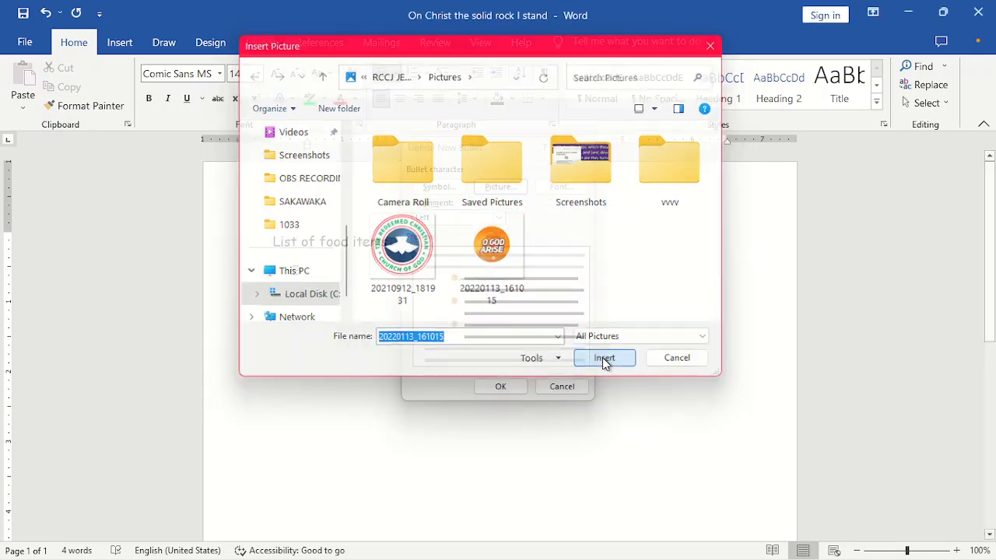
pyautogui.click(502, 387)
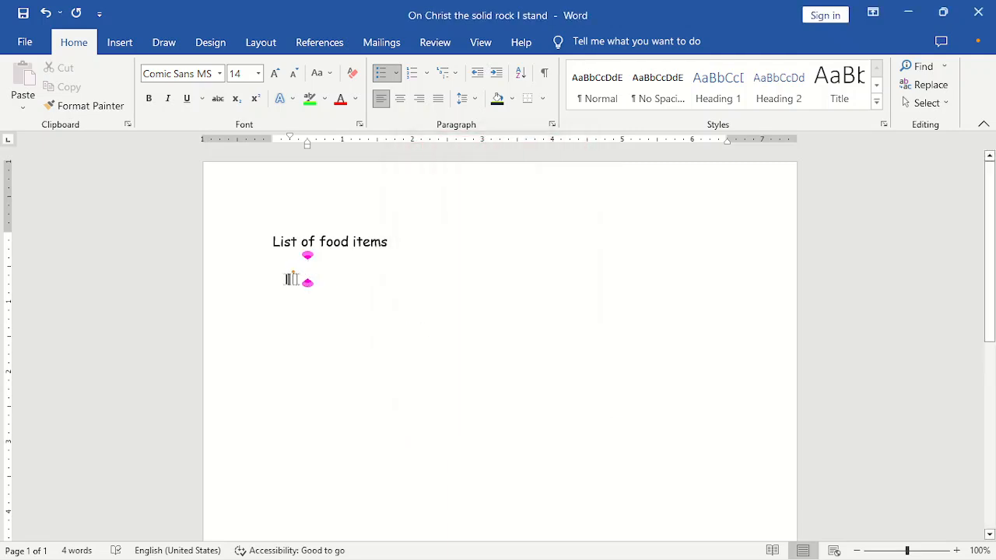
# Step: Apply the circled plus bullet from the bullet library and enter "Garri" as the first list item
pyautogui.click(396, 76)
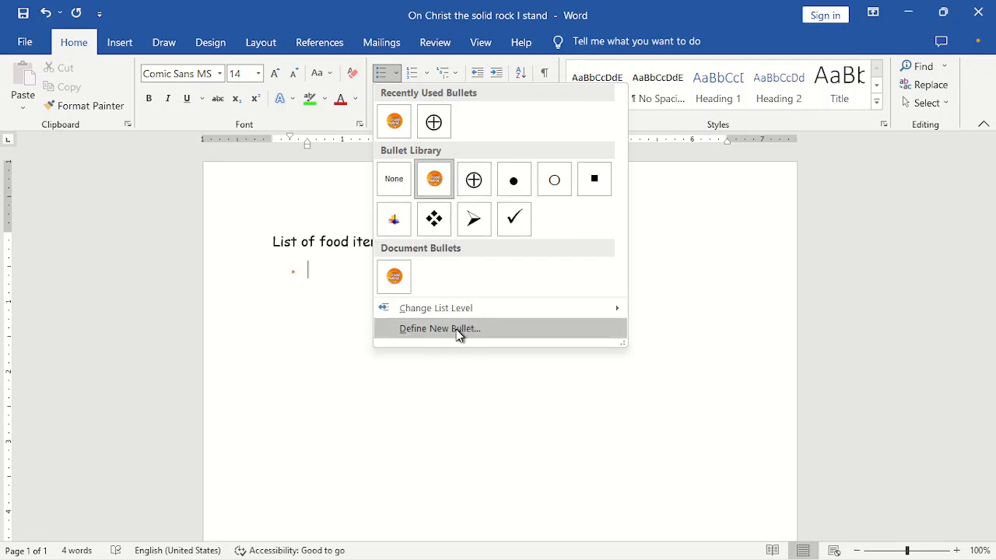
pyautogui.click(474, 183)
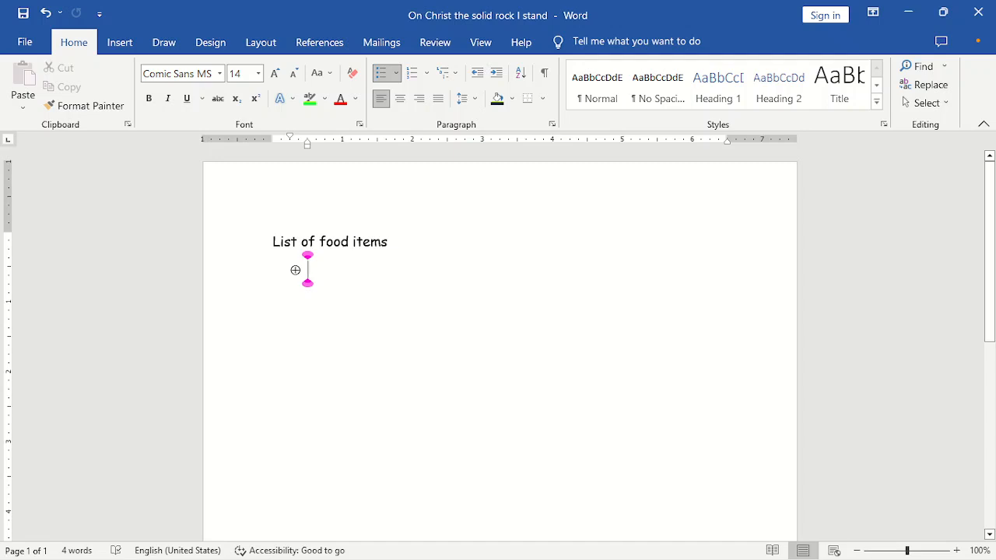
pyautogui.write('Garri')
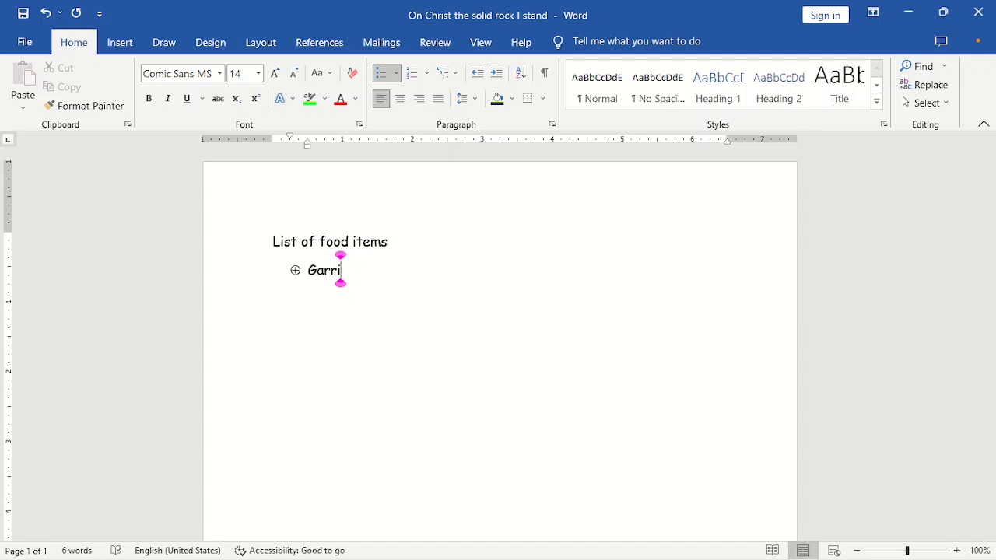
# Step: Add "Akara (Beans cake)" as the second bulleted item
pyautogui.press('Return')
pyautogui.write('a')
pyautogui.press('BackSpace')
pyautogui.write('Ak')
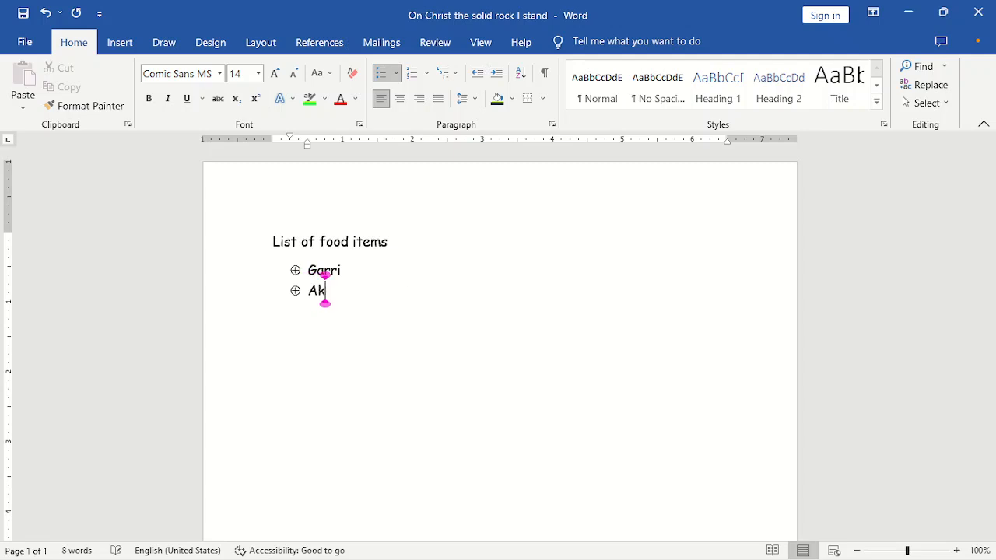
pyautogui.write('ara (')
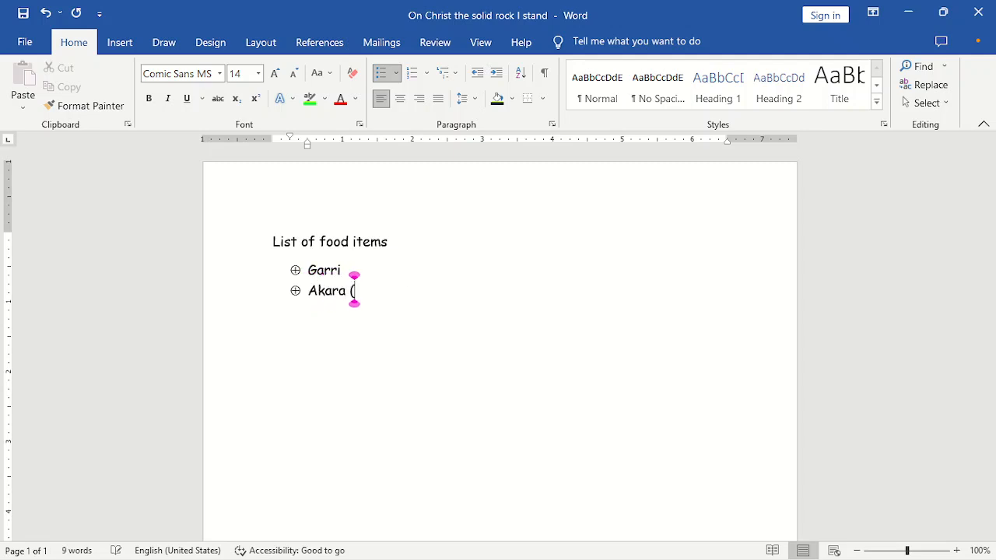
pyautogui.write('Beans cak')
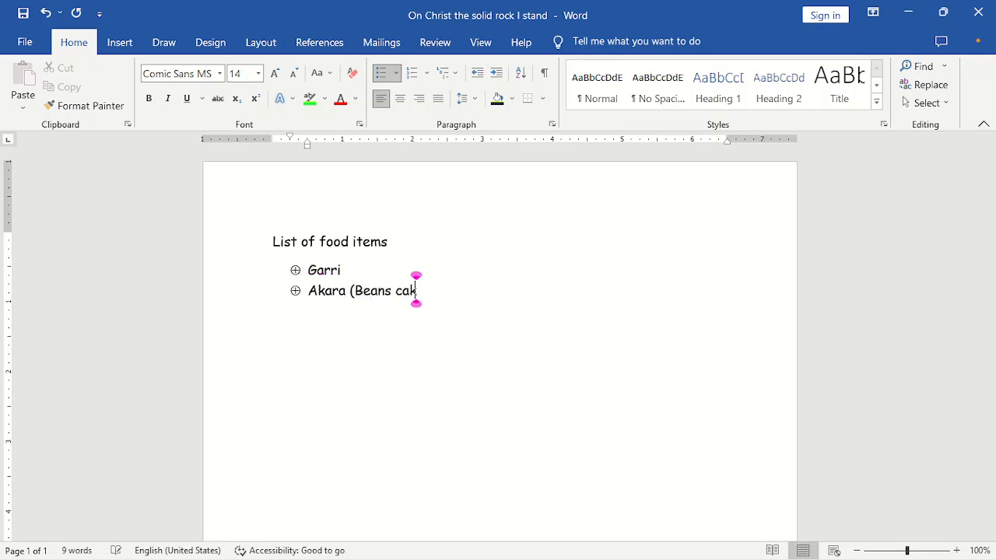
pyautogui.write('e)')
# Step: Add "Beans" and "Egusi (Melon) soup" as the third and fourth bulleted items
pyautogui.press('Return')
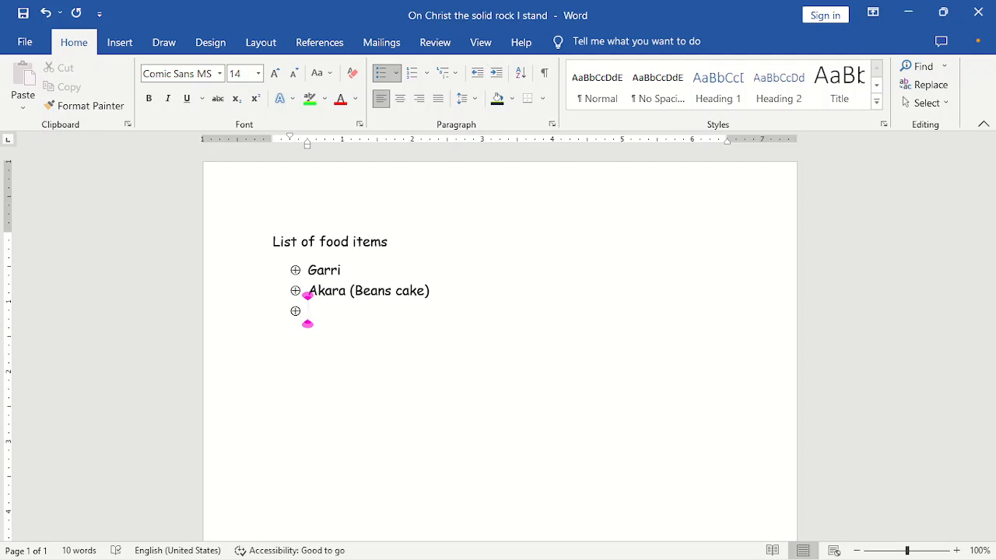
pyautogui.write('Beans')
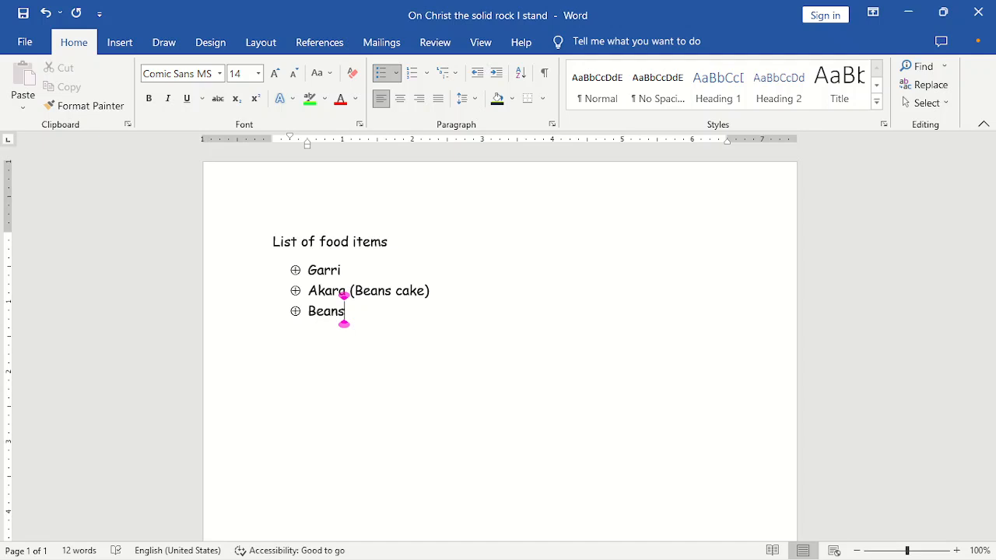
pyautogui.press('Return')
pyautogui.write('Egusi')
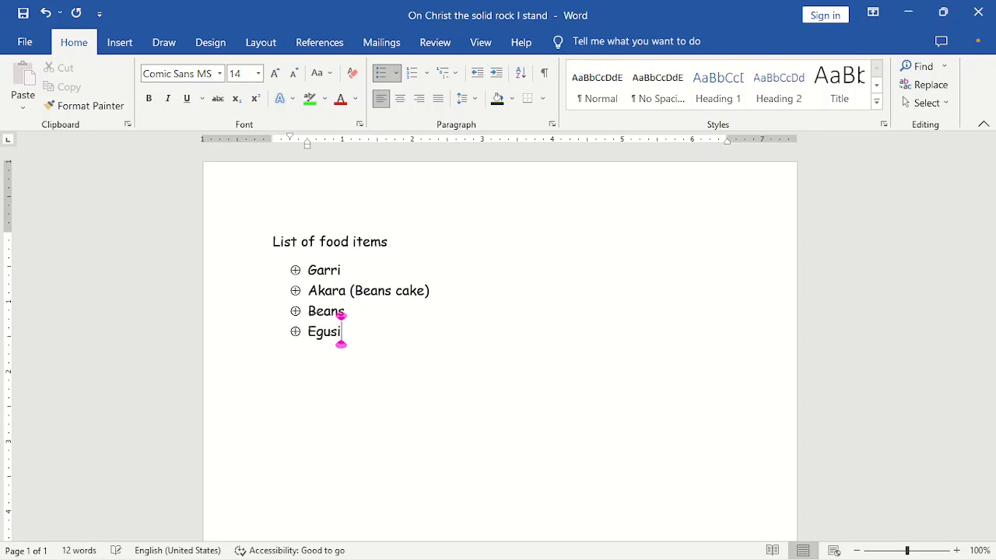
pyautogui.write(' (M')
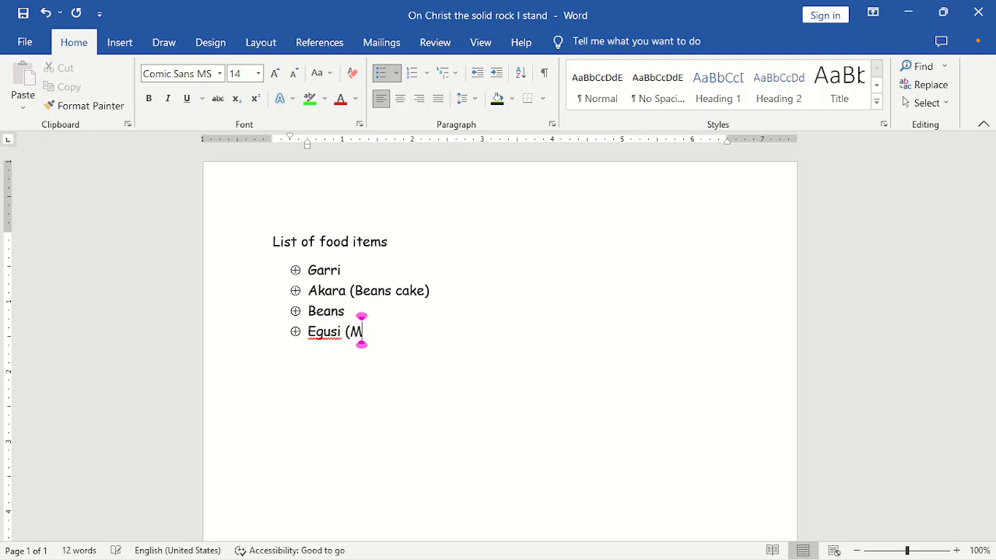
pyautogui.write('elon')
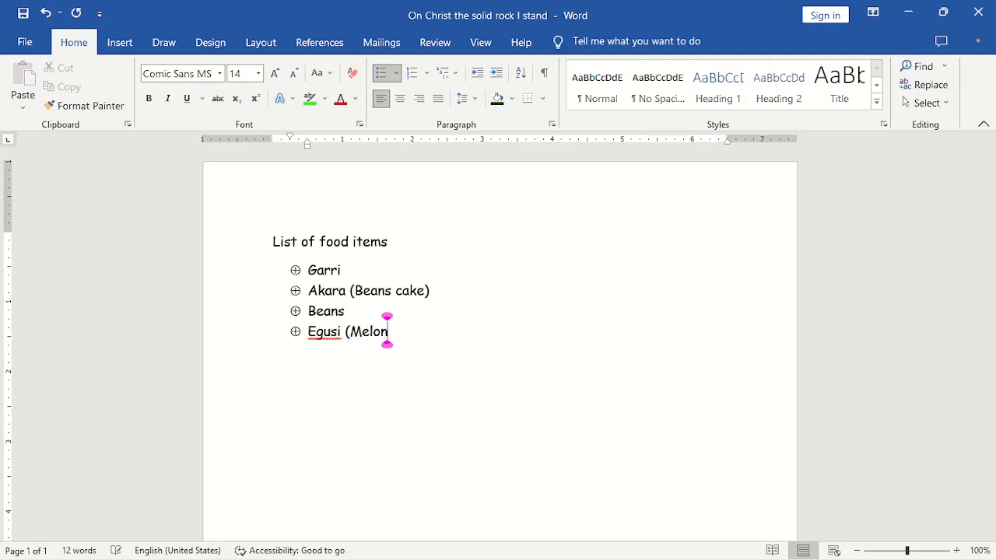
pyautogui.write(') soup')
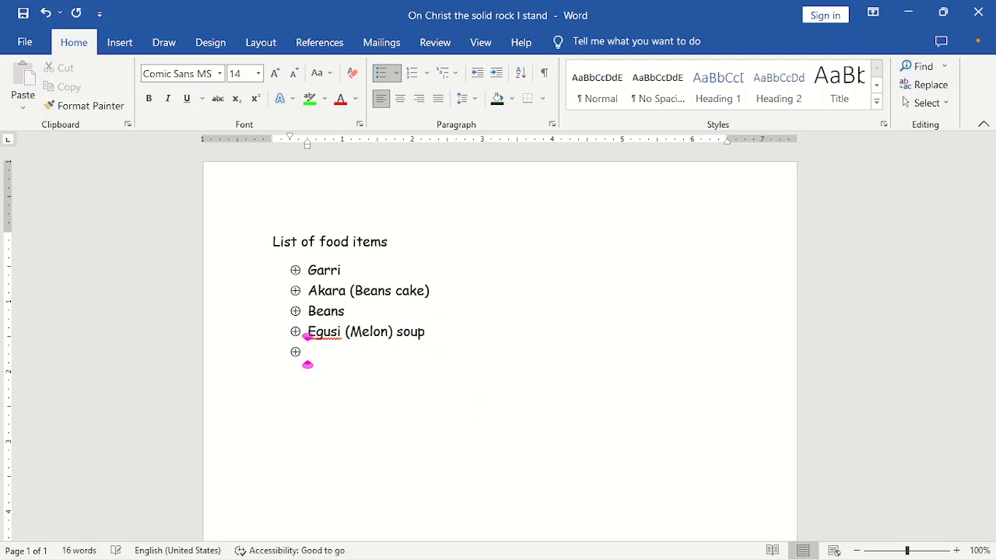
# Step: End the bulleted list after "Egusi (Melon) soup" and start an unbulleted line at the left margin
pyautogui.press('BackSpace')
pyautogui.press('BackSpace')
pyautogui.press('BackSpace')
pyautogui.press('Return')
pyautogui.press('Return')
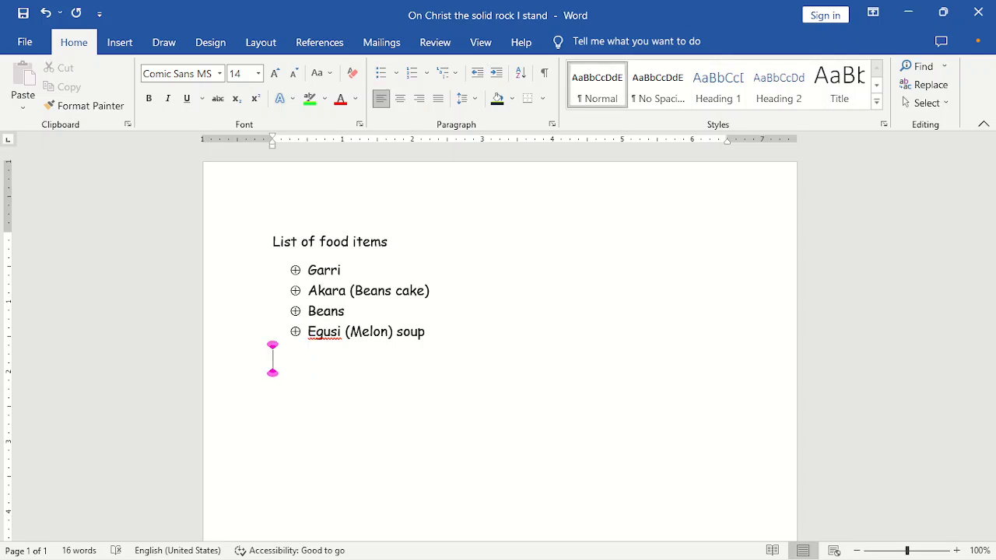
# Step: Start a new item after "Egusi (Melon) soup" and set its bullet to None to leave the bulleted list
pyautogui.press('BackSpace')
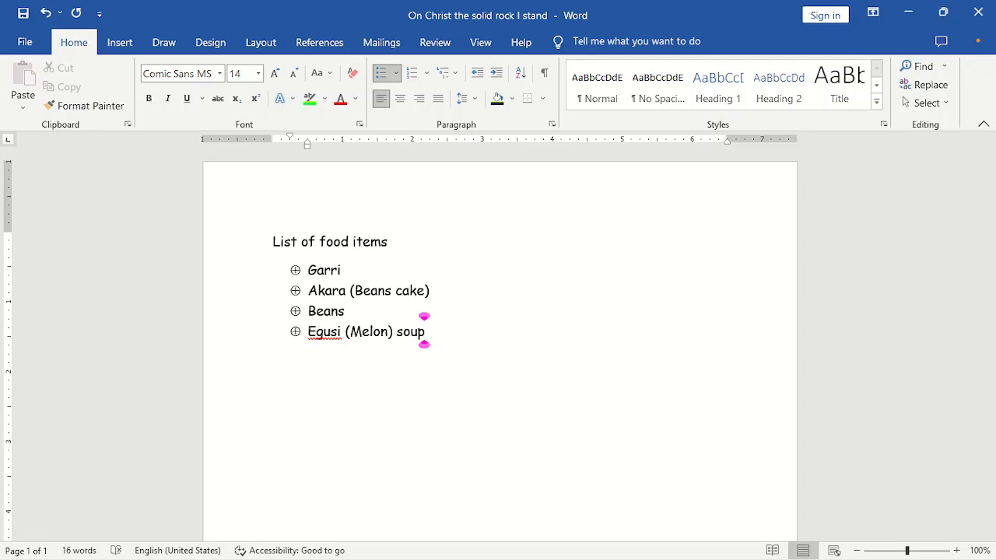
pyautogui.press('Return')
pyautogui.click(397, 72)
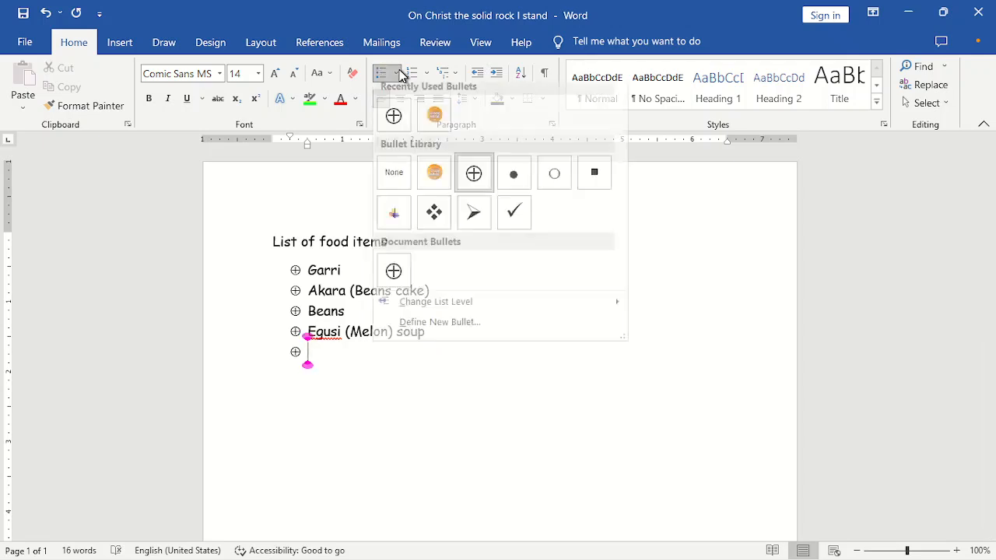
pyautogui.click(394, 180)
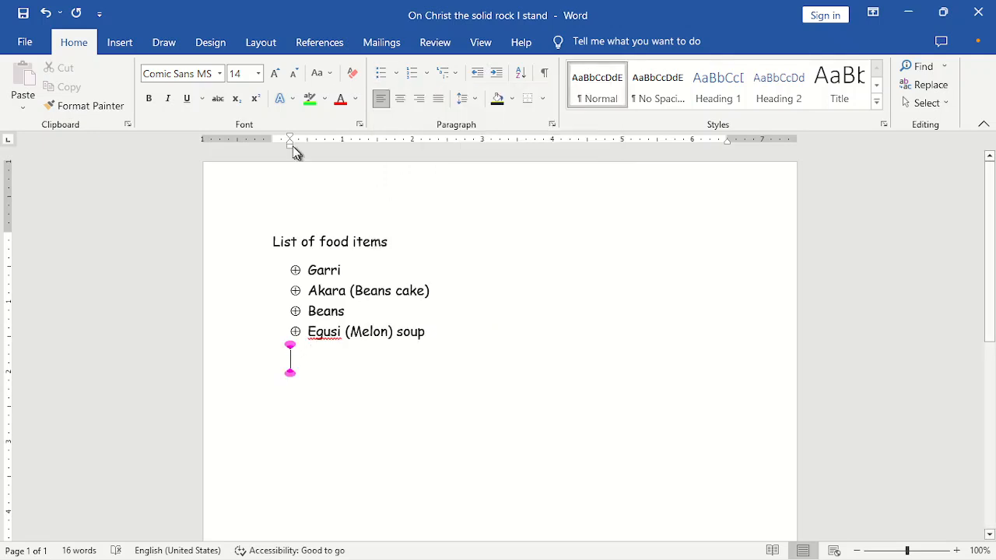
pyautogui.moveTo(291, 145); pyautogui.dragTo(291, 145)
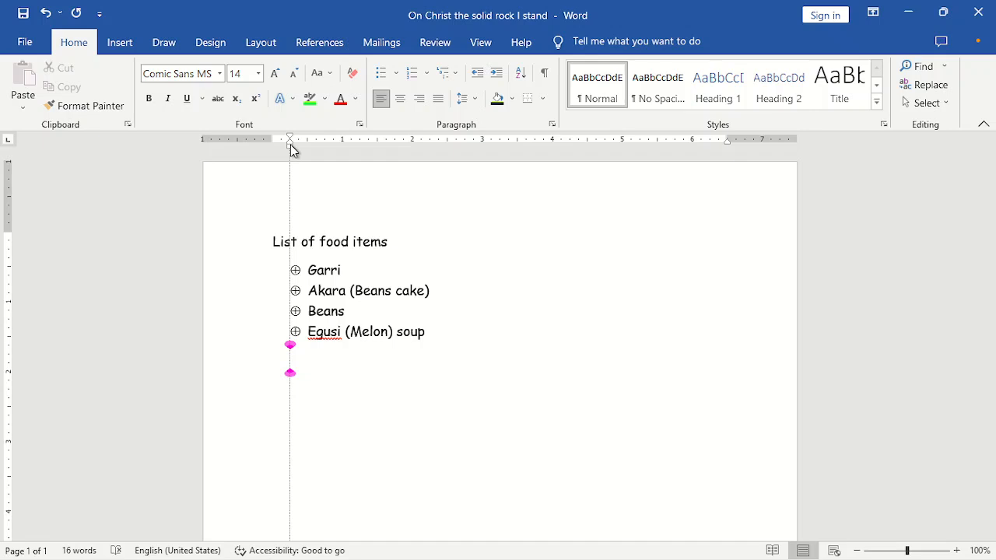
pyautogui.moveTo(292, 145); pyautogui.dragTo(291, 145)
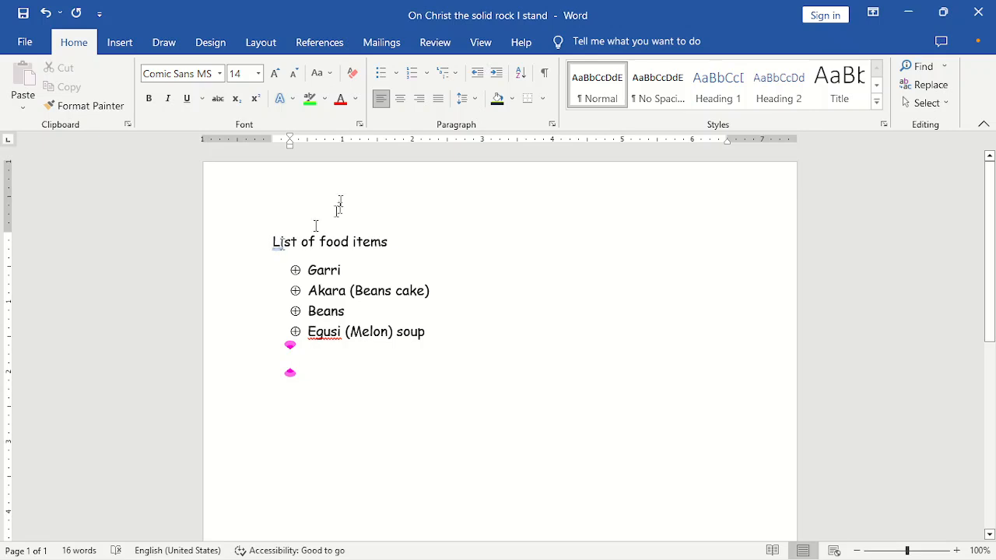
# Step: Remove the empty lines below "Egusi (Melon) soup", returning to the end of that item
pyautogui.press('Return')
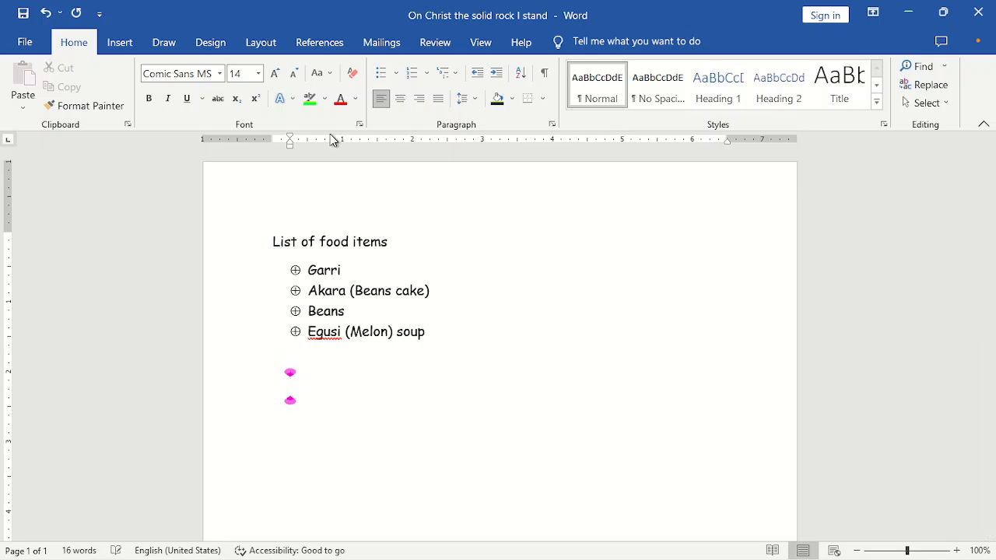
pyautogui.press('BackSpace')
pyautogui.press('BackSpace')
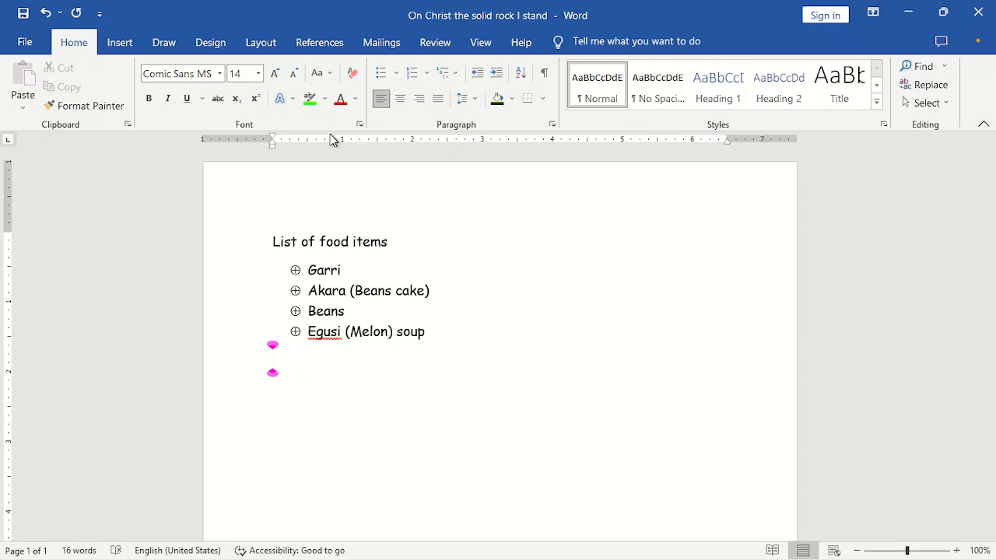
pyautogui.press('BackSpace')
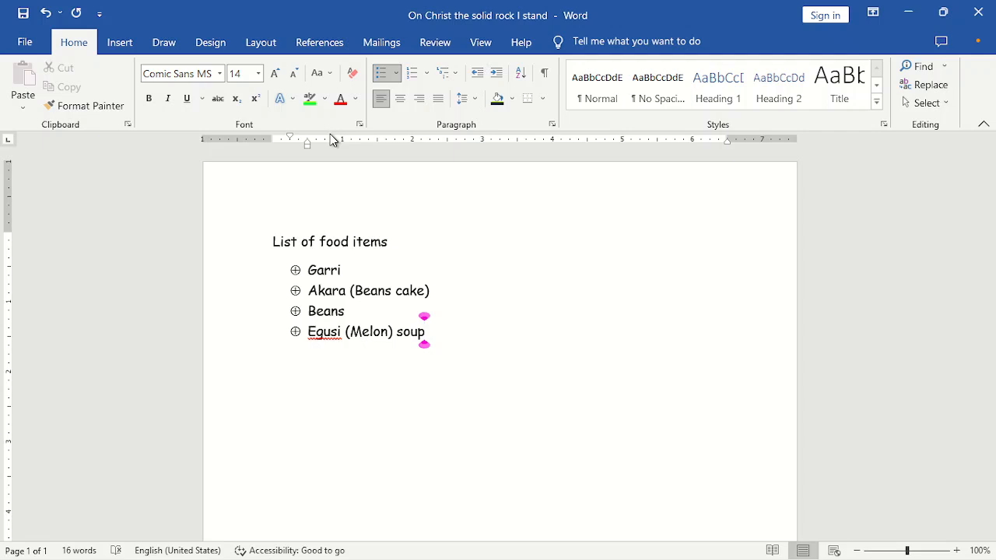
# Step: End the bulleted list after "Egusi (Melon) soup" and enter the heading "List of Nigerian states" at the left margin
pyautogui.press('Return')
pyautogui.press('Return')
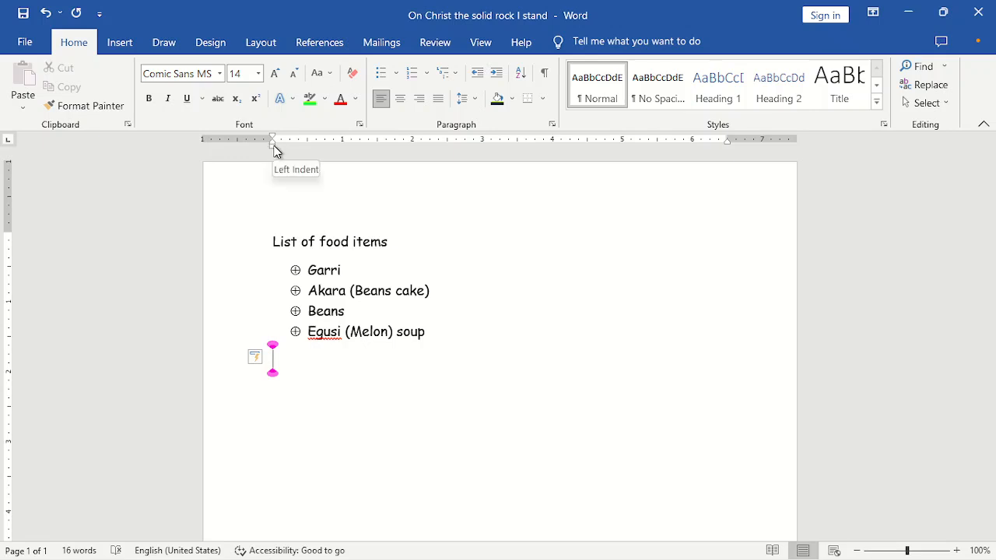
pyautogui.moveTo(274, 148); pyautogui.dragTo(274, 148)
pyautogui.write('List of ')
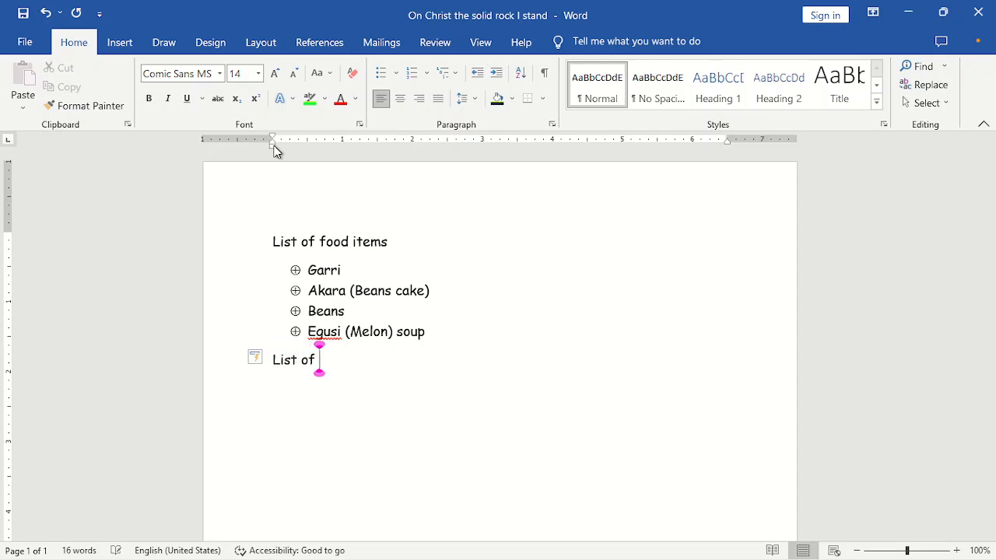
pyautogui.write('Nigerian s')
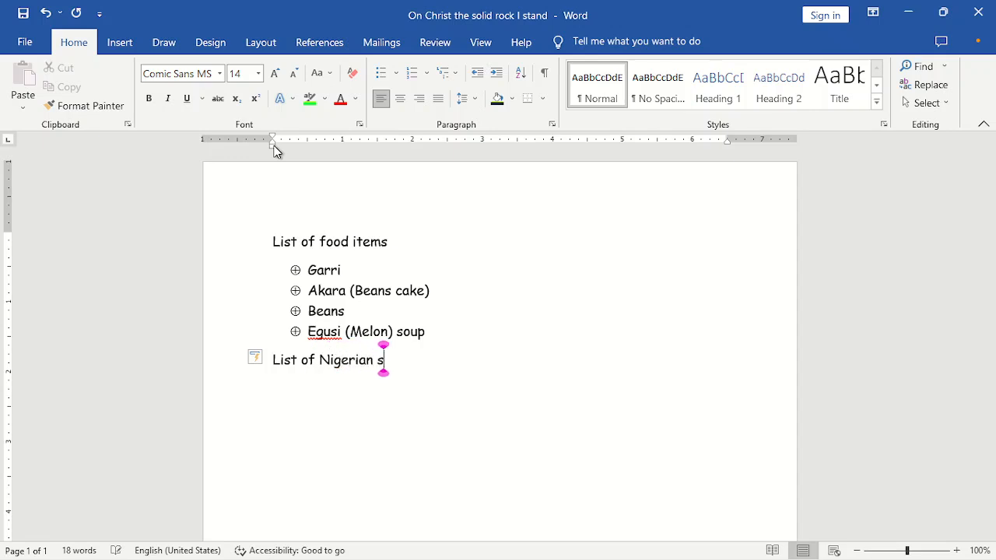
pyautogui.write('tates')
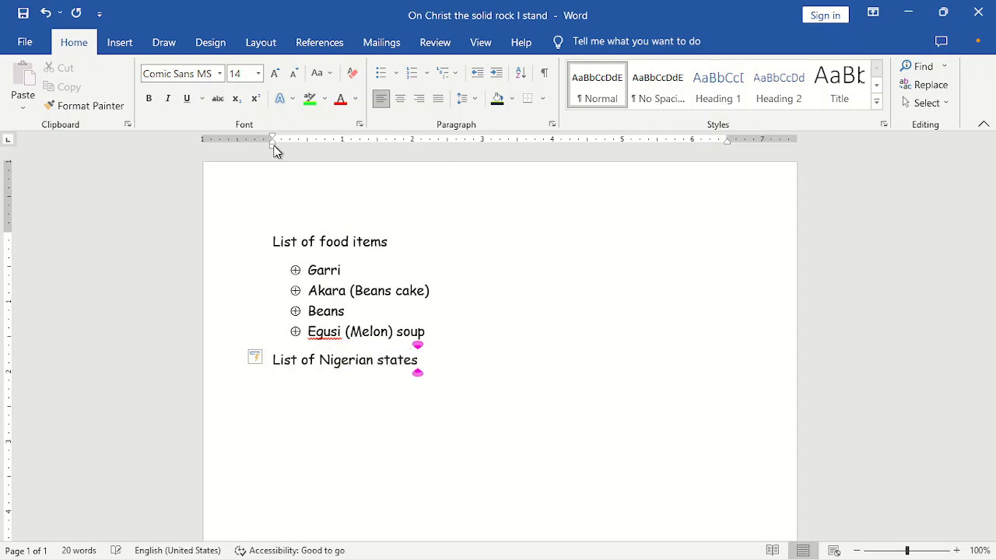
# Step: Start a numbered list in the 1. 2. 3. format below the heading, with "Rivers state" as the first item
pyautogui.press('Return')
pyautogui.click(428, 74)
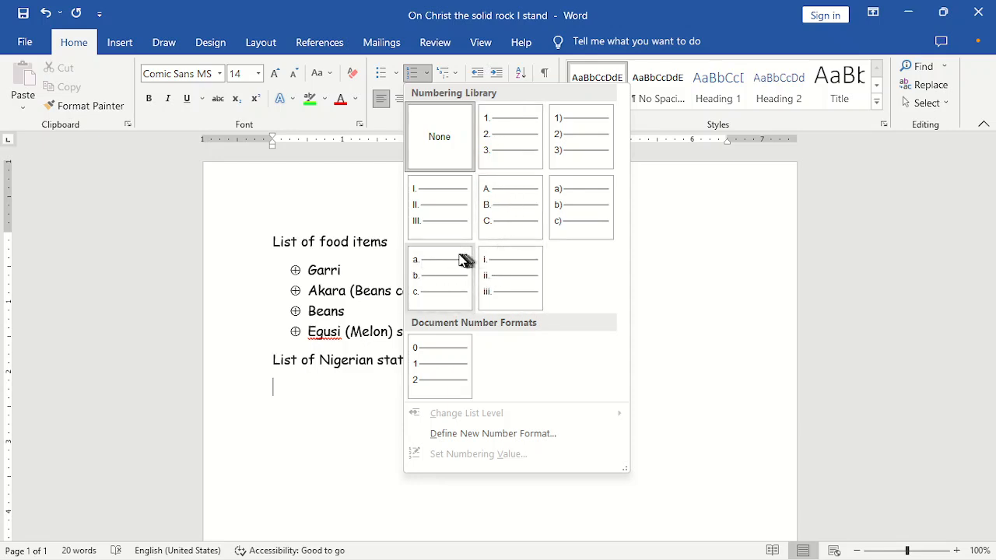
pyautogui.click(516, 148)
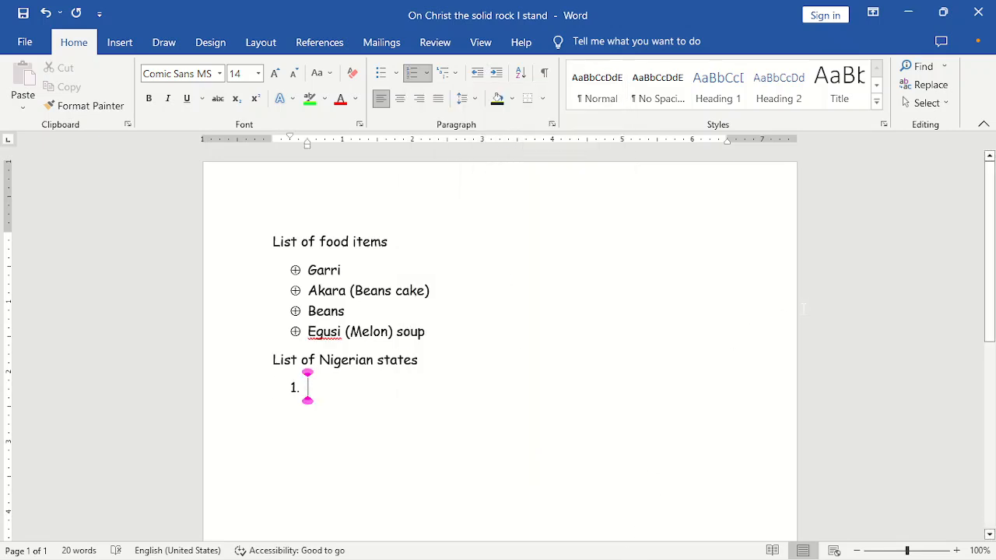
pyautogui.write('Rivers ')
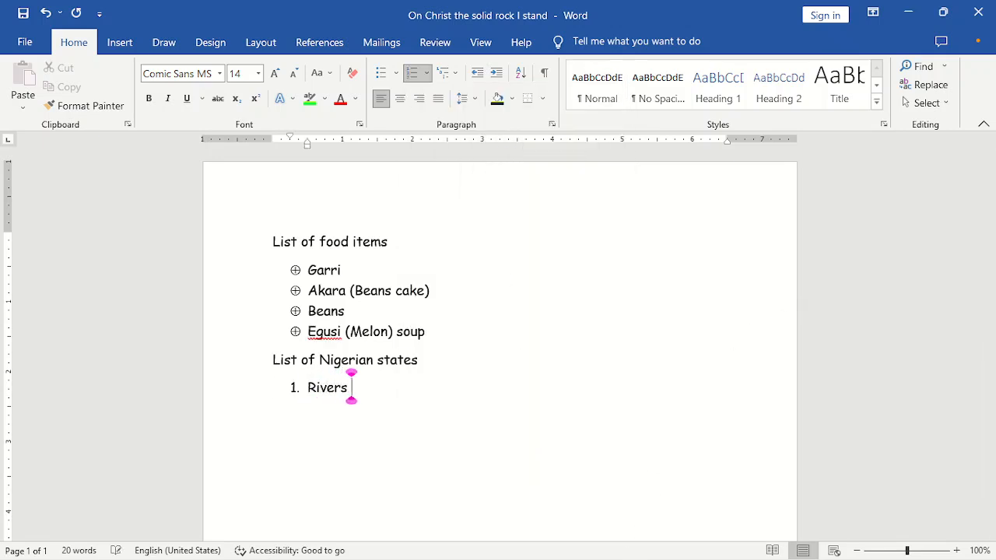
pyautogui.write('state')
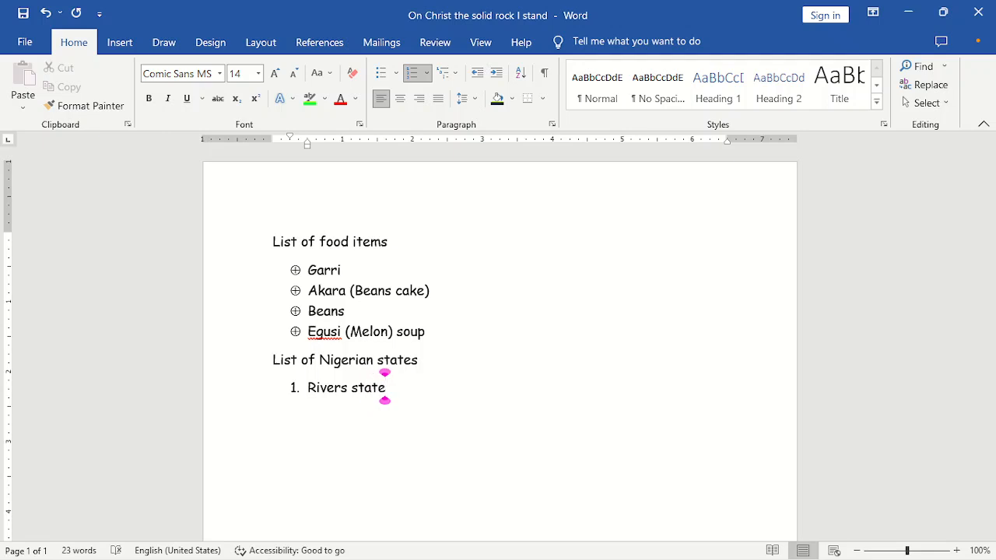
# Step: Add "Ondo state" as the second numbered item
pyautogui.press('Return')
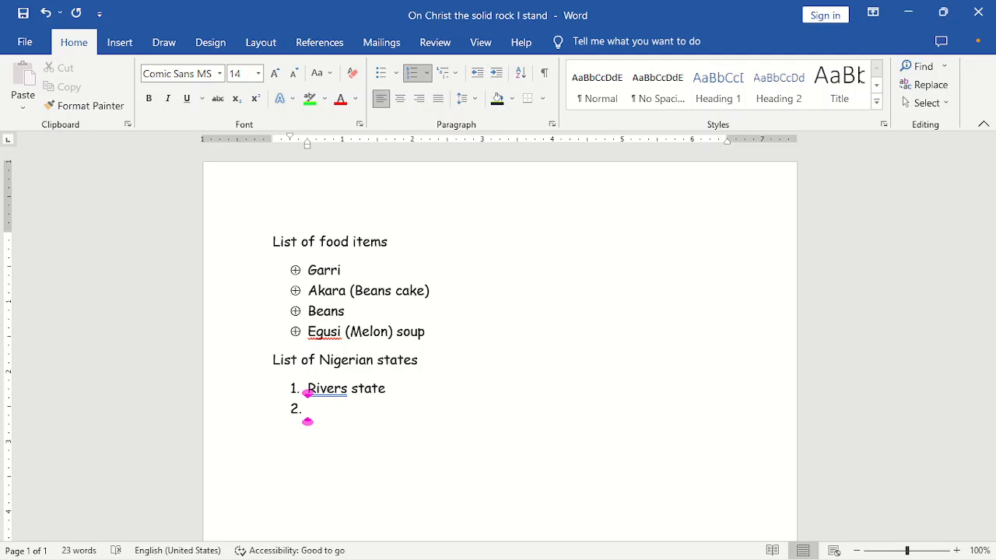
pyautogui.write('On')
pyautogui.write('d')
pyautogui.press('BackSpace')
pyautogui.write('ndo state')
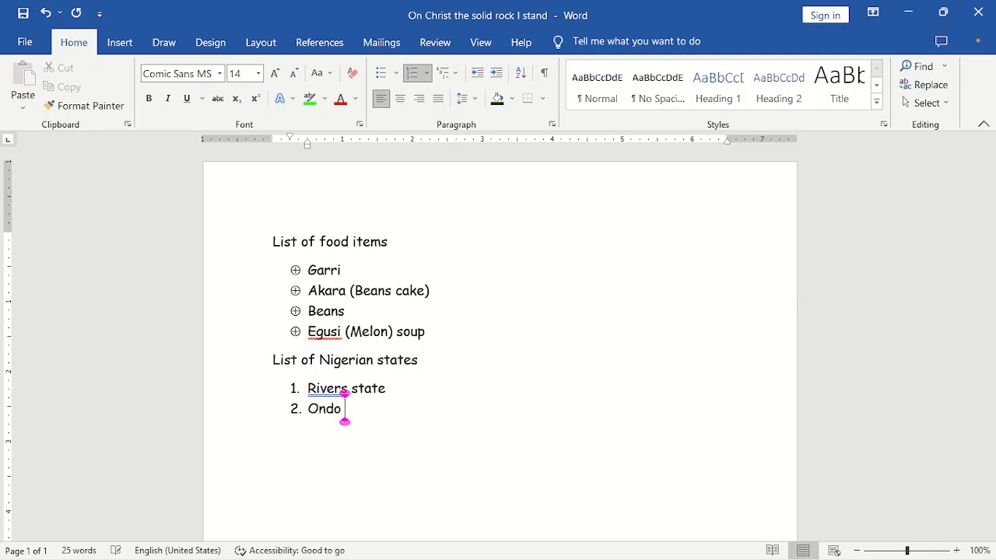
# Step: Add "Delta state" and "Niger state" as the third and fourth numbered items
pyautogui.press('Return')
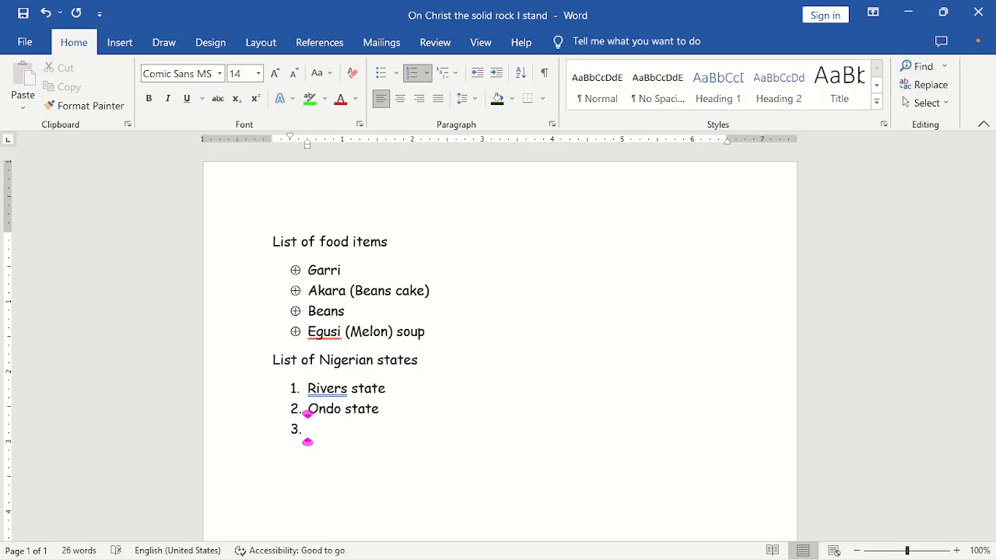
pyautogui.write('Delta state')
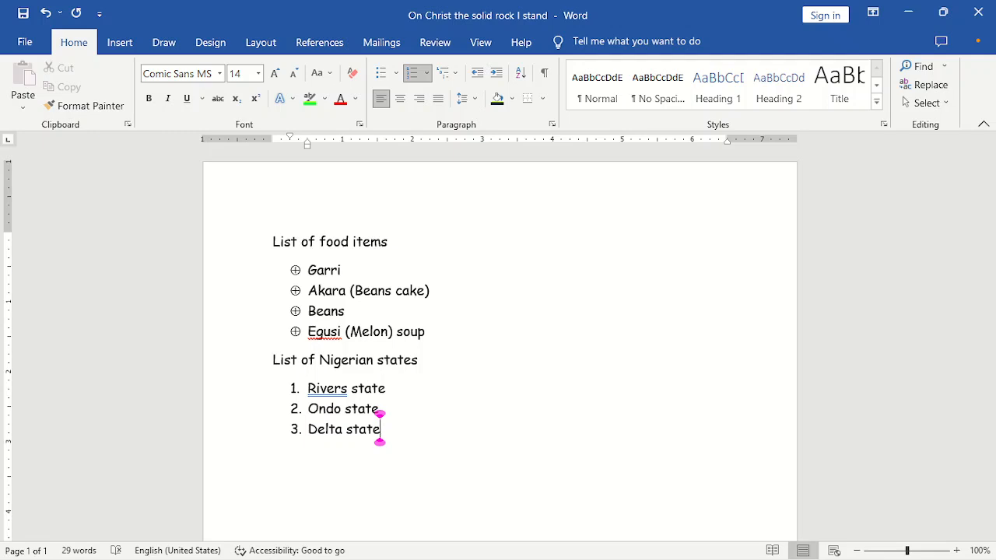
pyautogui.press('Return')
pyautogui.write('Nig')
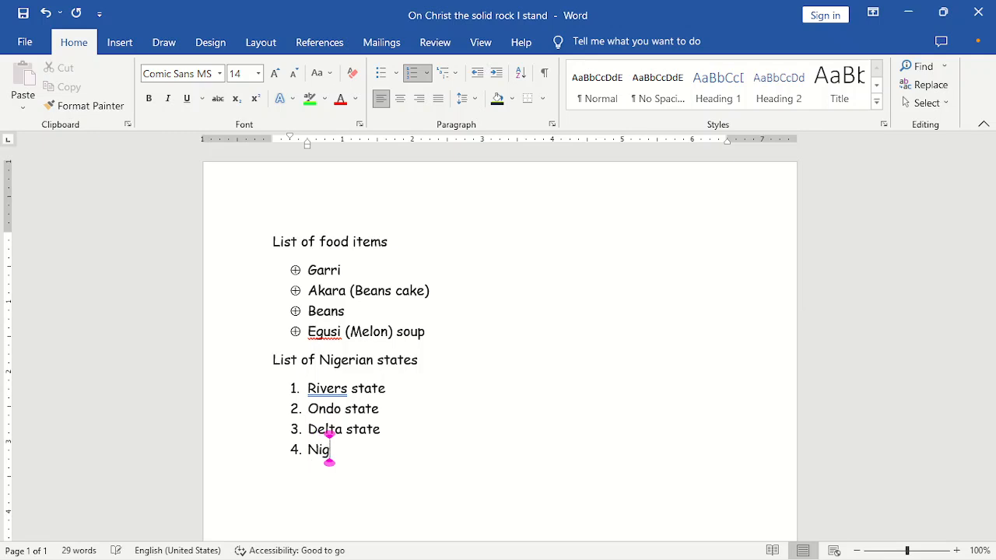
pyautogui.write('er state')
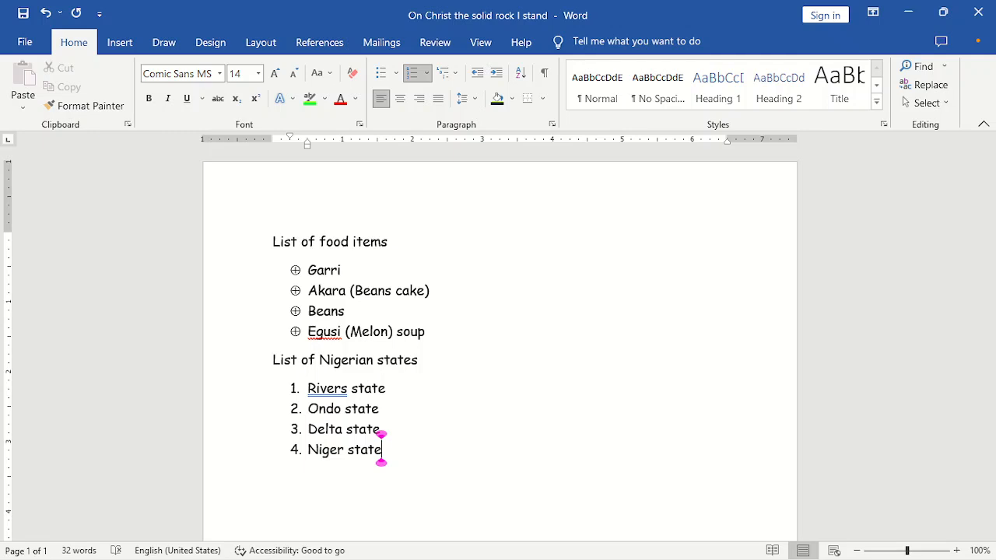
# Step: End the numbered list after "Niger state" and start an unnumbered line at the left margin
pyautogui.click(426, 73)
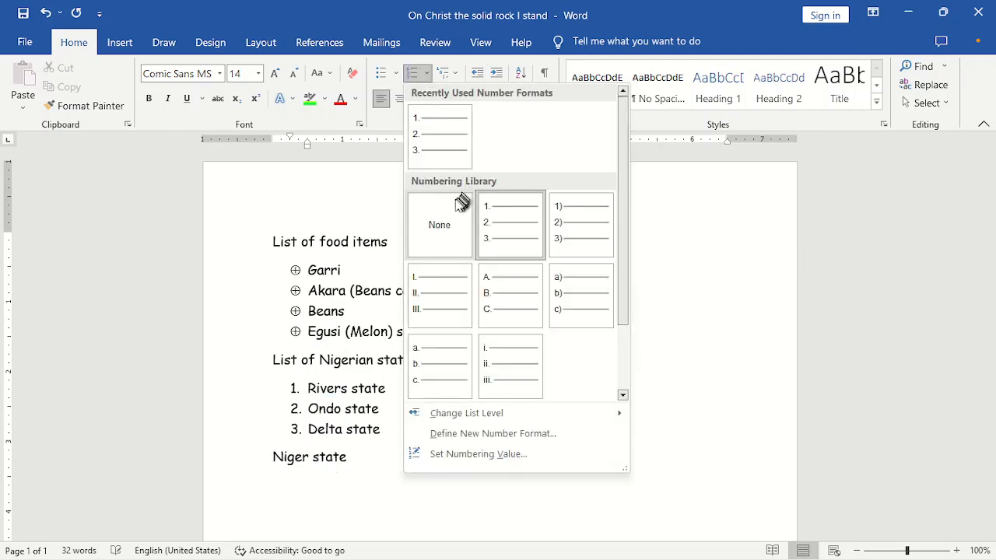
pyautogui.click(382, 448)
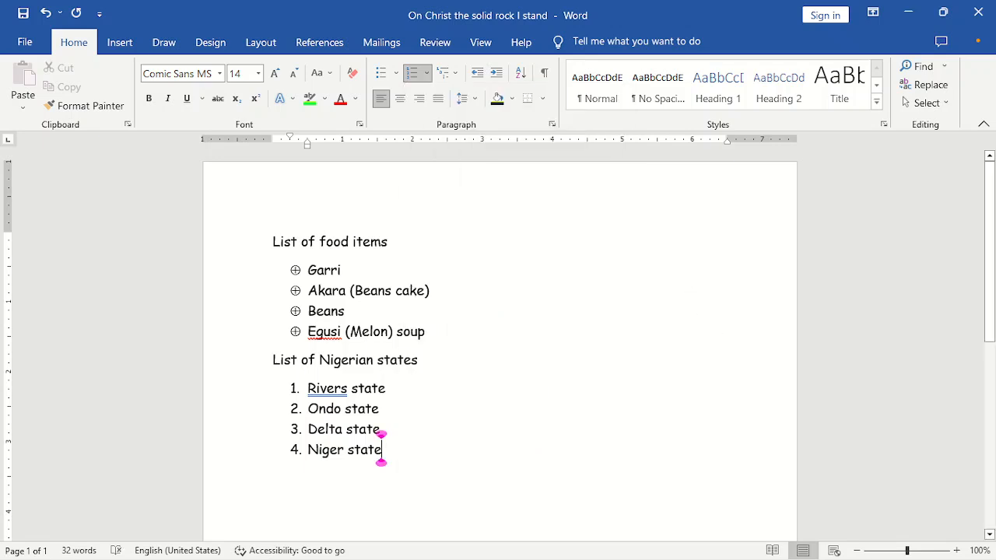
pyautogui.press('Return')
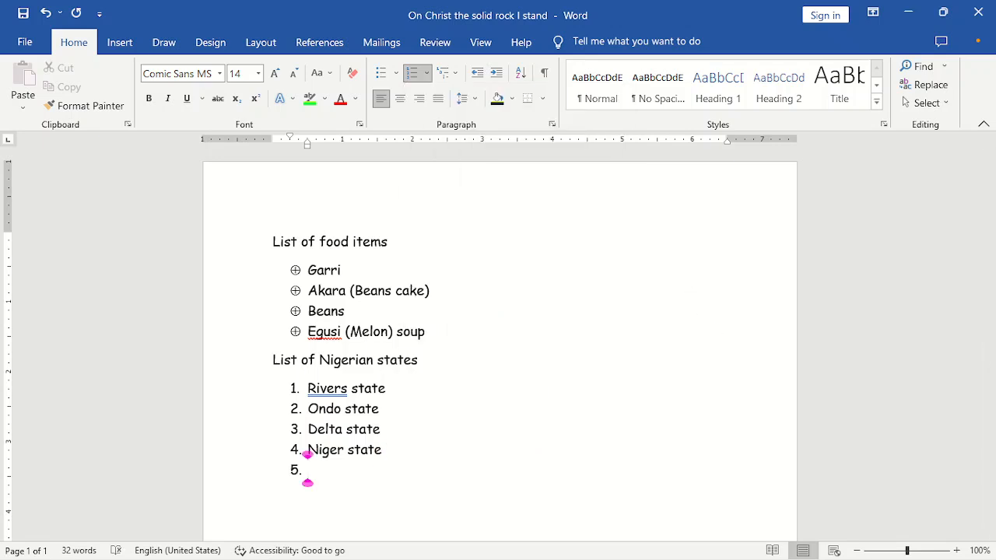
pyautogui.click(428, 76)
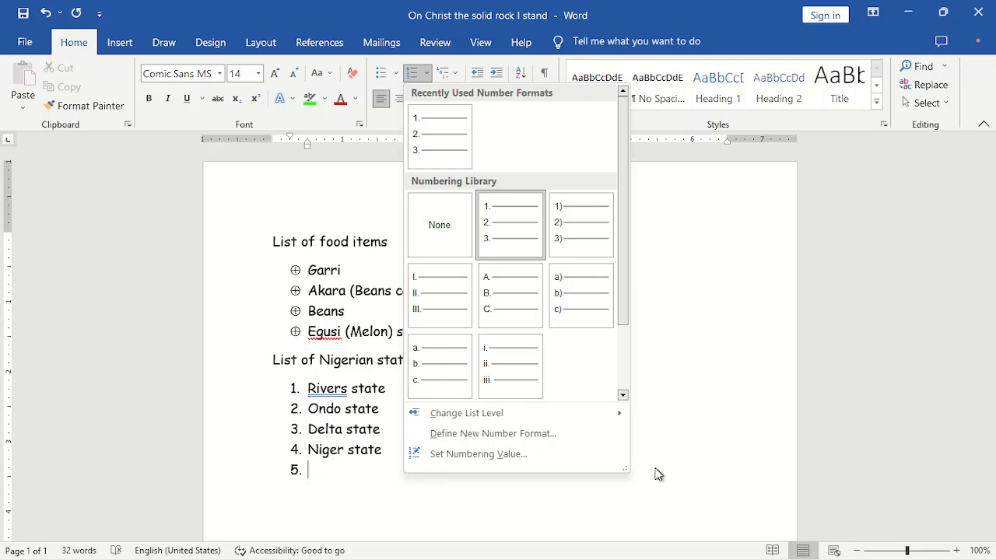
pyautogui.click(306, 475)
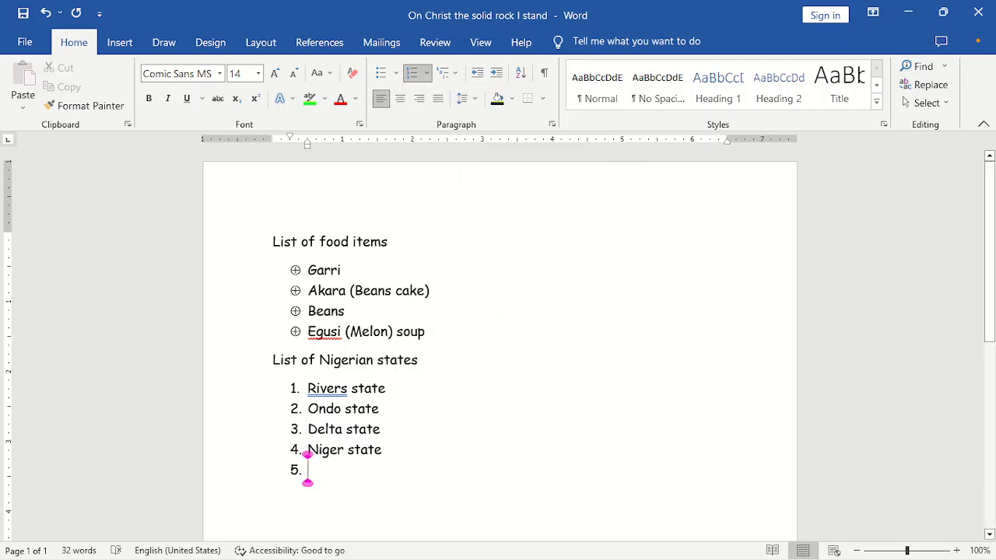
pyautogui.press('Return')
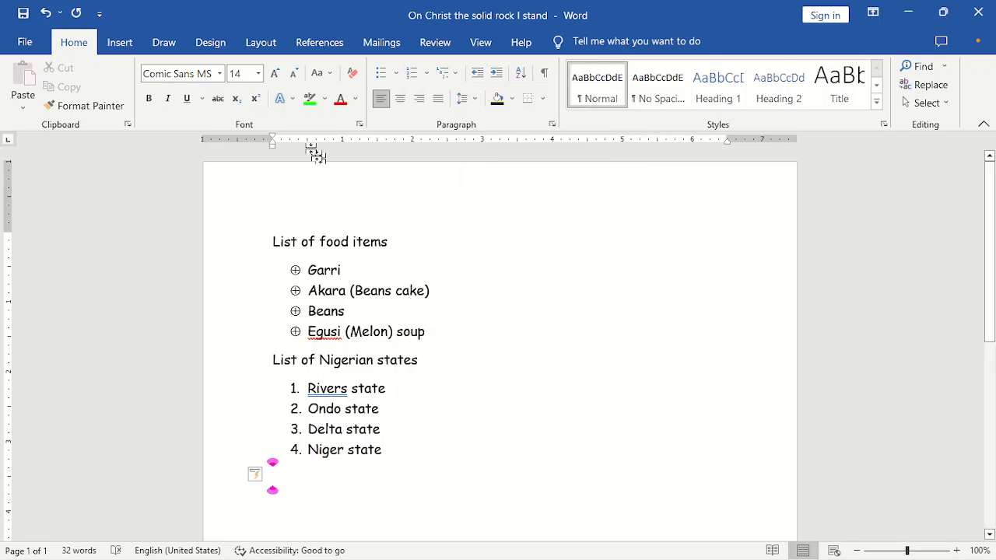
pyautogui.click(273, 147)
# Step: Enter the text "The Redeemed Church of God" on the line below the numbered list
pyautogui.write('Th')
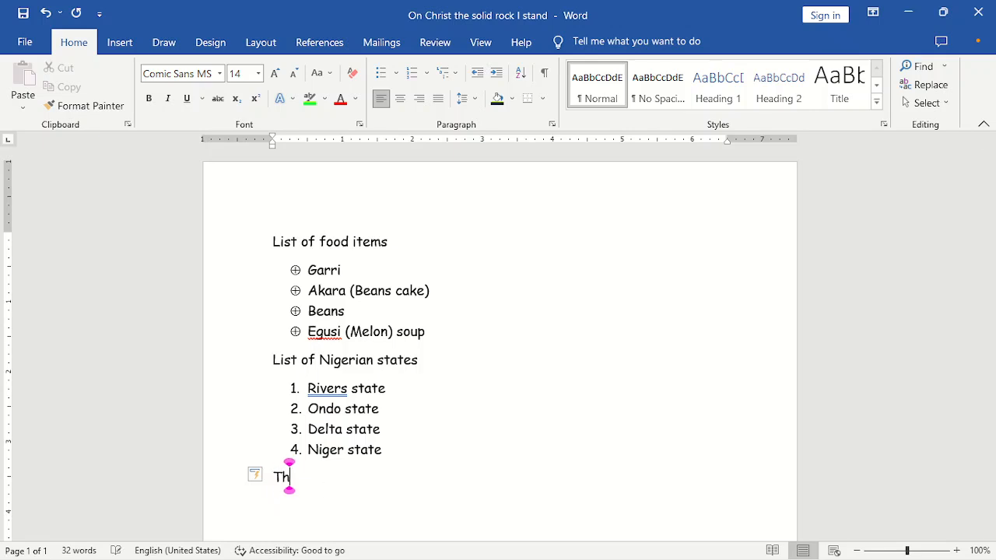
pyautogui.write('e Red')
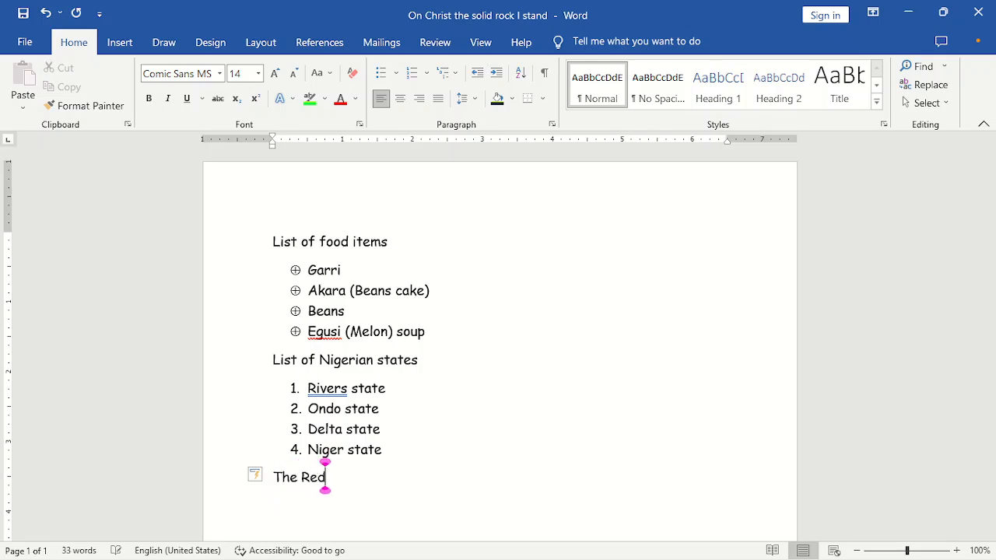
pyautogui.write('eemed')
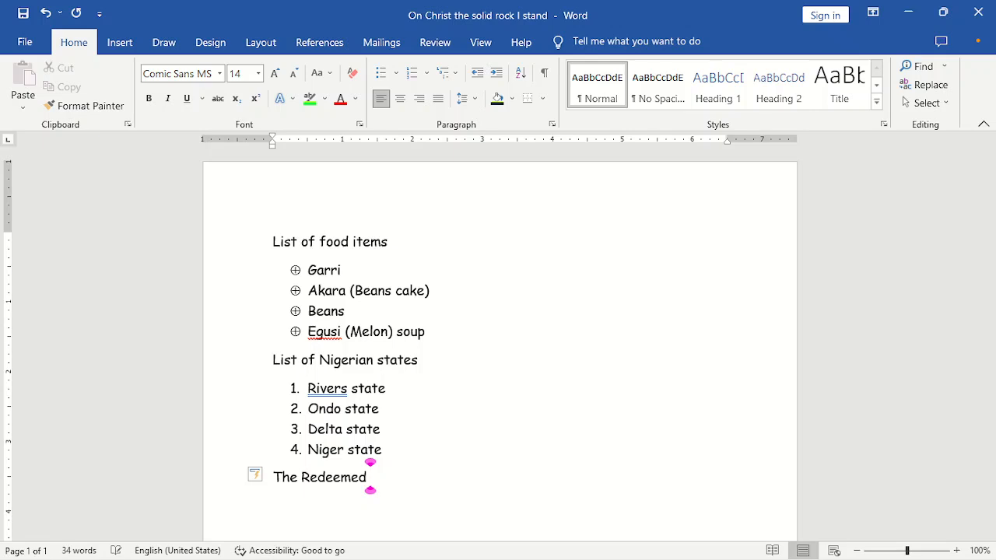
pyautogui.write(' Church of God')
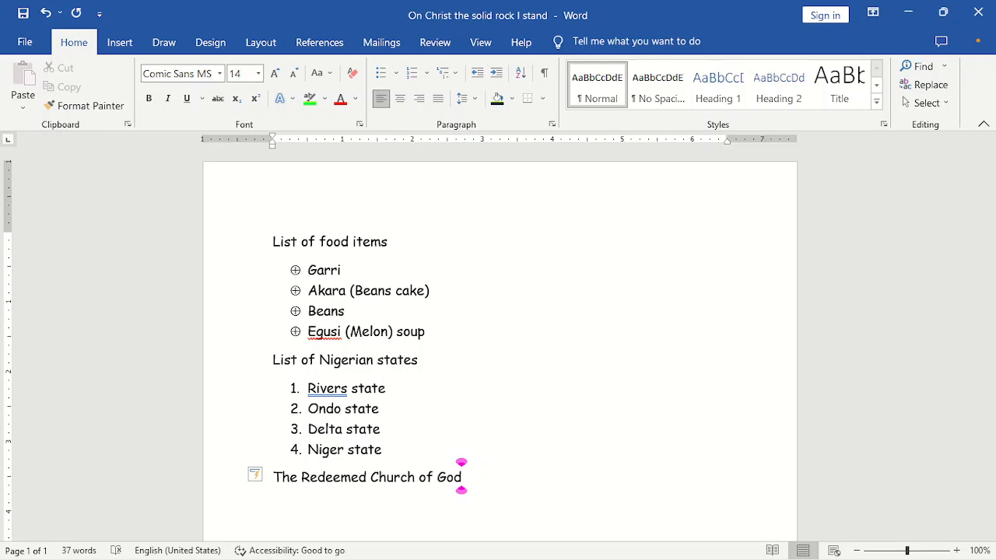
# Step: Correct the last line to read "The Redeemed Christian Church of God"
pyautogui.press('BackSpace')
pyautogui.press('BackSpace')
pyautogui.press('BackSpace')
pyautogui.press('BackSpace')
pyautogui.press('BackSpace')
pyautogui.press('BackSpace')
pyautogui.press('BackSpace')
pyautogui.press('BackSpace')
pyautogui.press('BackSpace')
pyautogui.press('BackSpace')
pyautogui.press('BackSpace')
pyautogui.write('ristain')
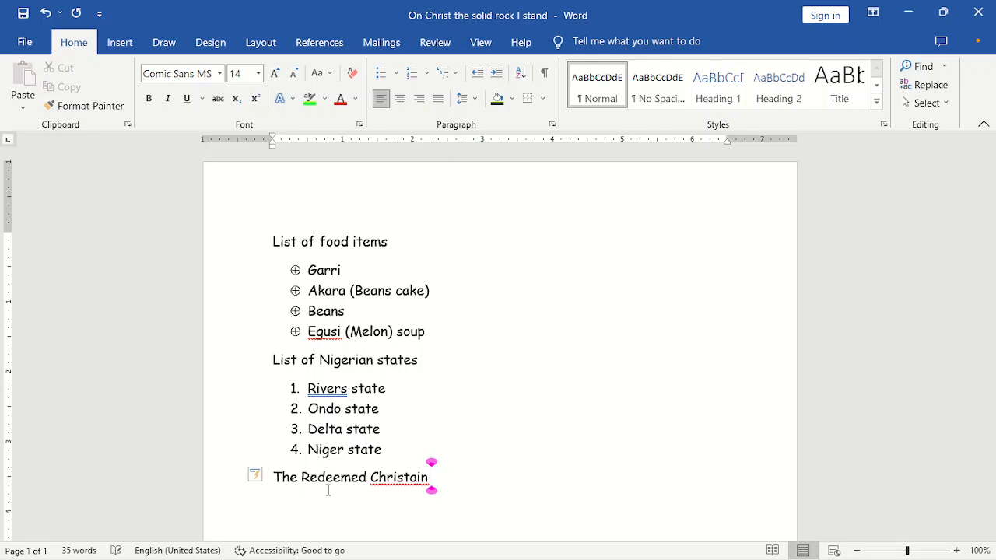
pyautogui.press('BackSpace')
pyautogui.press('BackSpace')
pyautogui.press('BackSpace')
pyautogui.press('BackSpace')
pyautogui.write('ian')
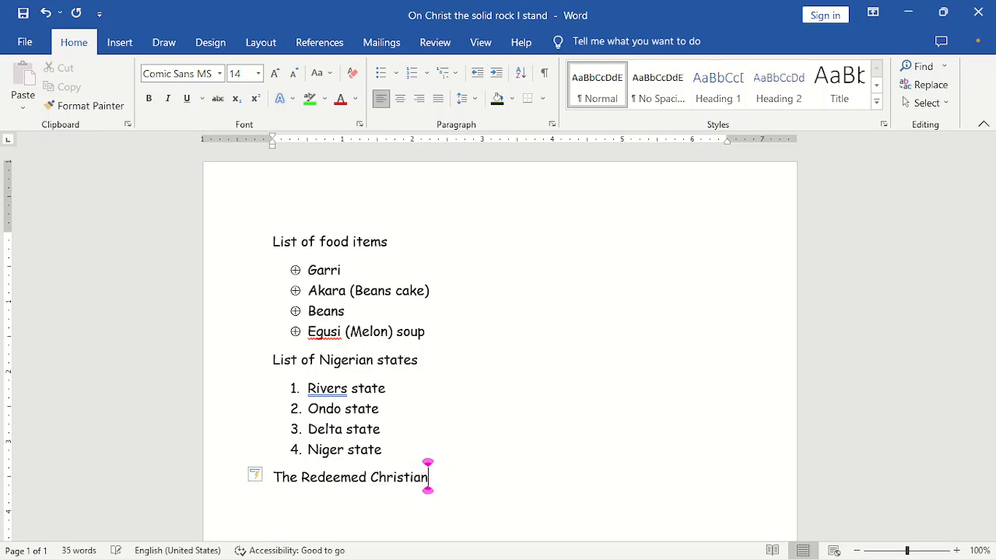
pyautogui.write(' Church of God')
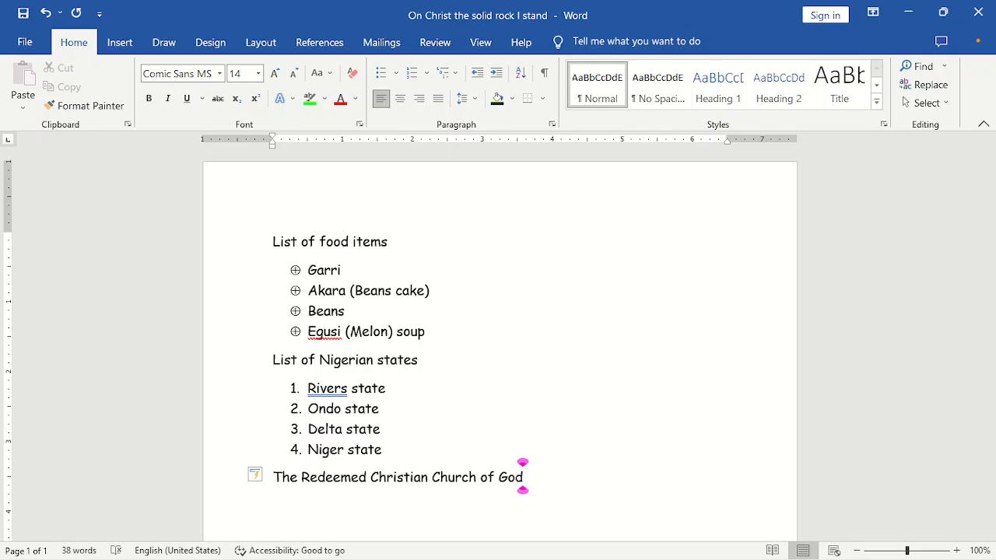
# Step: Center the line "The Redeemed Christian Church of God" on the page
pyautogui.press('Return')
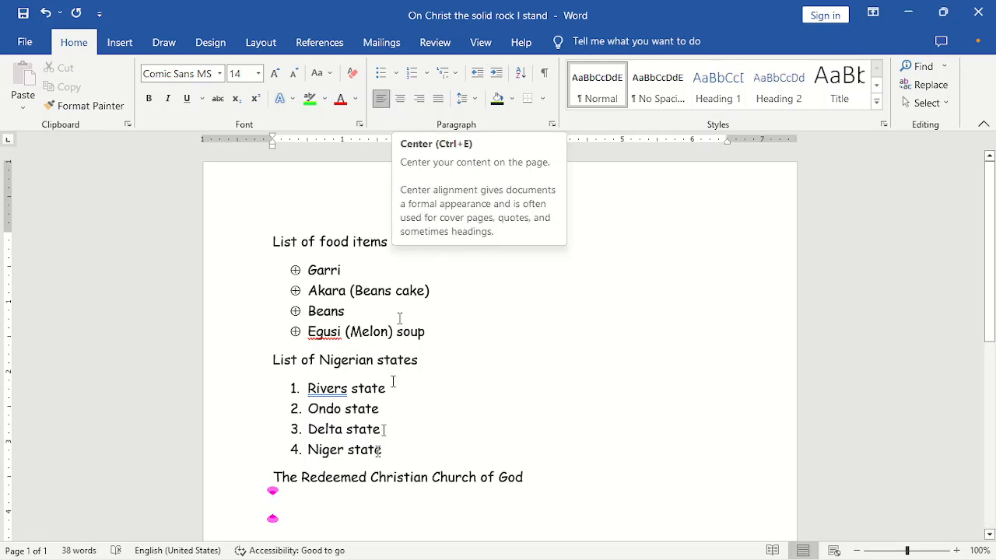
pyautogui.click(379, 478)
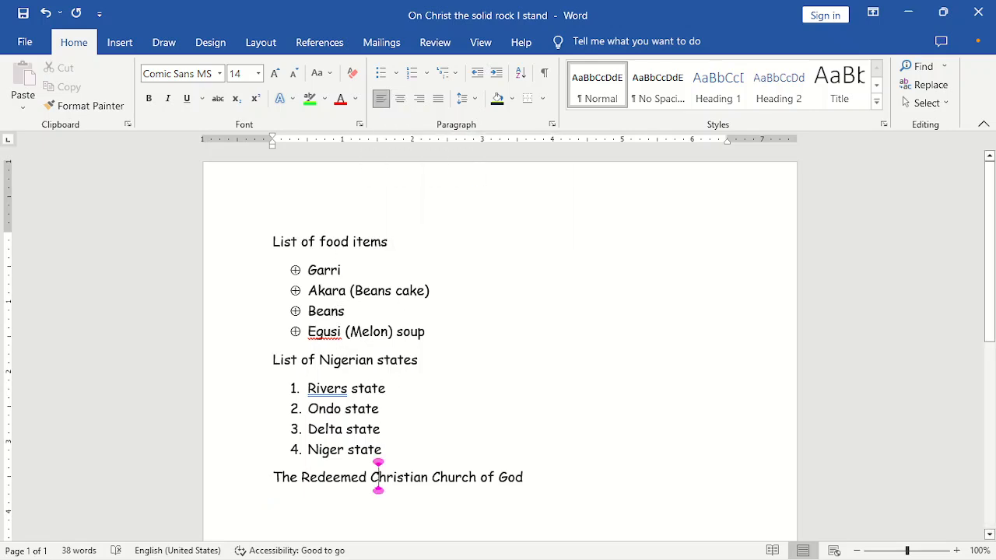
pyautogui.click(400, 99)
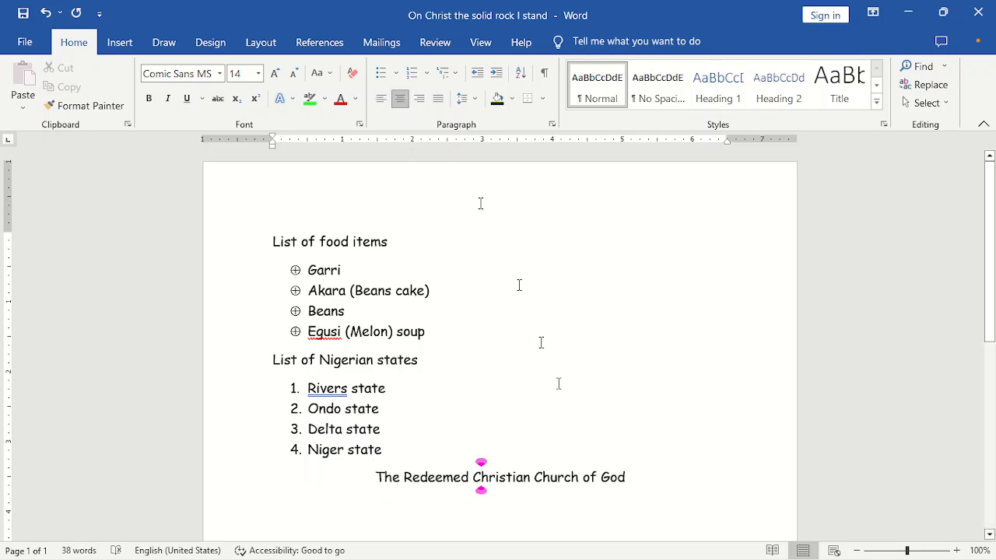
# Step: Add the centered line "Jesus Choice Area" below "The Redeemed Christian Church of God"
pyautogui.click(627, 477)
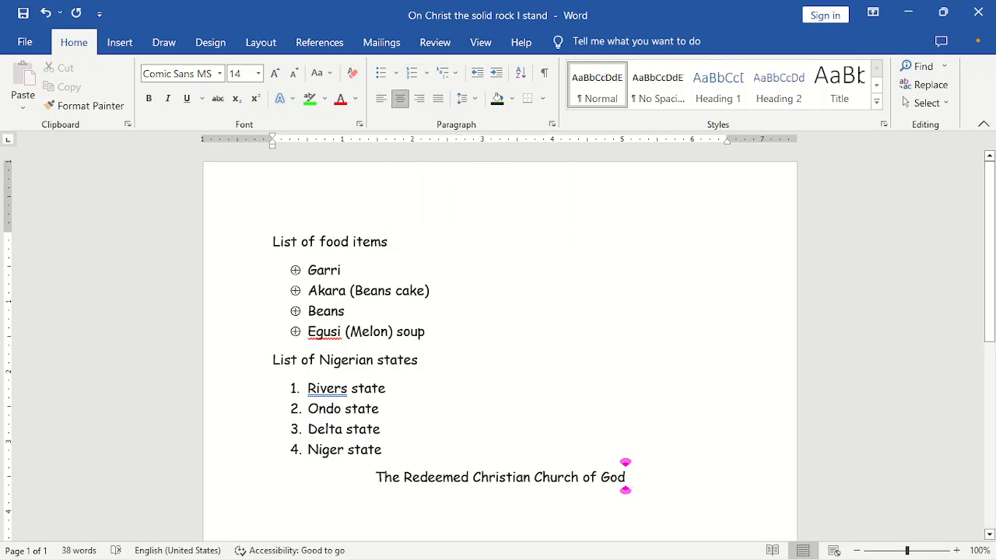
pyautogui.press('Return')
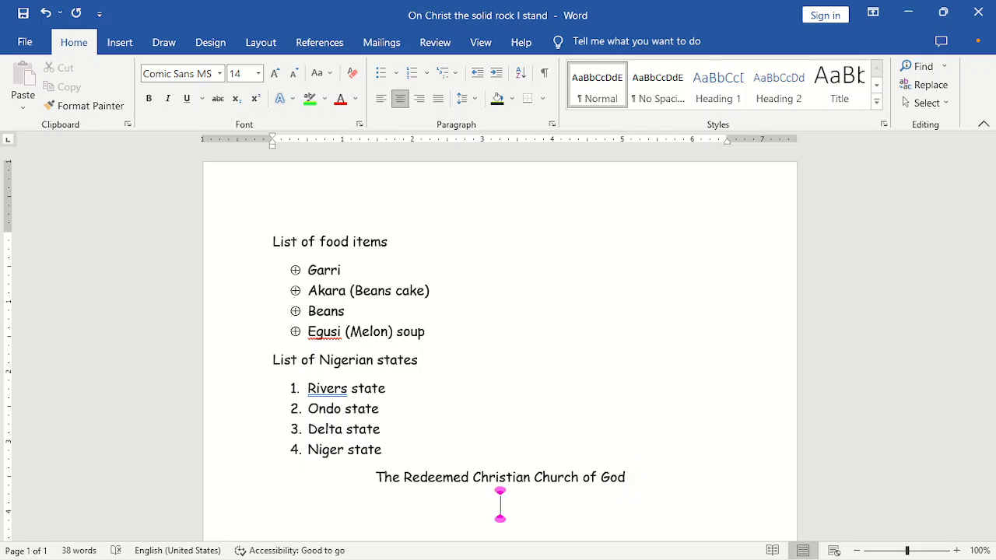
pyautogui.write('Jes')
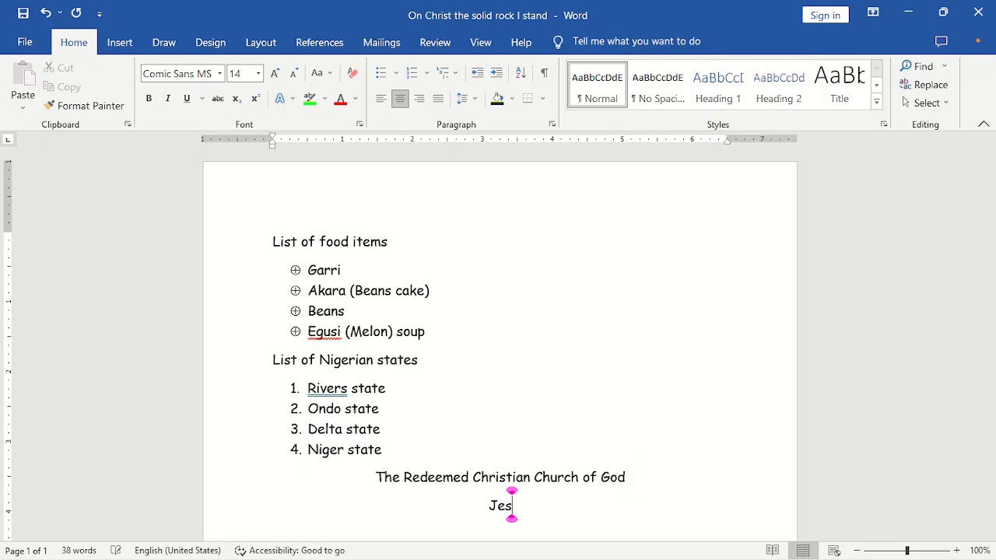
pyautogui.write('us C')
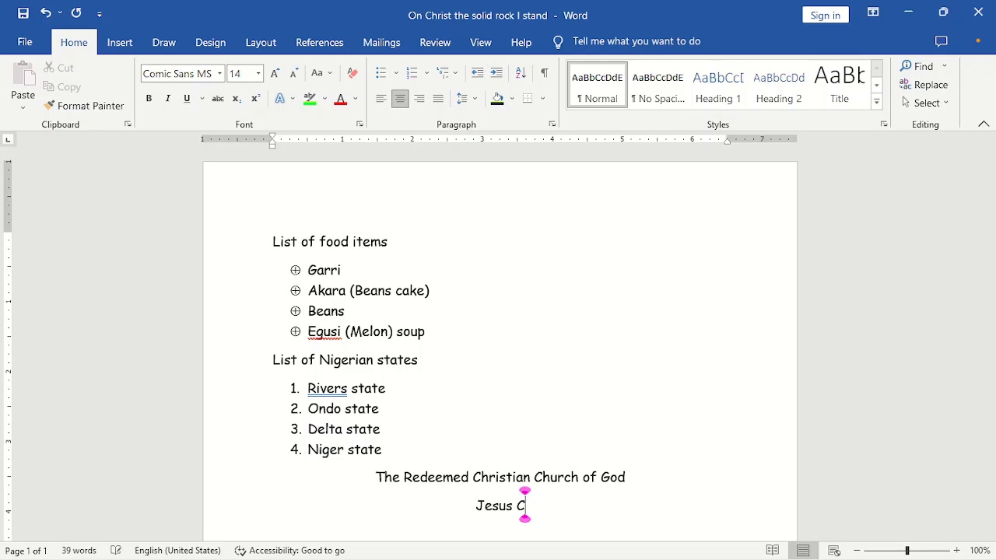
pyautogui.write('hoice ')
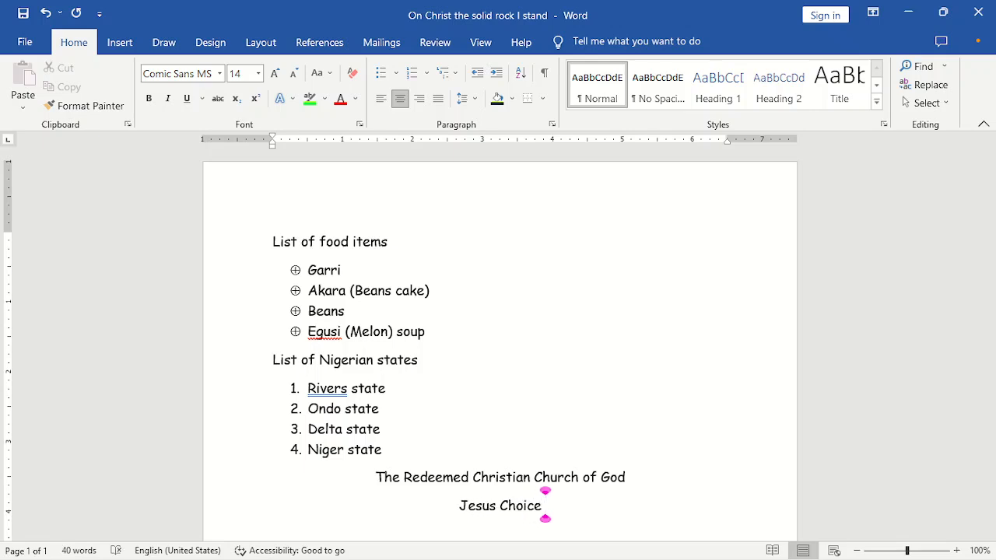
pyautogui.write('Area')
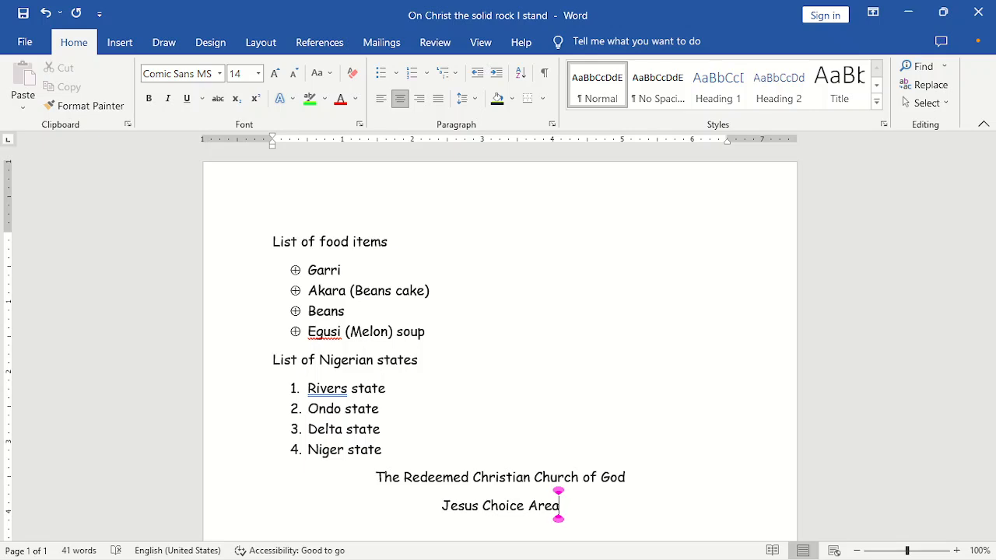
# Step: Add the centered line "Order of service for Holy Communion" below "Jesus Choice Area"
pyautogui.press('Return')
pyautogui.write('Order ')
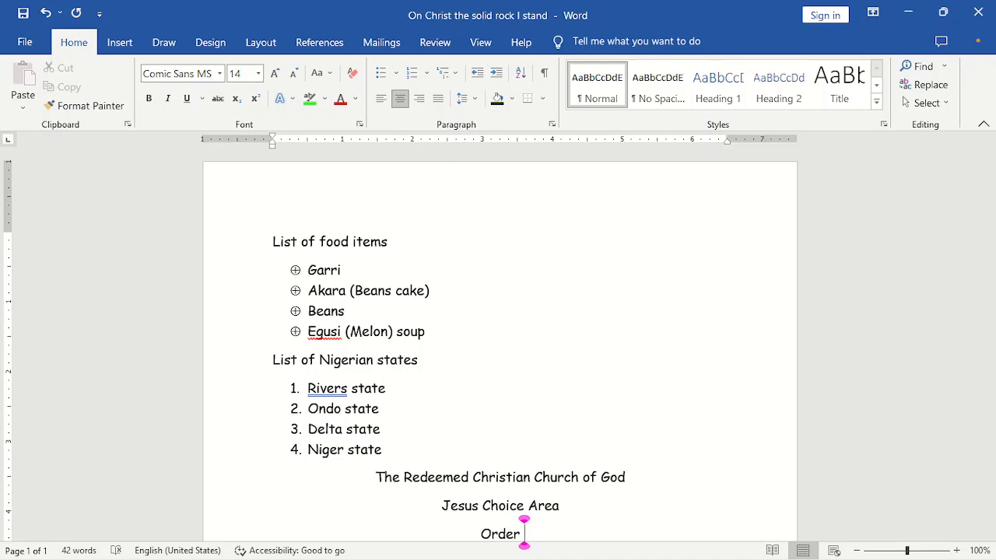
pyautogui.write('of service ')
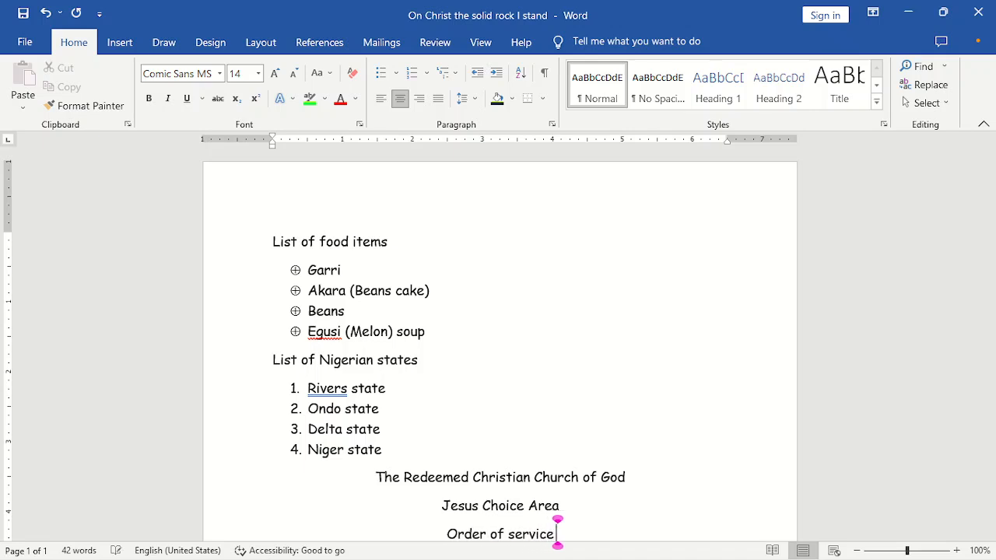
pyautogui.write('for')
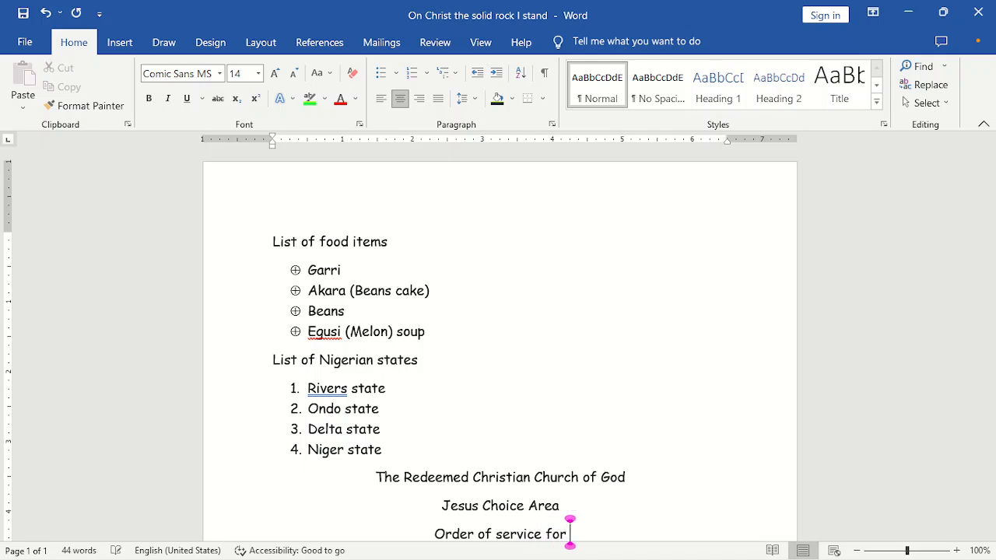
pyautogui.write(' Holy')
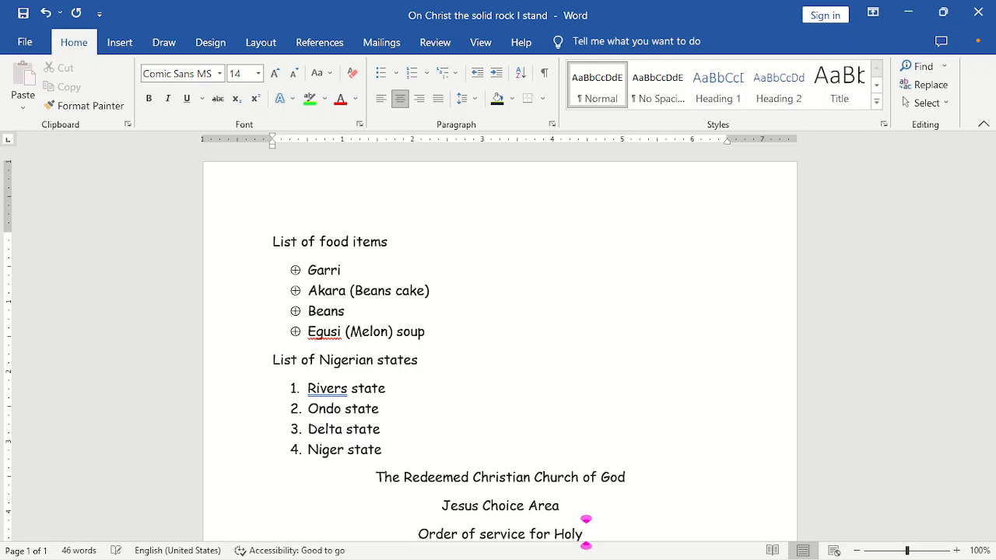
pyautogui.write(' Communion')
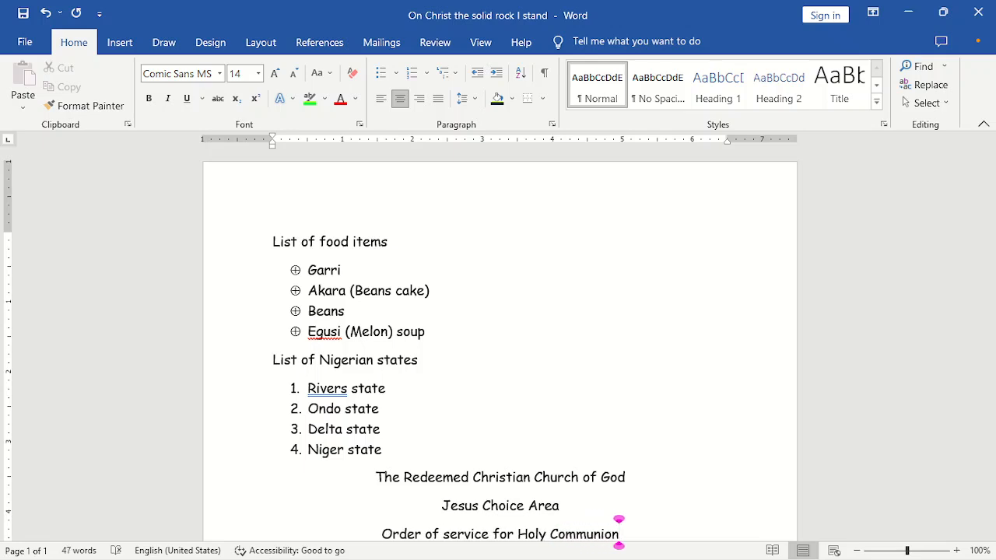
# Step: Start a right-aligned numbered list in the 1), 2), 3) format on a new line below "Order of service for Holy Communion"
pyautogui.press('Return')
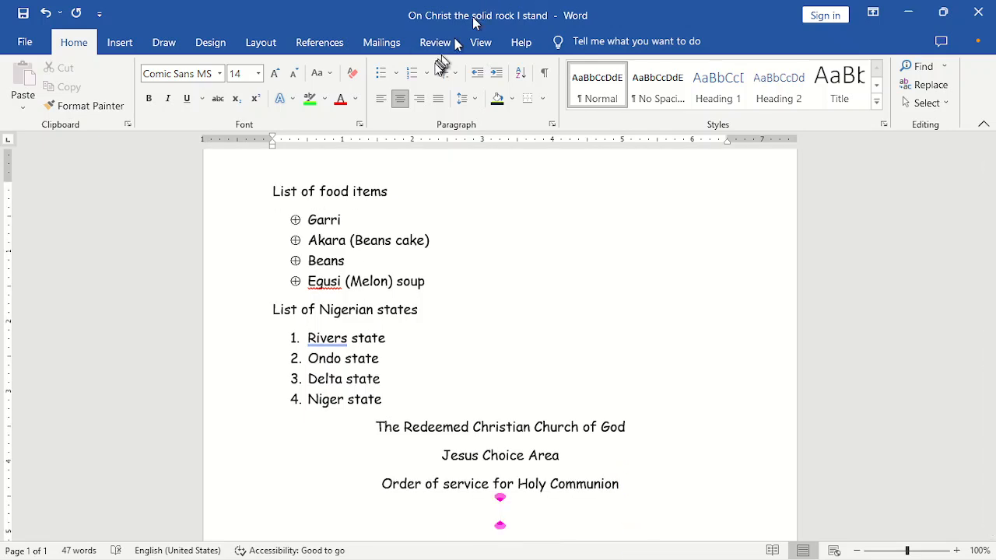
pyautogui.click(418, 100)
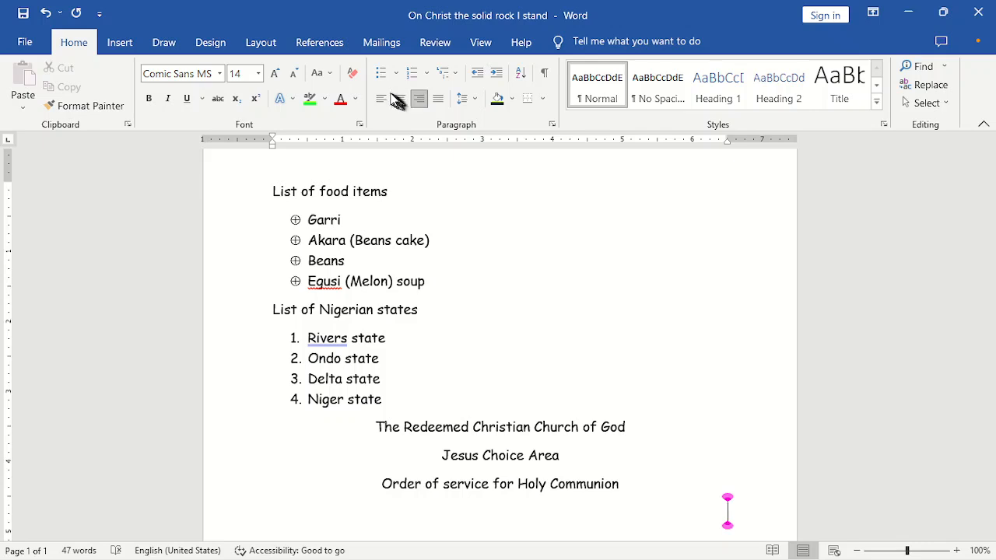
pyautogui.click(425, 74)
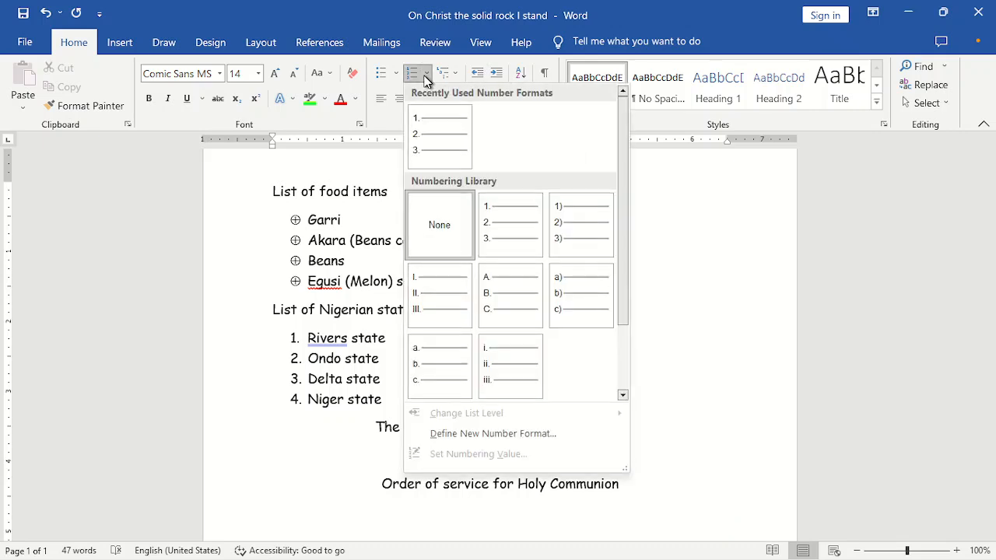
pyautogui.click(562, 232)
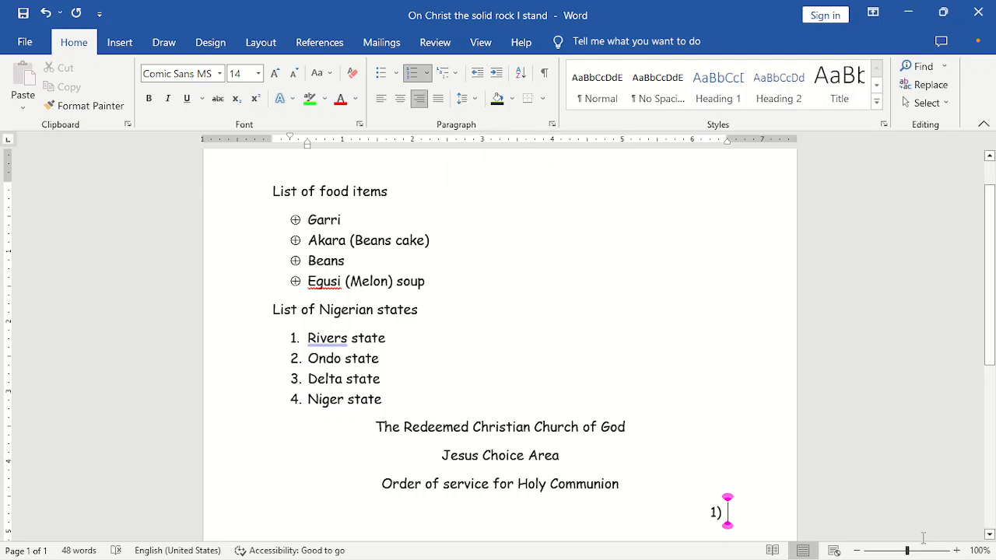
# Step: Enter "Opening prayer" and "Hymn 1" as the first two items of the right-aligned numbered list
pyautogui.write('Opening')
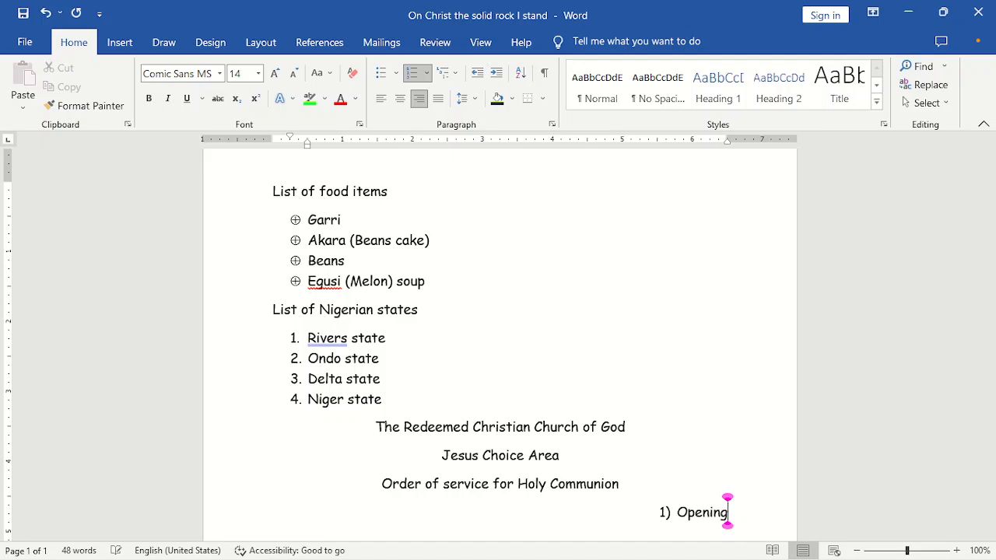
pyautogui.write(' pr')
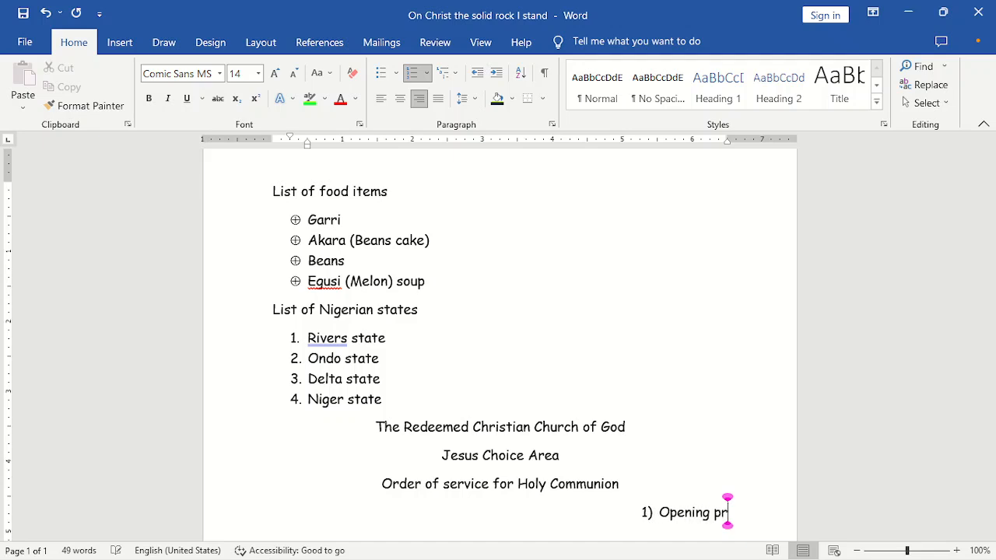
pyautogui.write('ayer')
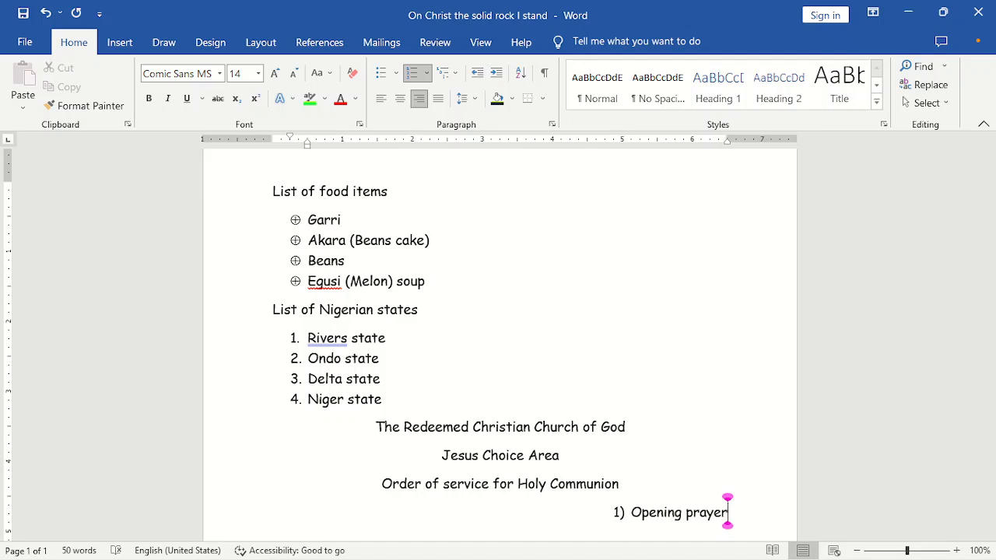
pyautogui.press('Return')
pyautogui.write('J')
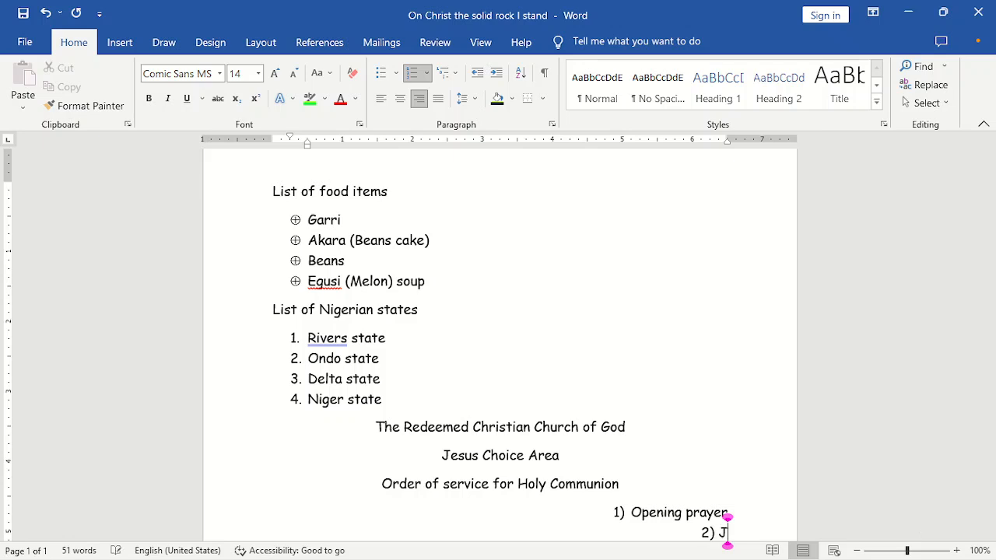
pyautogui.press('BackSpace')
pyautogui.write('Hymn 1')
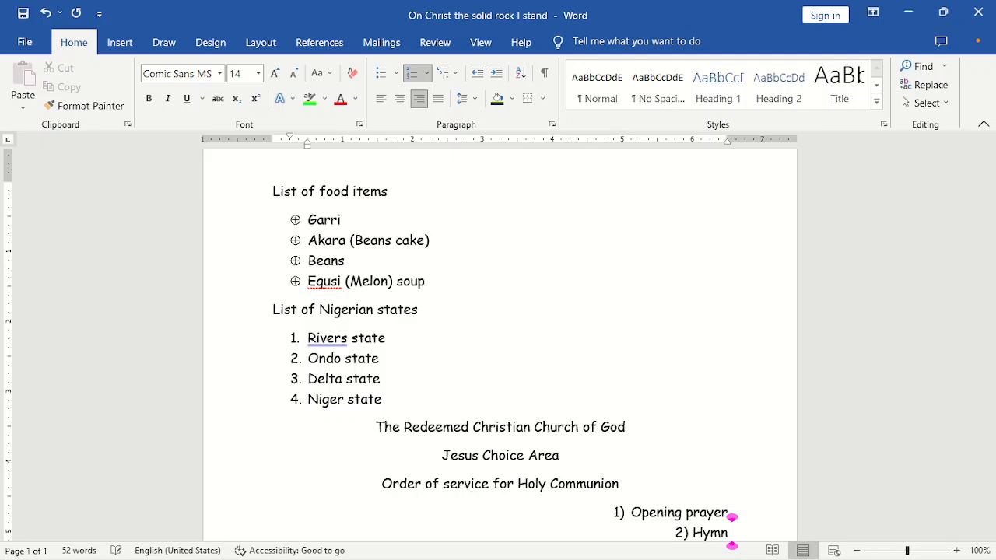
# Step: Add "Bible reading" as the third item of the order of service list
pyautogui.press('Return')
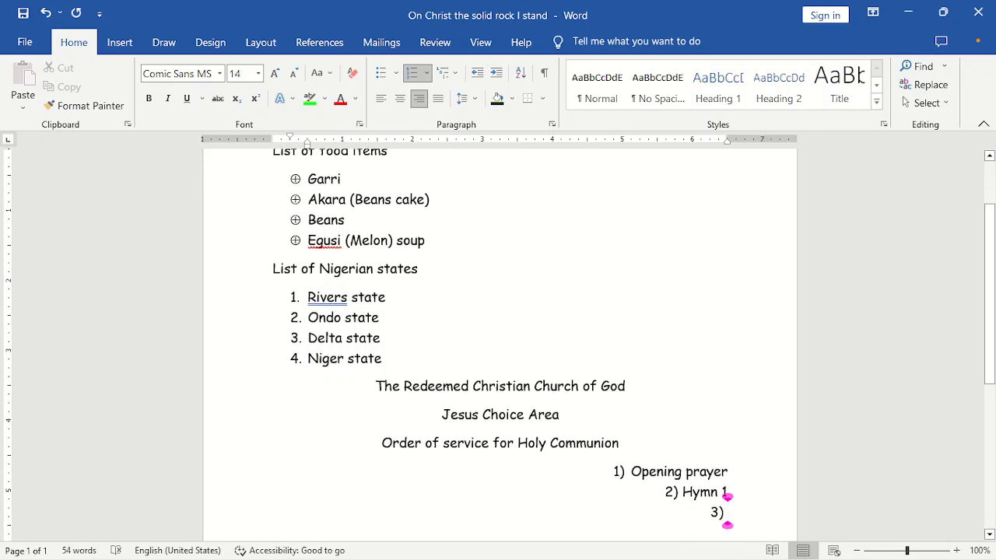
pyautogui.write('Bible')
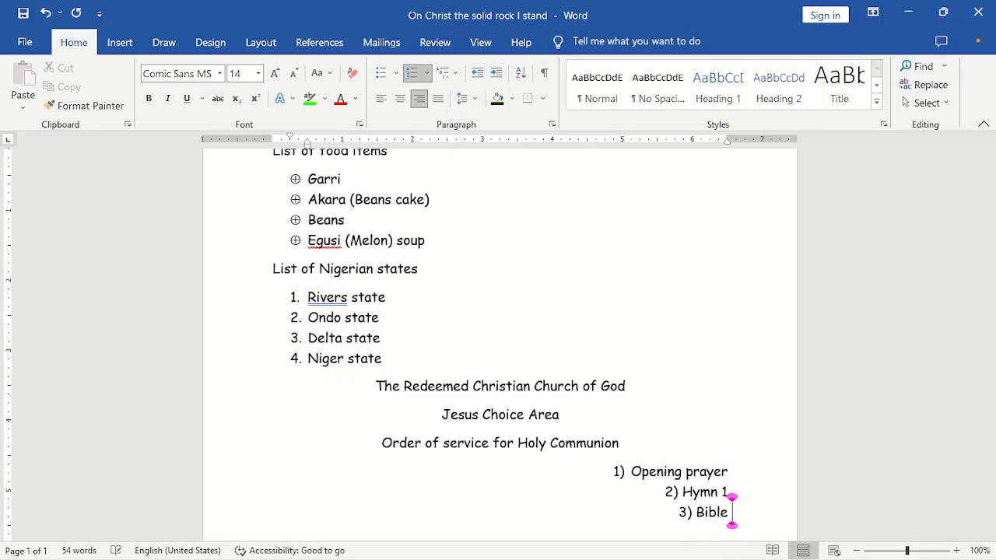
pyautogui.write(' reading')
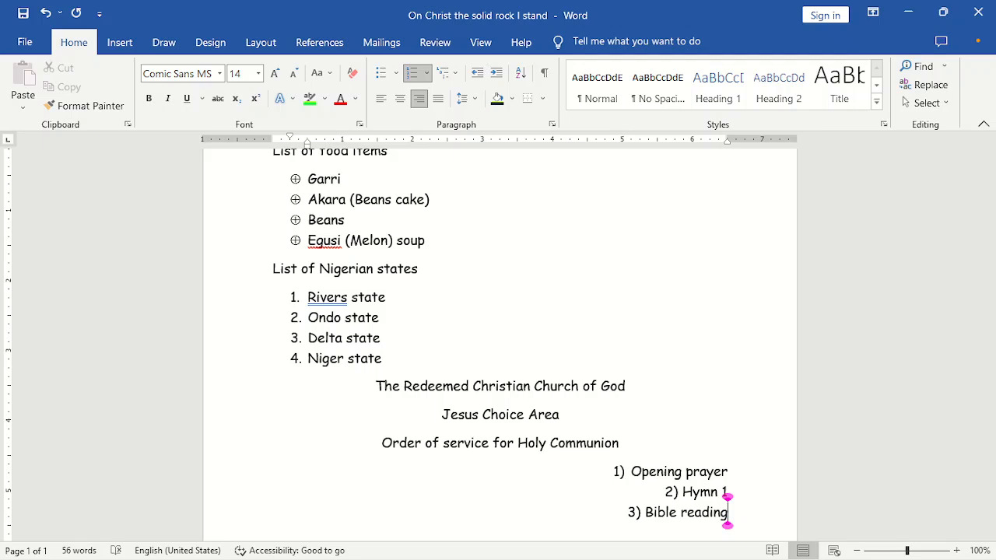
# Step: Continue the order of service list left-aligned with "Choir ministration" and "The word" as the fourth and fifth items
pyautogui.press('Return')
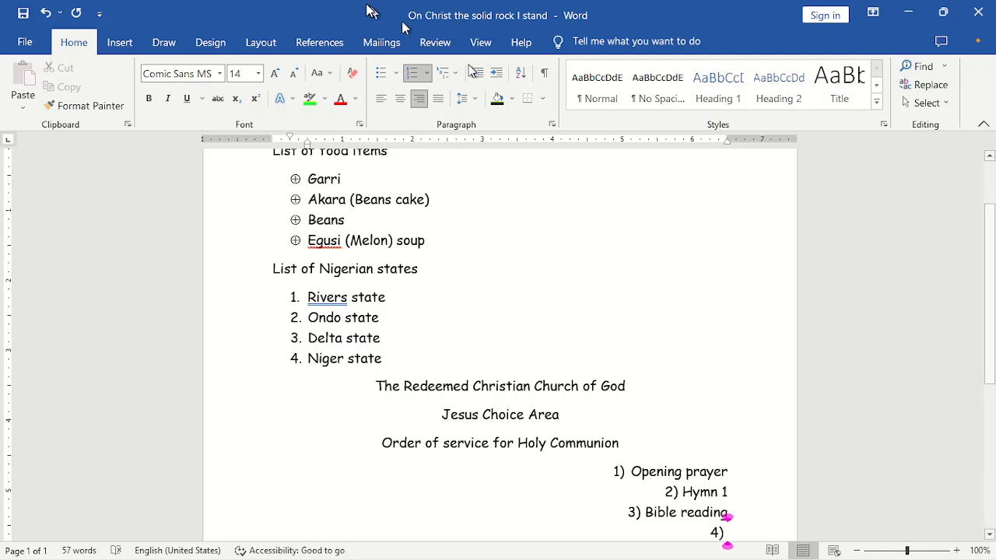
pyautogui.click(382, 99)
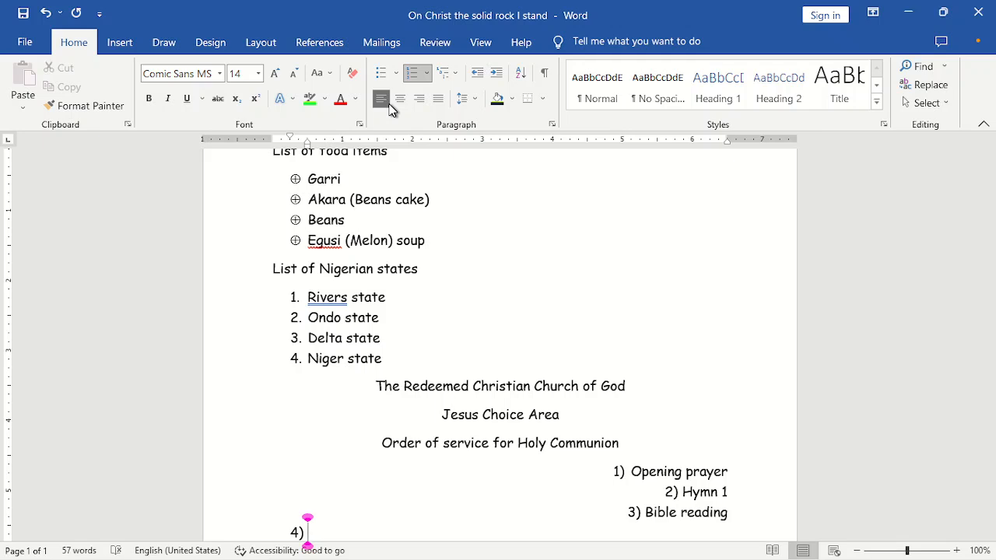
pyautogui.write('Choi')
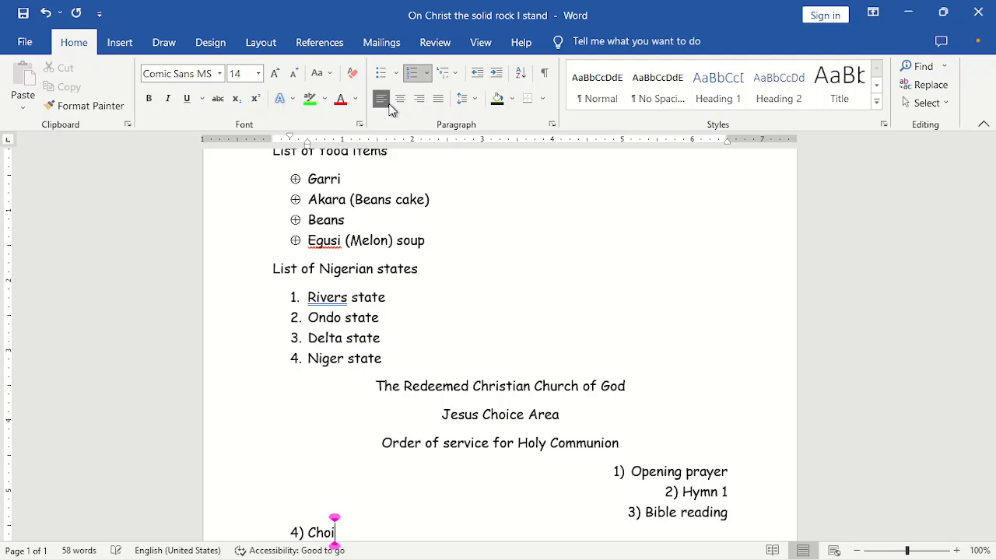
pyautogui.write('r minist')
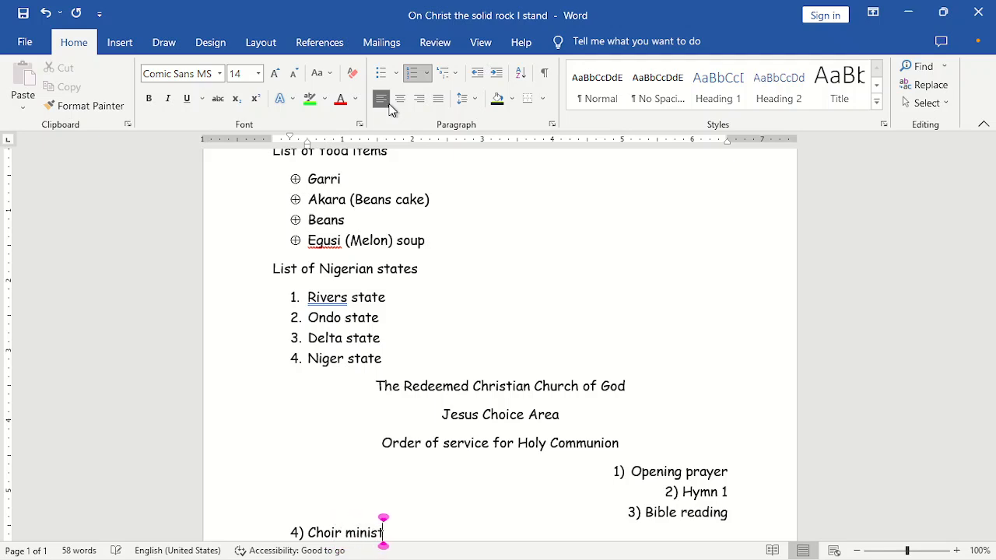
pyautogui.write('ration')
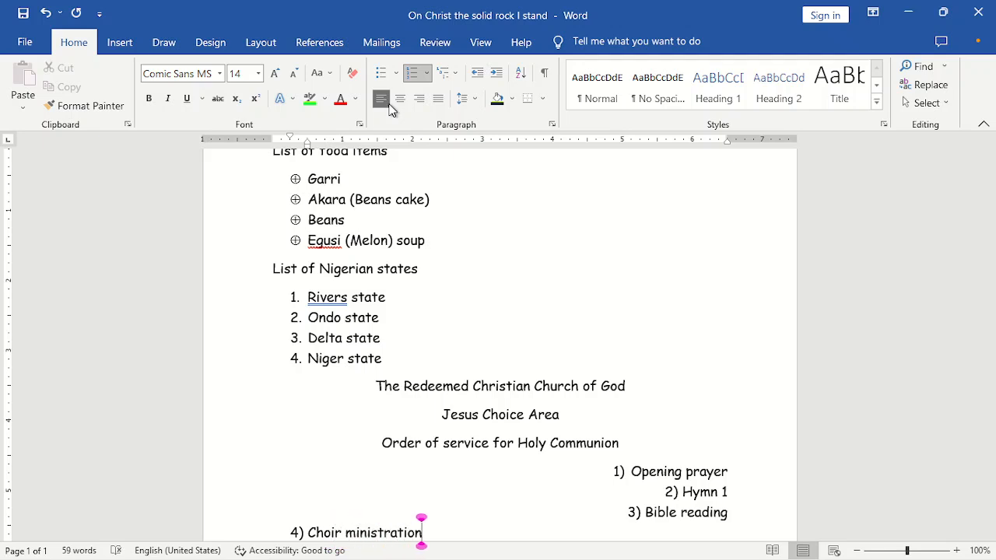
pyautogui.press('Return')
pyautogui.write('The word')
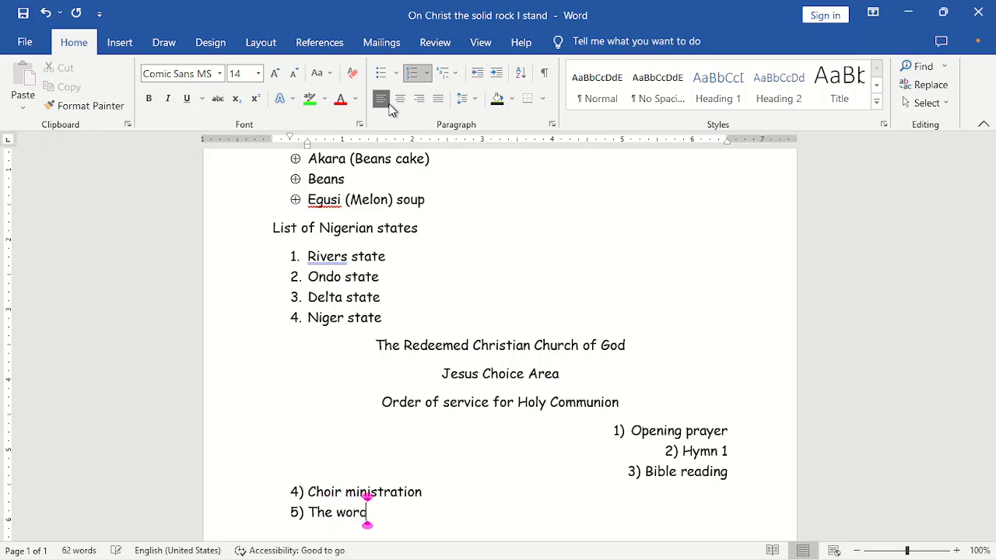
# Step: Add "Words of exhortation" as the sixth item of the order of service list
pyautogui.press('Return')
pyautogui.write('Wor')
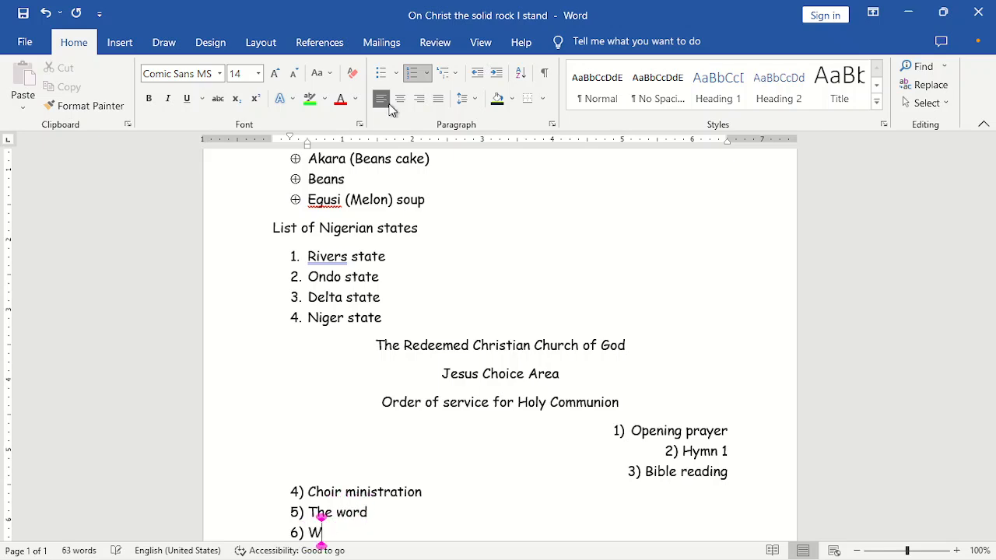
pyautogui.write('ds o')
pyautogui.press('BackSpace')
pyautogui.press('BackSpace')
pyautogui.write('s')
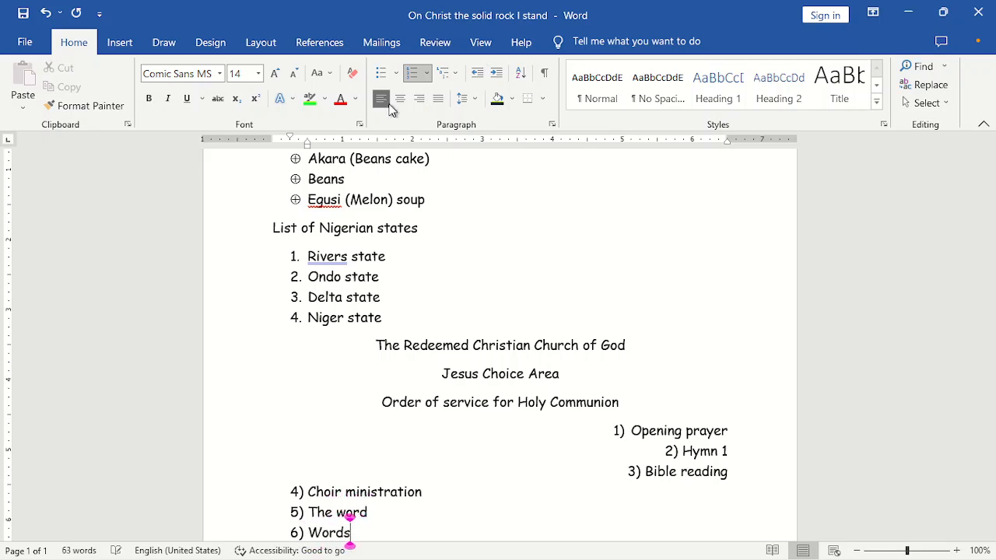
pyautogui.write(' of ex')
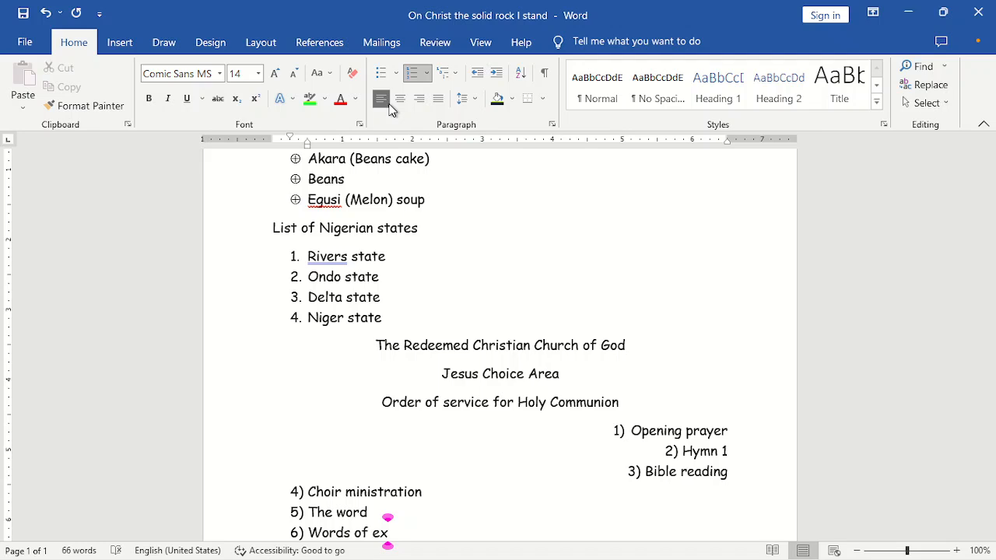
pyautogui.write('hortation')
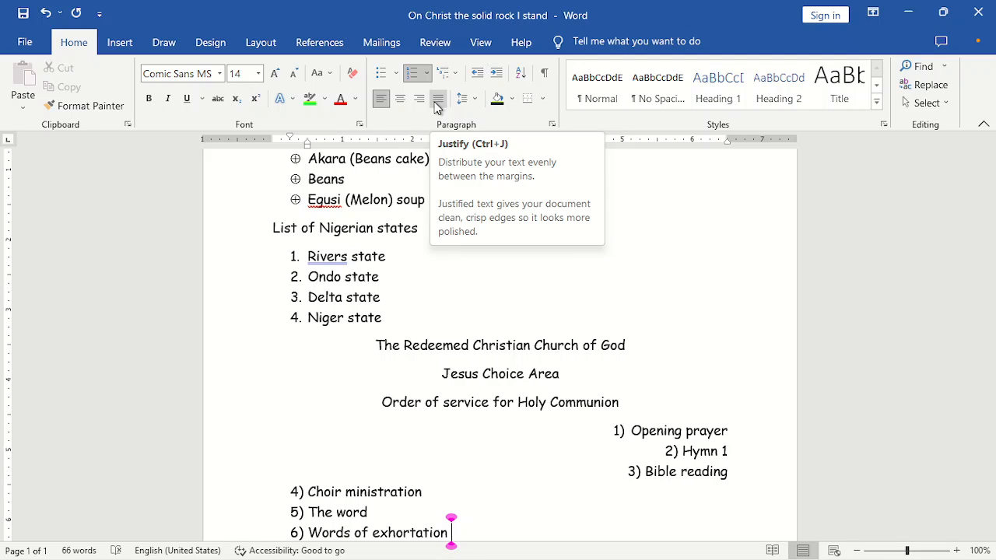
# Step: End the numbered list and begin a plain paragraph below it with "In the year 2020, I entered an interview"
pyautogui.press('Return')
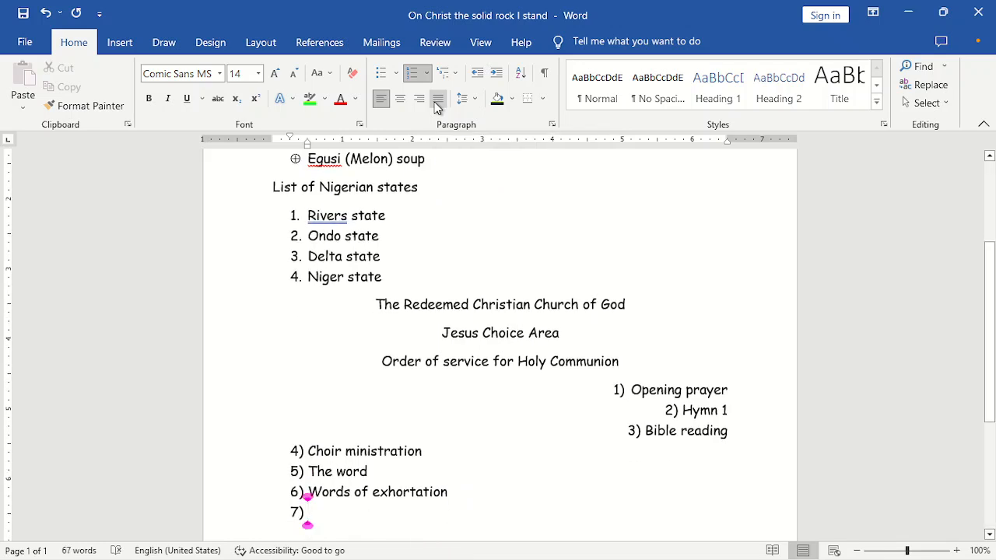
pyautogui.press('Return')
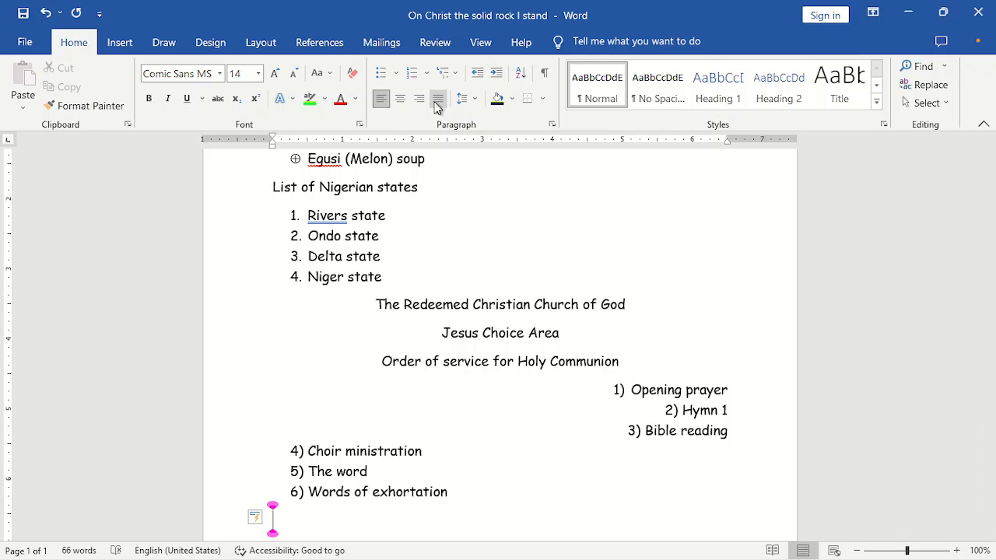
pyautogui.write('In th')
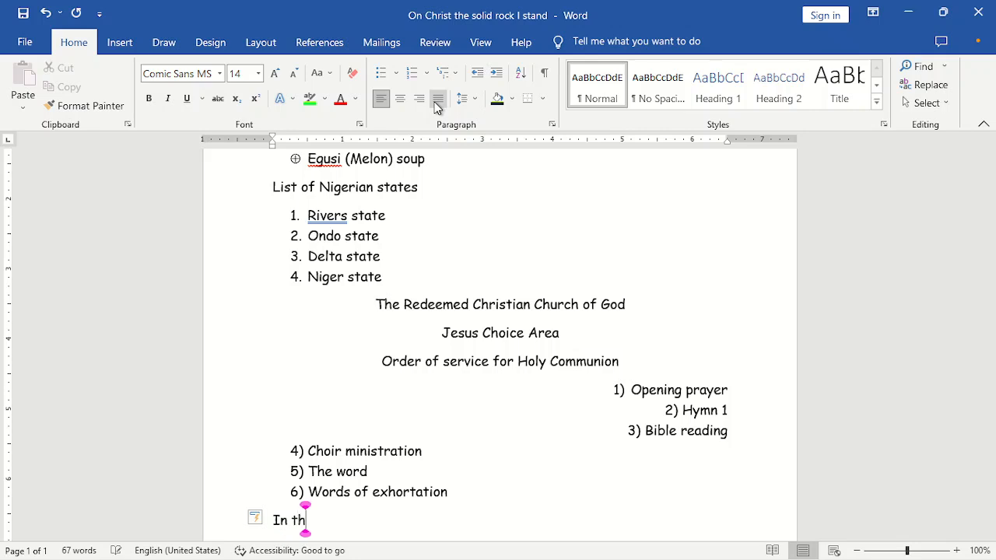
pyautogui.write('e year ')
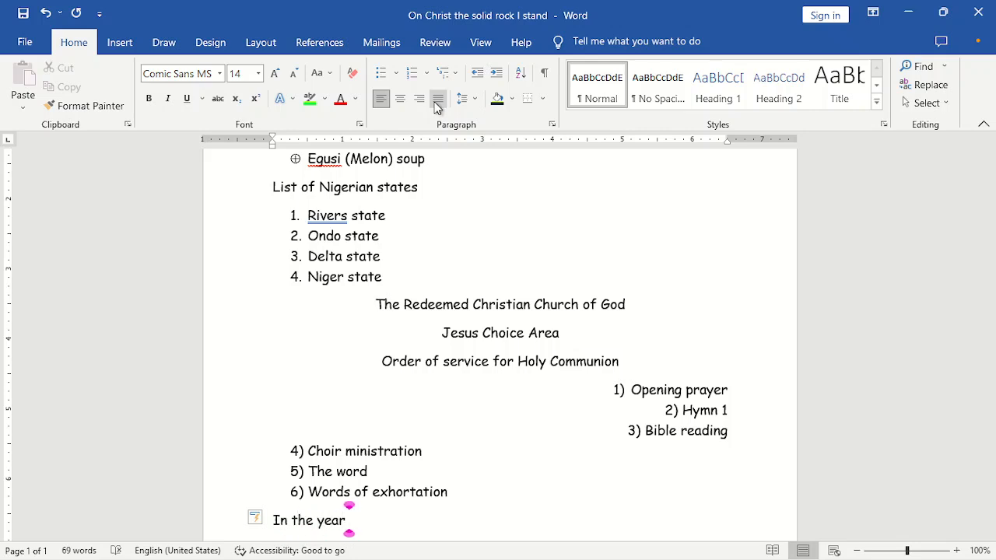
pyautogui.write('2020')
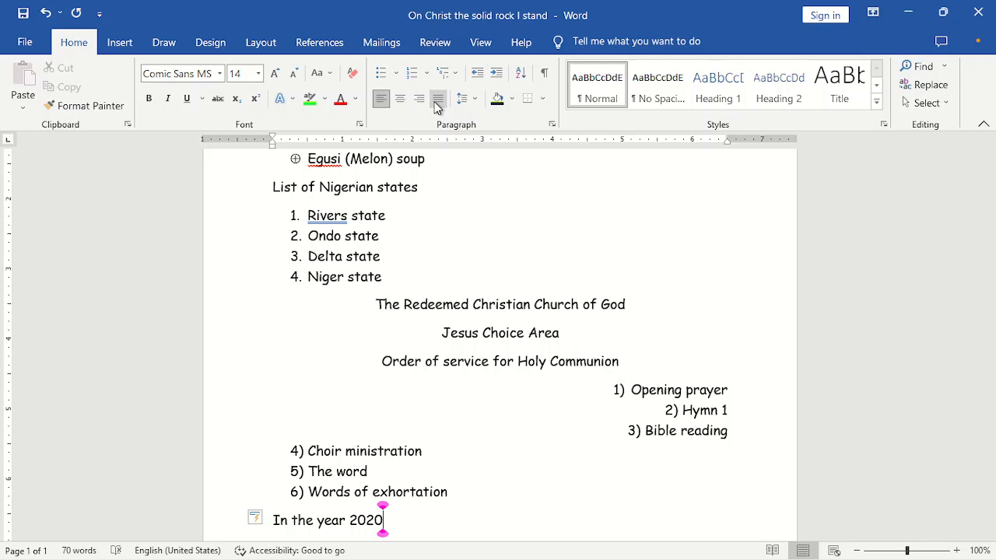
pyautogui.write(', in')
pyautogui.press('BackSpace')
pyautogui.press('BackSpace')
pyautogui.write('I entered')
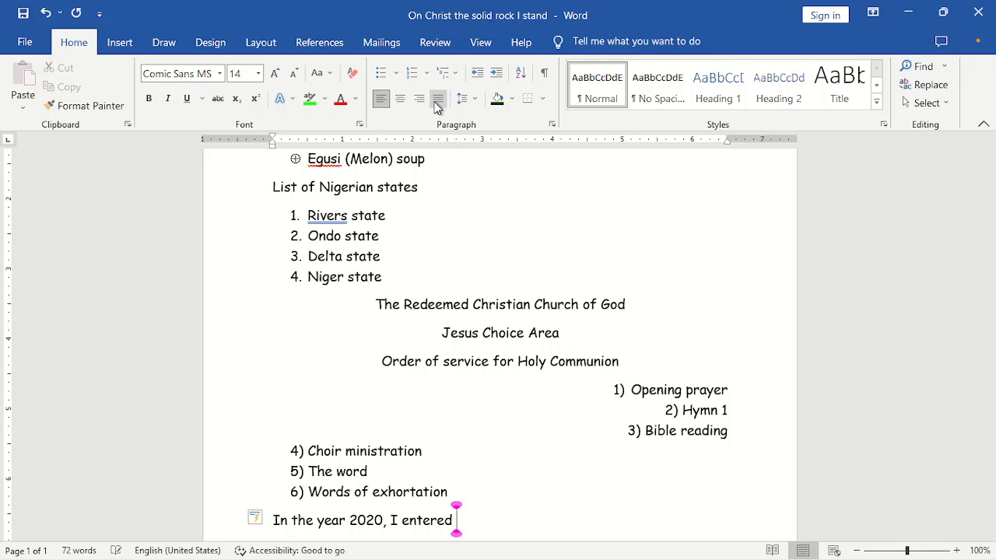
pyautogui.write(' an intern')
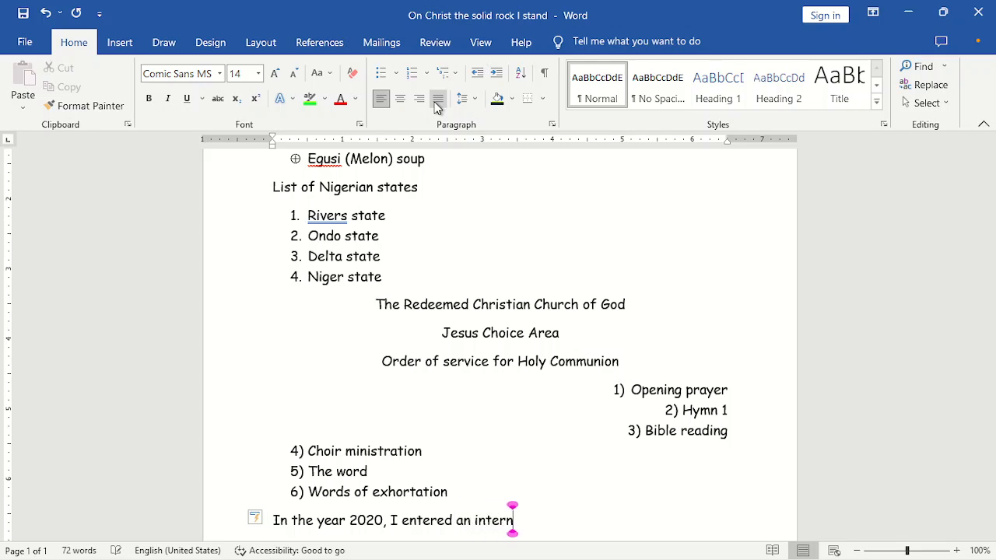
pyautogui.press('BackSpace')
pyautogui.write('view ')
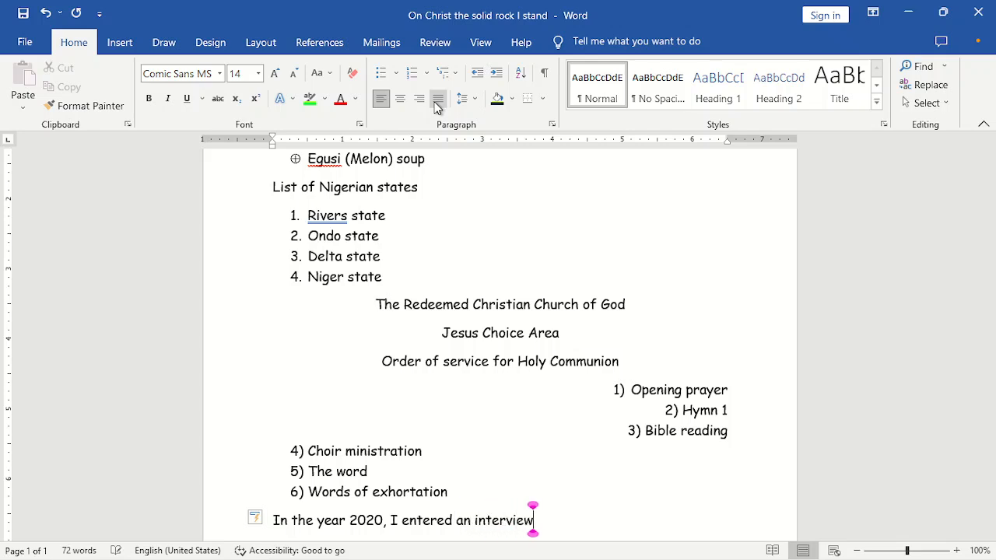
# Step: Continue the paragraph with "room to as an IT facilitator,"
pyautogui.write('roo to ')
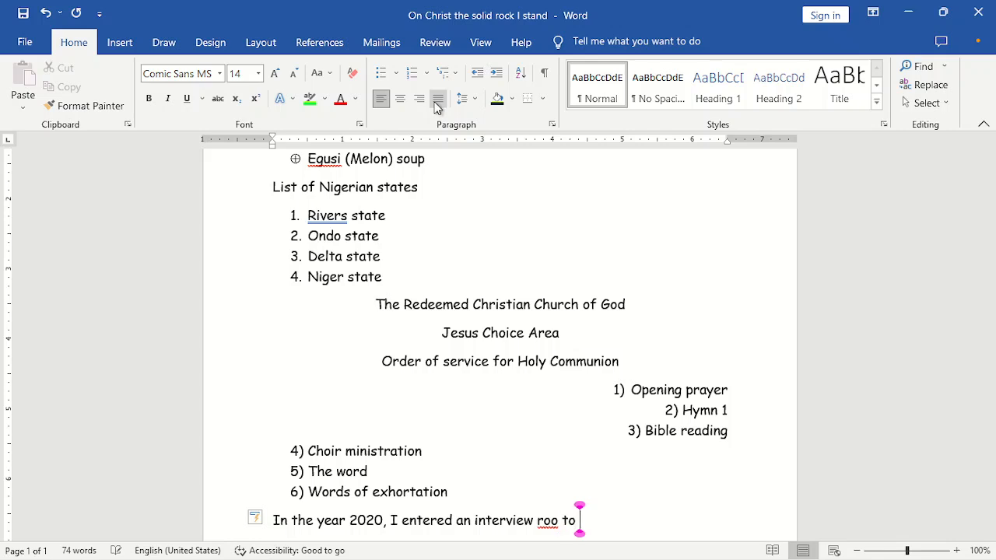
pyautogui.write('wo')
pyautogui.press('BackSpace')
pyautogui.press('BackSpace')
pyautogui.press('BackSpace')
pyautogui.press('BackSpace')
pyautogui.press('BackSpace')
pyautogui.press('BackSpace')
pyautogui.write('m t')
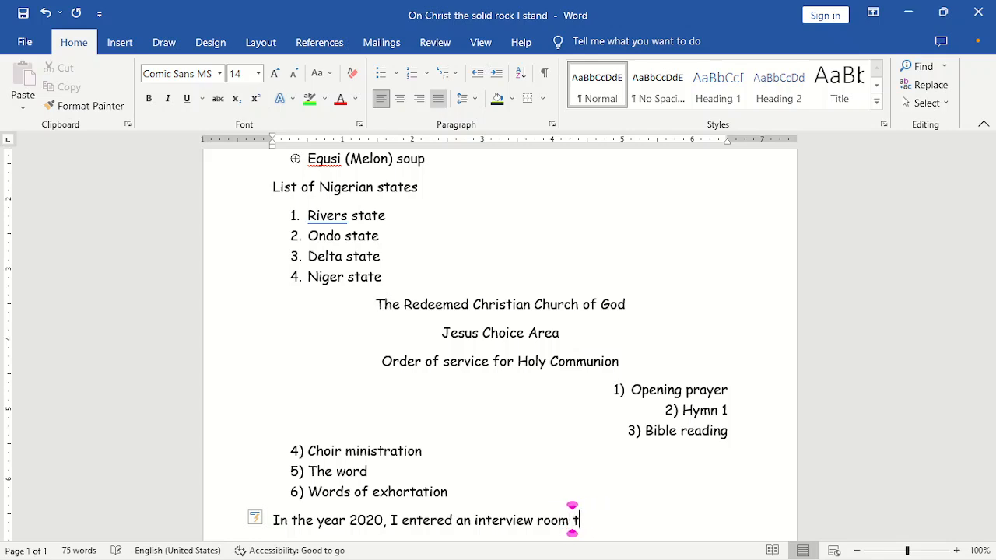
pyautogui.write('o a')
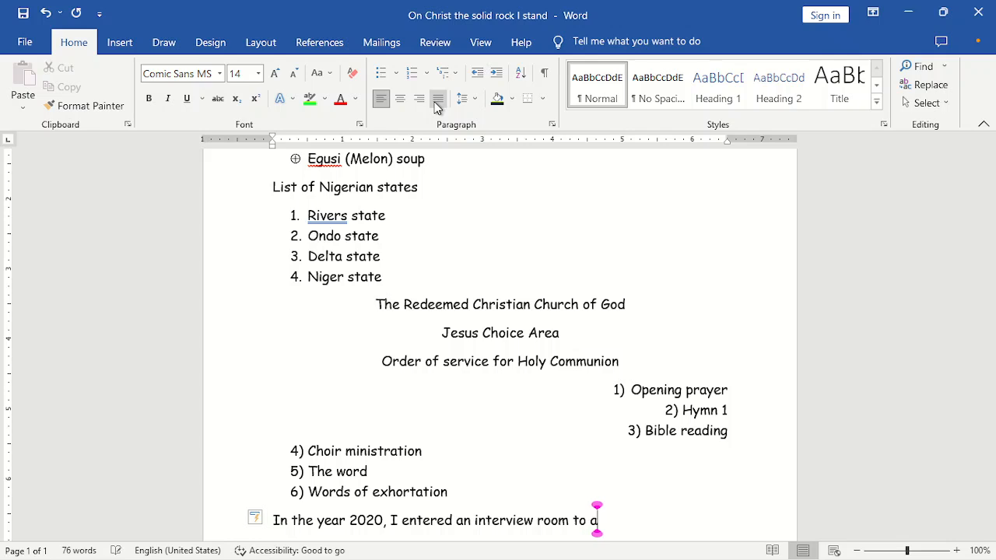
pyautogui.write('s an IT')
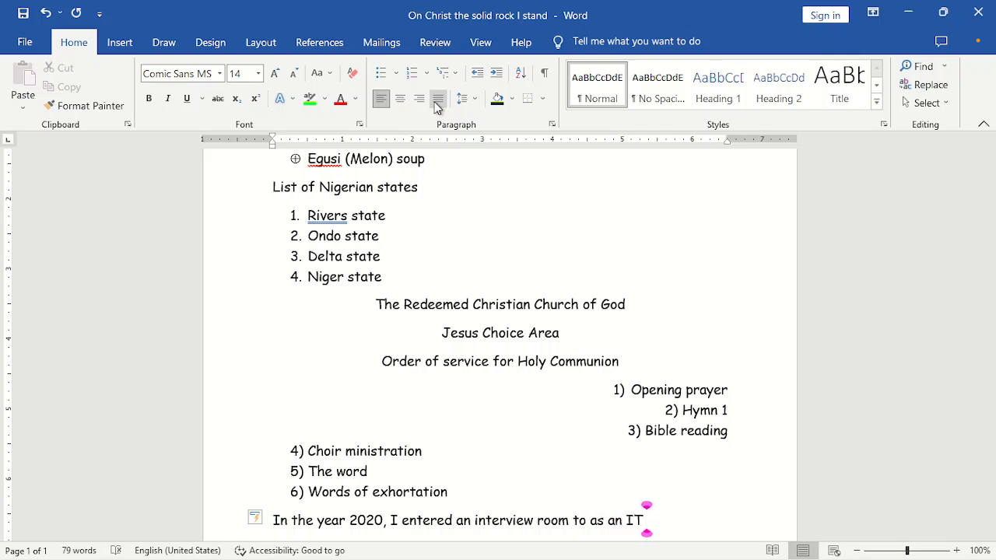
pyautogui.write(' facil')
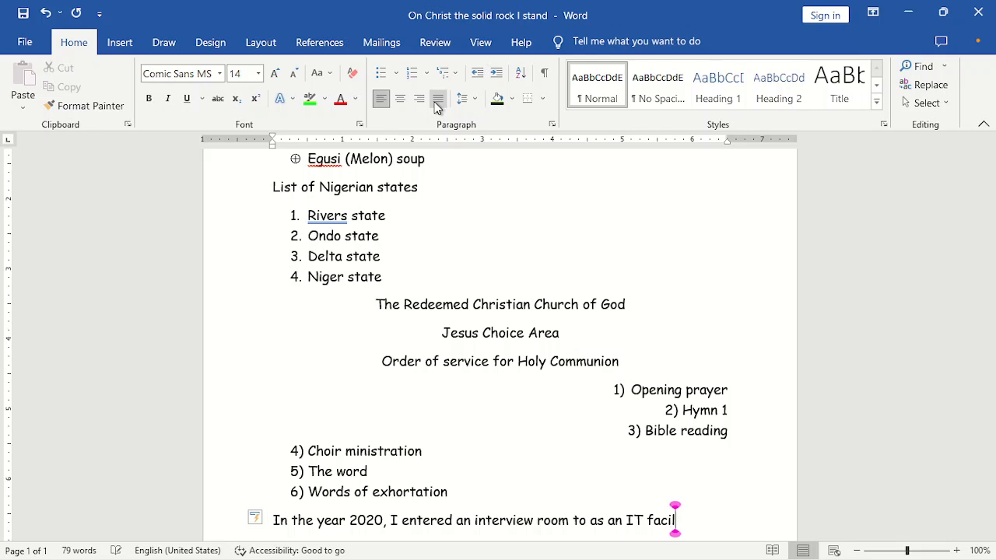
pyautogui.write('itati')
pyautogui.press('BackSpace')
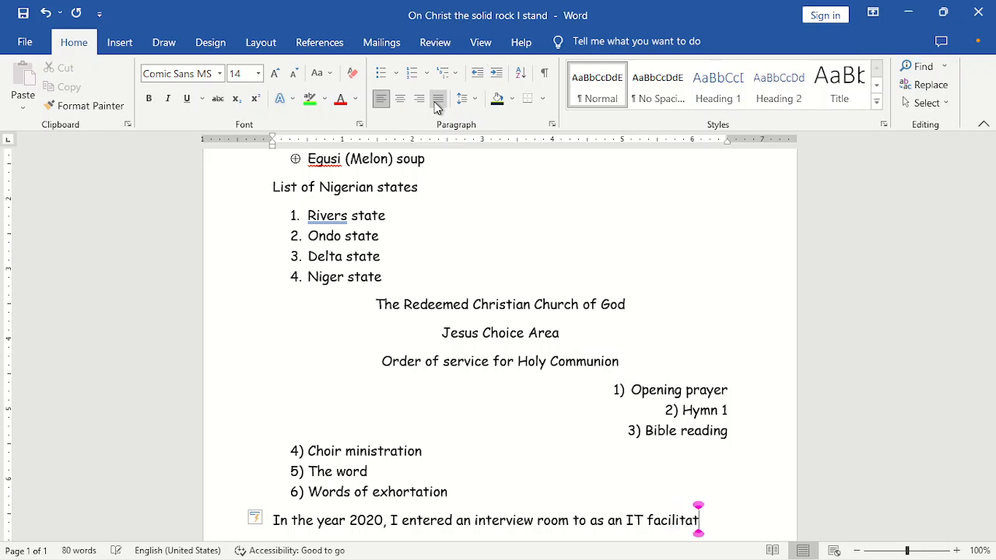
pyautogui.write('or')
pyautogui.press('BackSpace')
pyautogui.write(',')
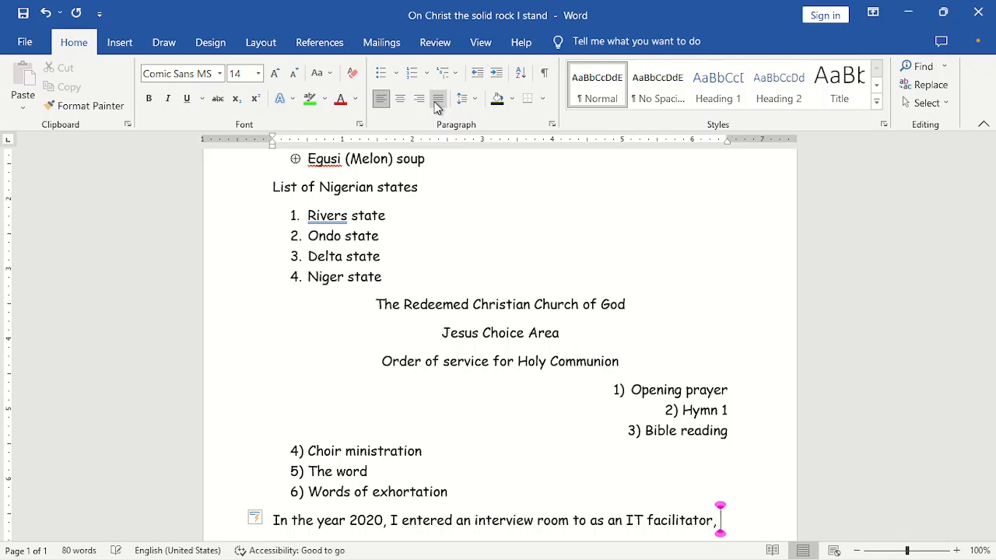
# Step: Extend the sentence with "faced with the HM; she asked me"
pyautogui.write(' faced wi')
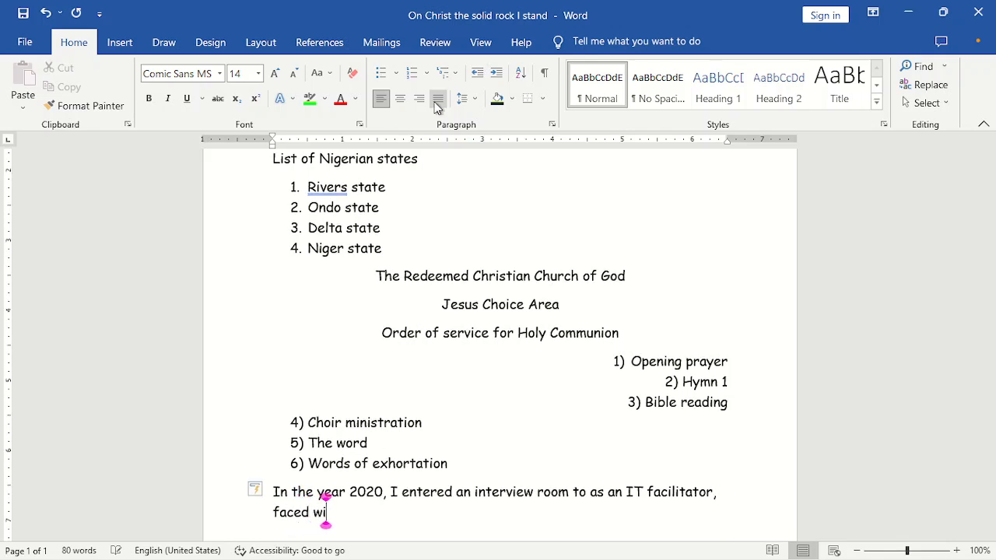
pyautogui.write('th the Hm')
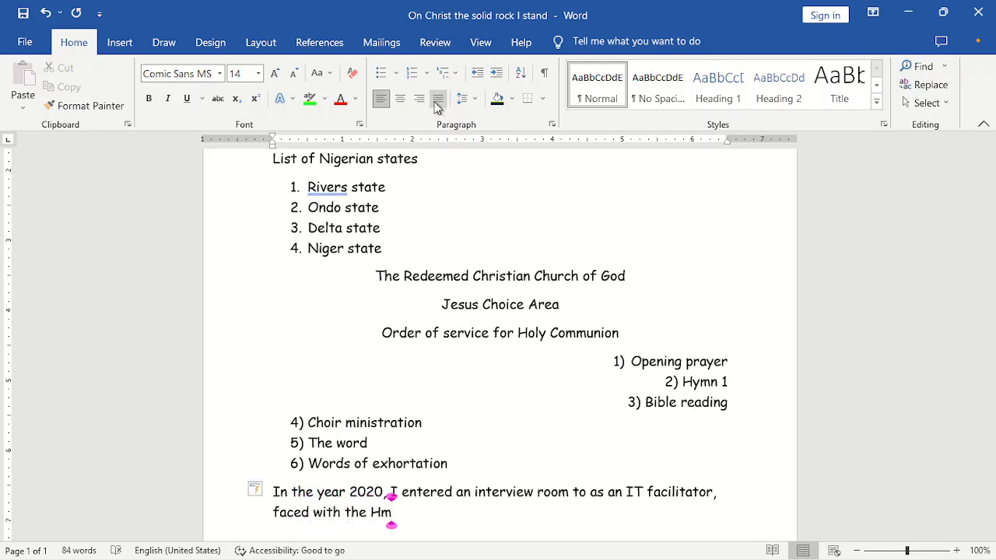
pyautogui.press('BackSpace')
pyautogui.write('M;')
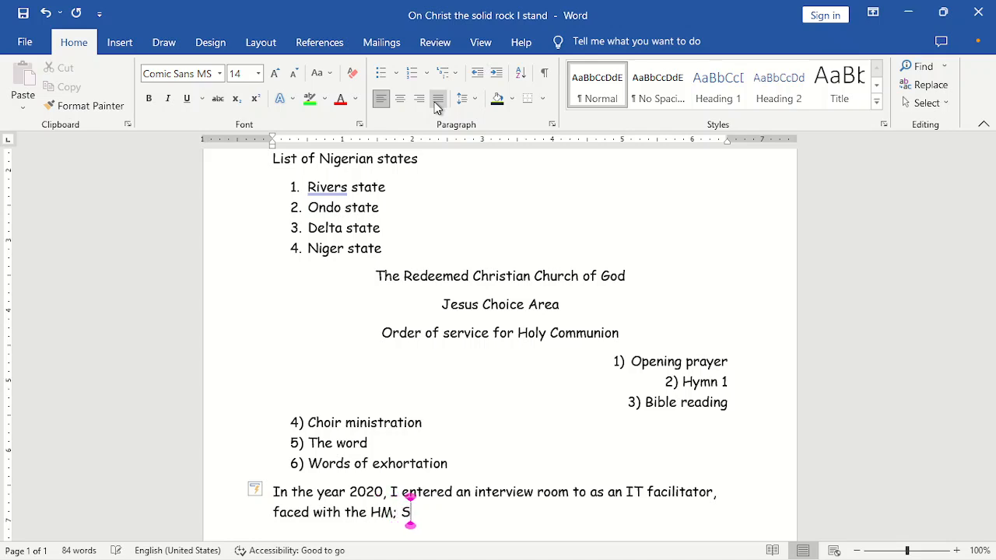
pyautogui.write(' she aske')
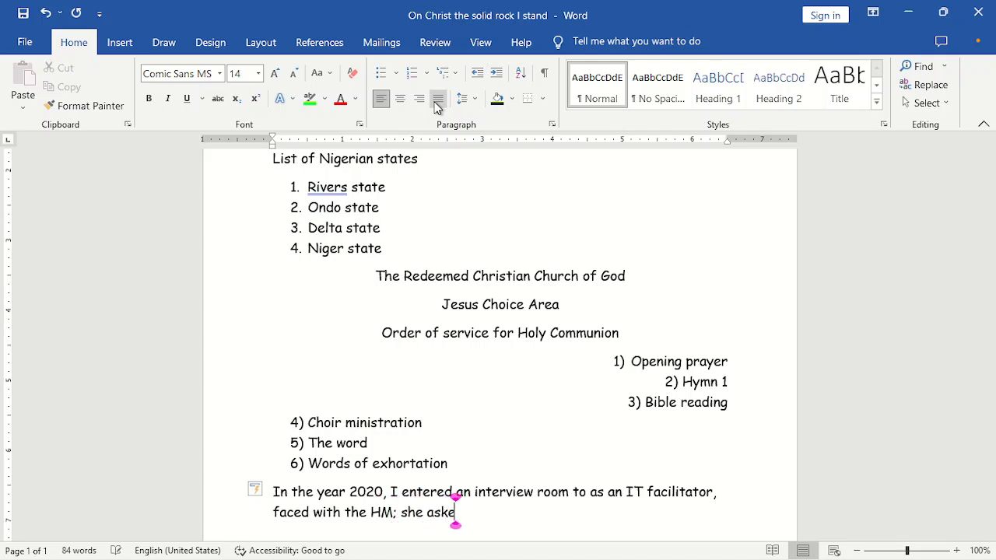
pyautogui.write('d me')
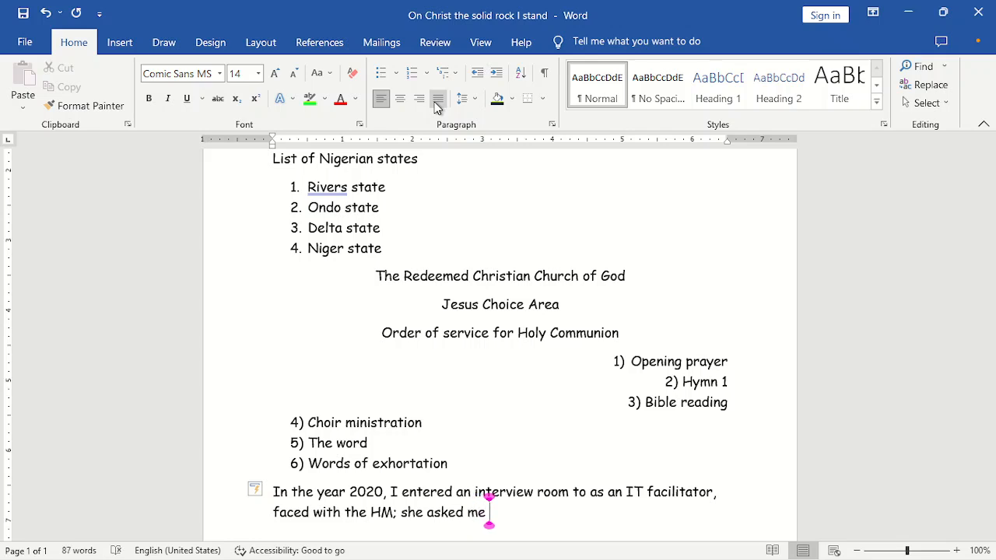
# Step: Open the quoted question in the paragraph with “As an IT facilitator
pyautogui.write(' "As')
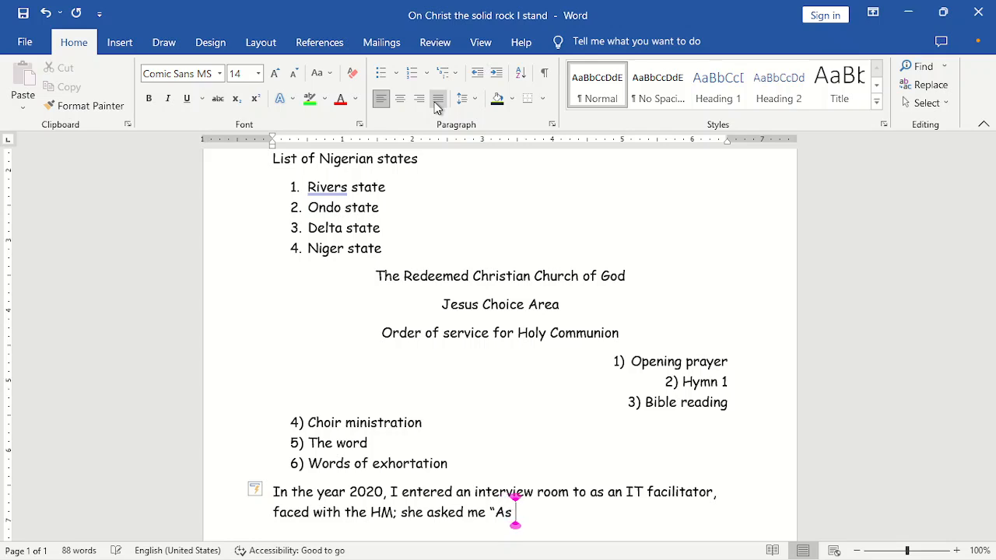
pyautogui.write(' an IT ')
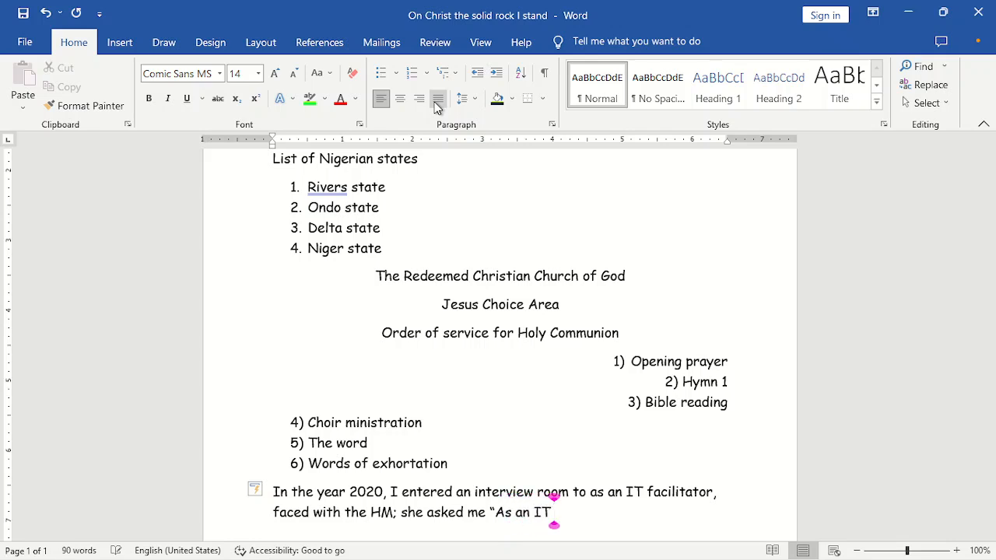
pyautogui.write('faciliti')
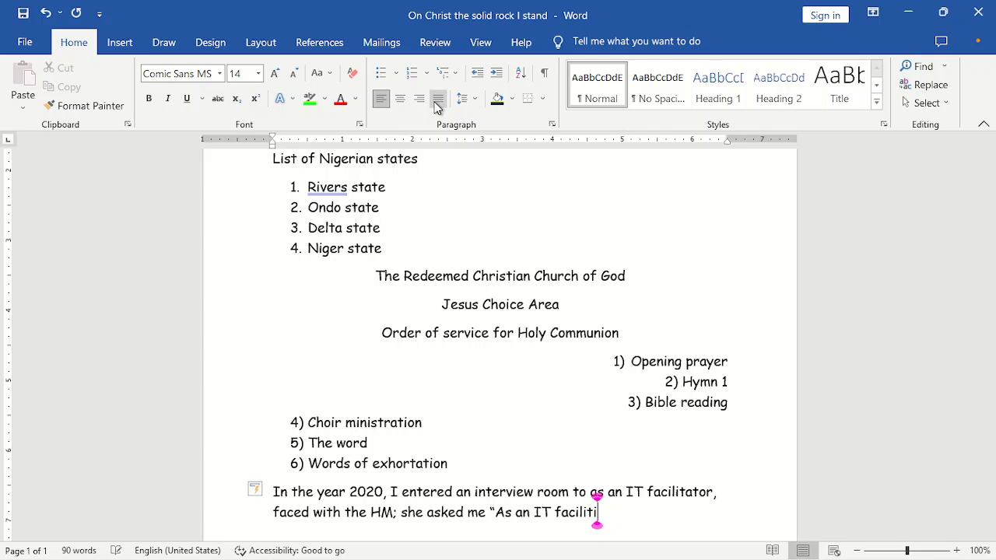
pyautogui.press('BackSpace')
pyautogui.write('atio')
pyautogui.press('BackSpace')
pyautogui.press('BackSpace')
pyautogui.write('or')
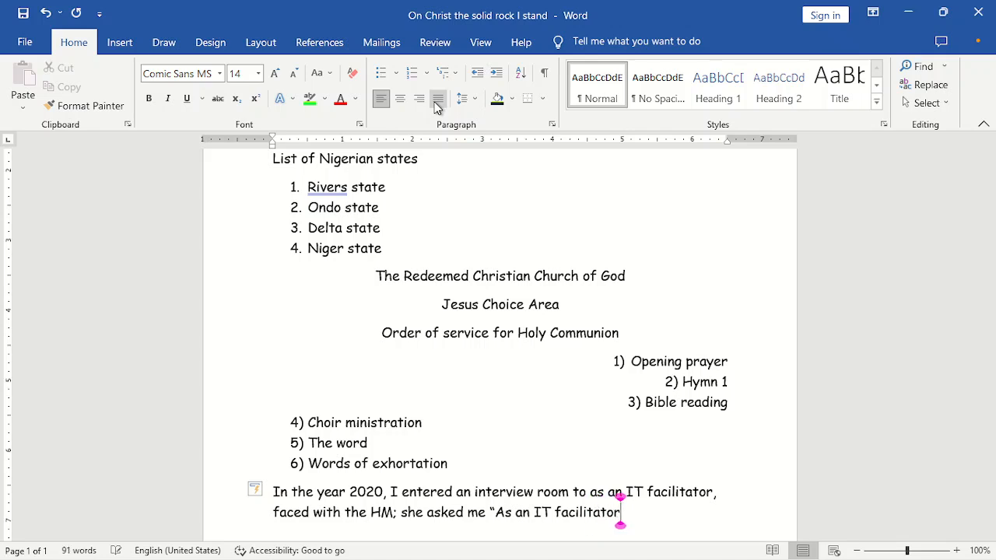
# Step: Complete the quoted question with ", how can you prove to me that you are truly vast and knowledgeable in the field of IT?”"
pyautogui.write(', how')
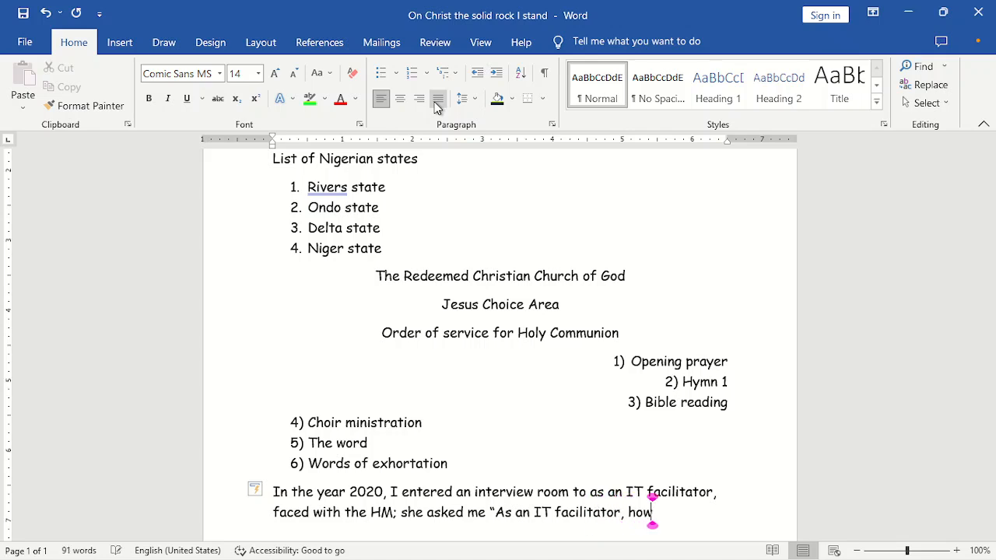
pyautogui.write(' can you pro')
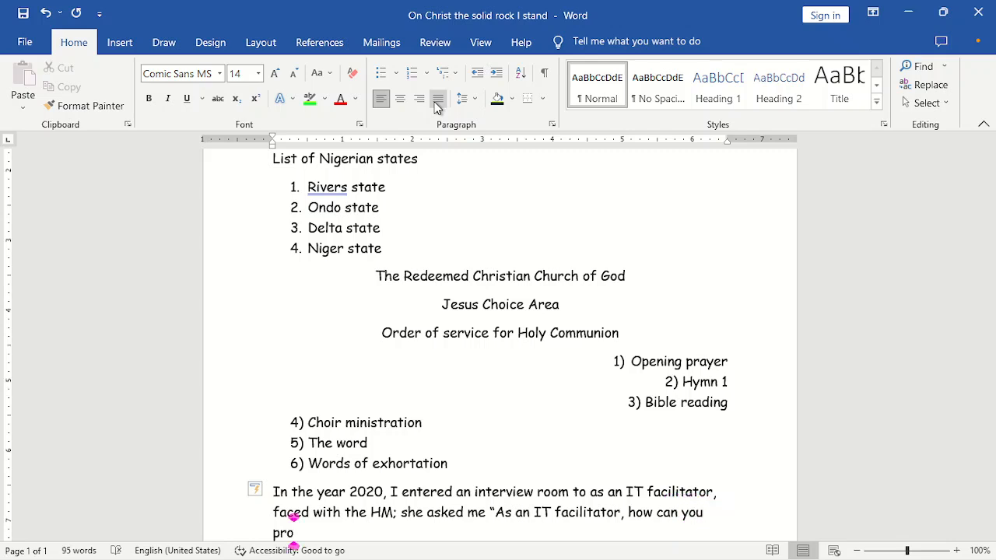
pyautogui.write('ve to me that ')
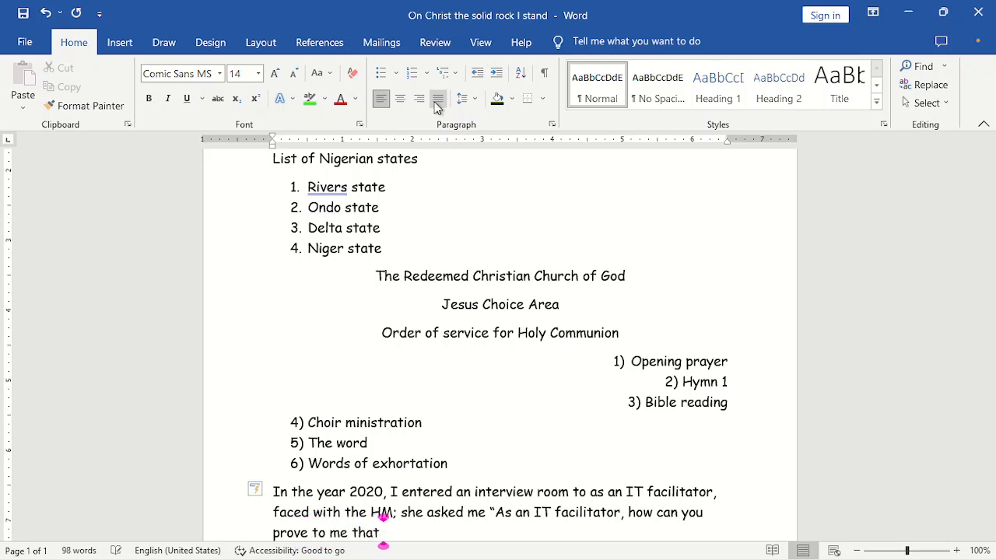
pyautogui.write('you are tr')
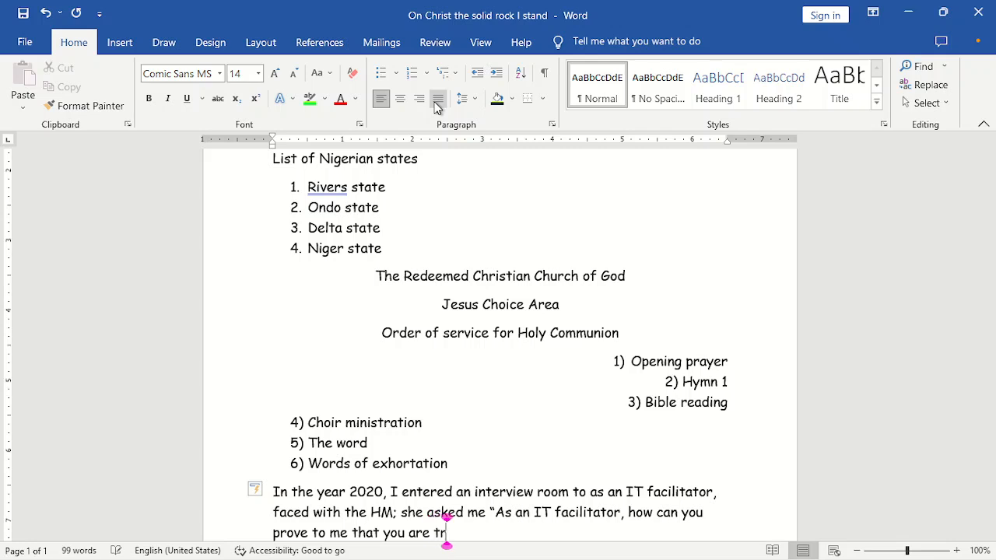
pyautogui.write('uly v')
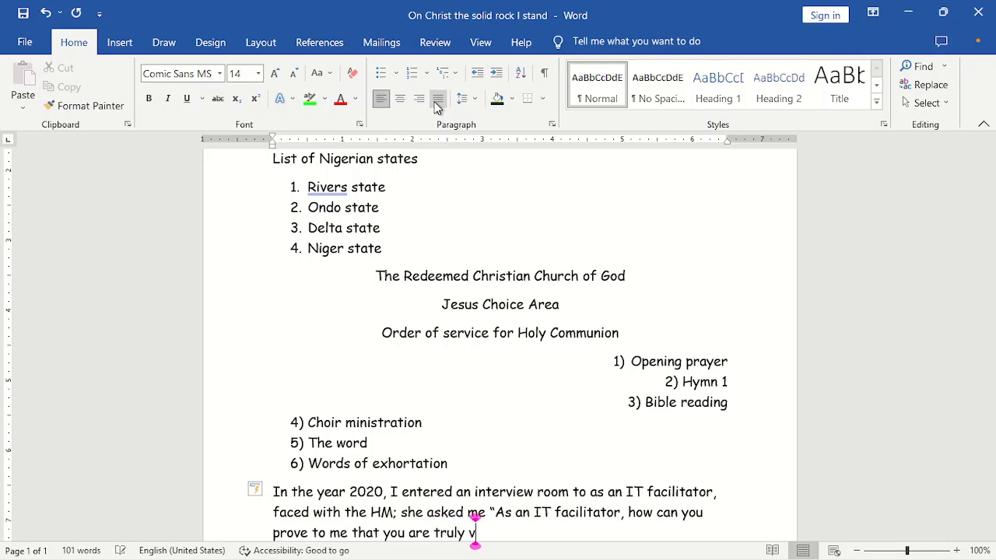
pyautogui.write('ast and kn')
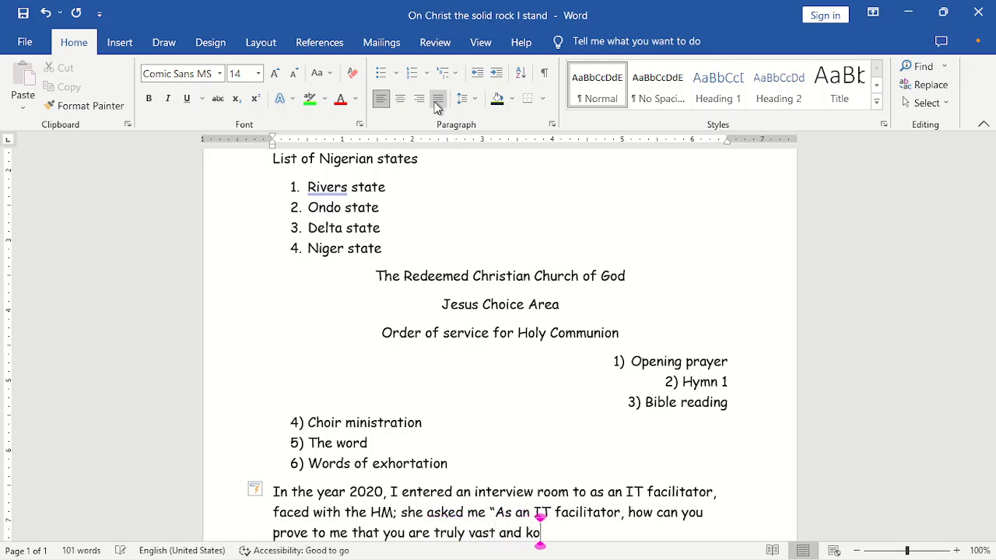
pyautogui.write('owledg')
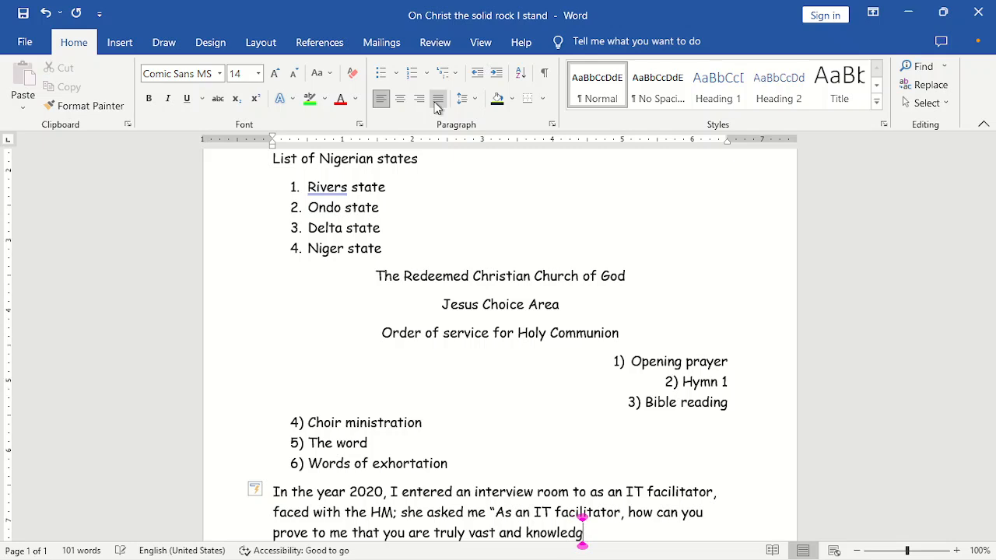
pyautogui.write('eable i')
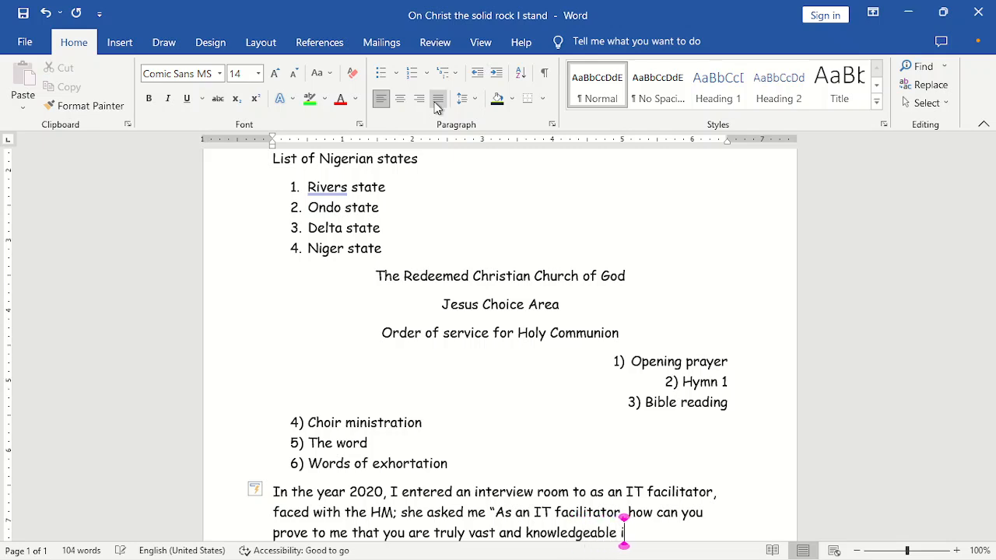
pyautogui.write('n the field')
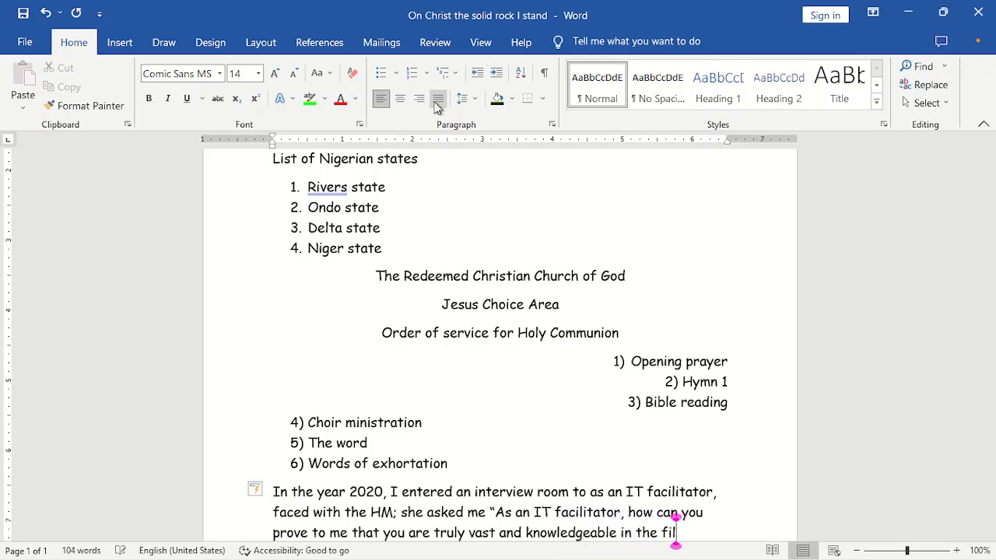
pyautogui.write(' of I')
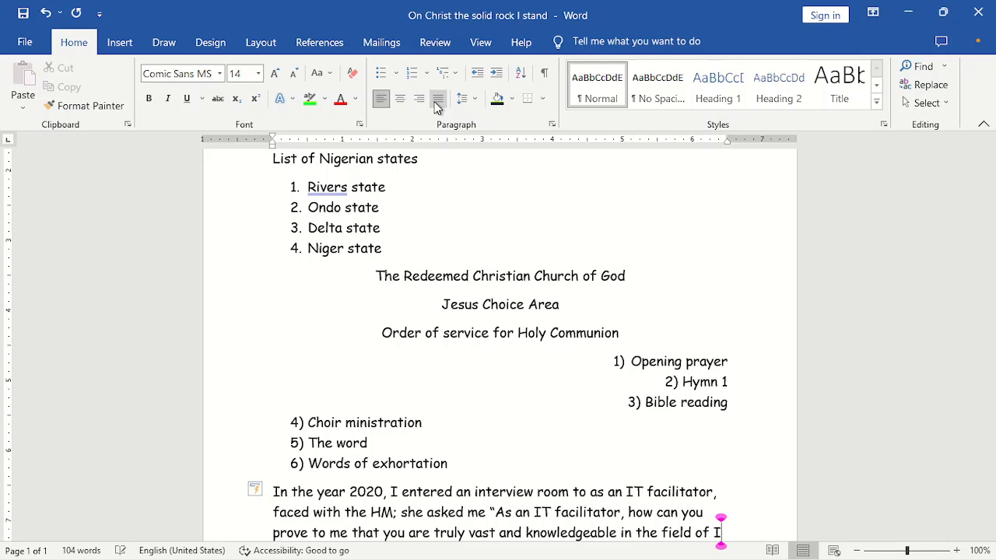
pyautogui.write('T?"')
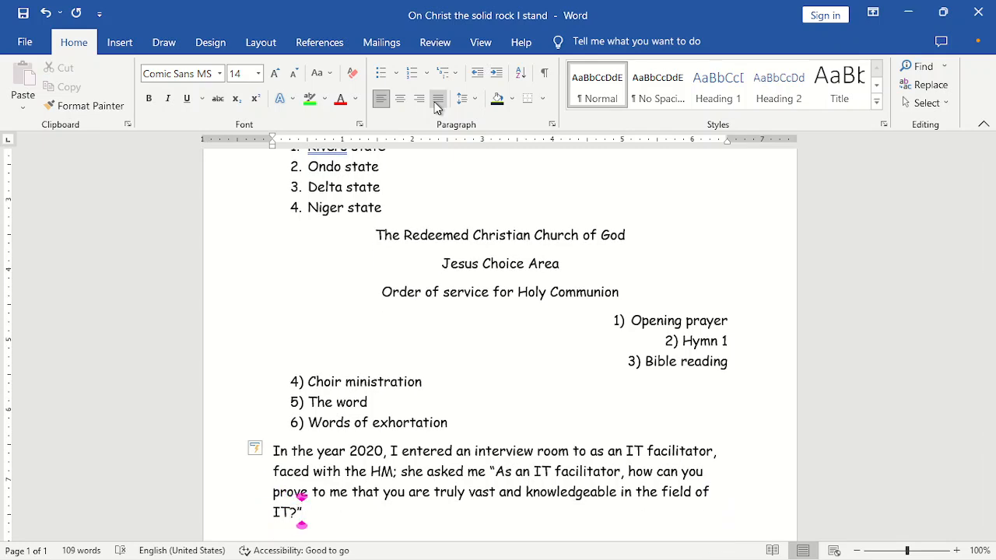
# Step: Start a new paragraph below the question with "Well I looked at her and smiled"
pyautogui.press('Return')
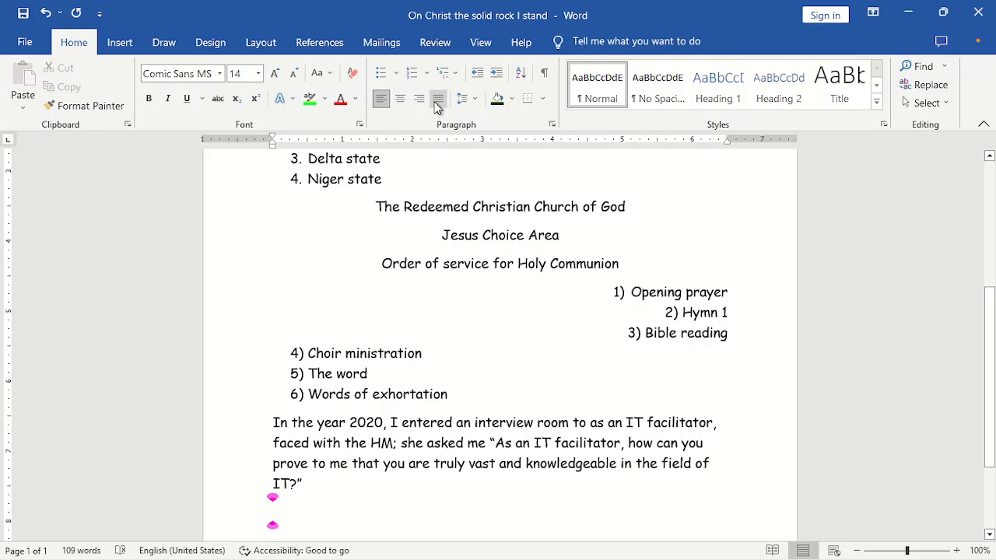
pyautogui.write('Well')
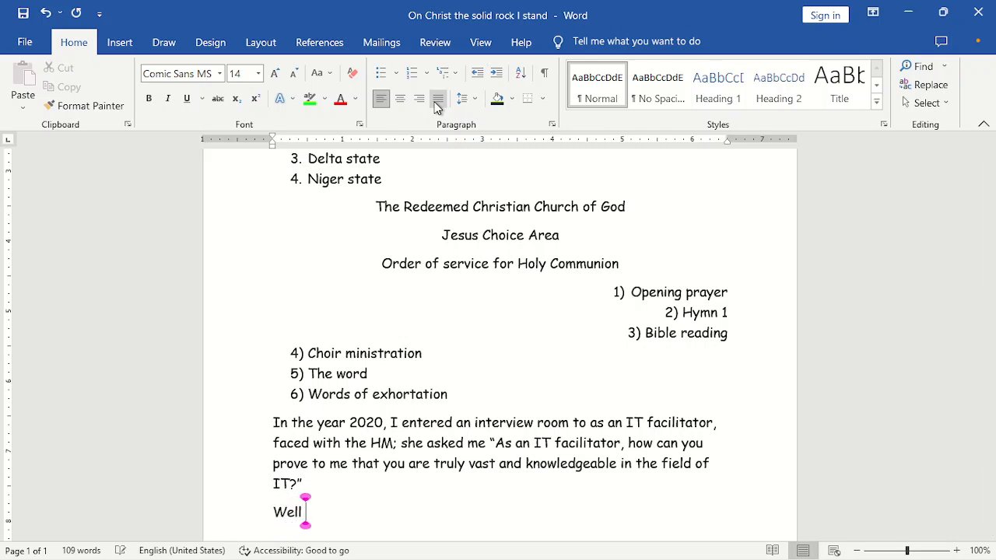
pyautogui.write(' I look')
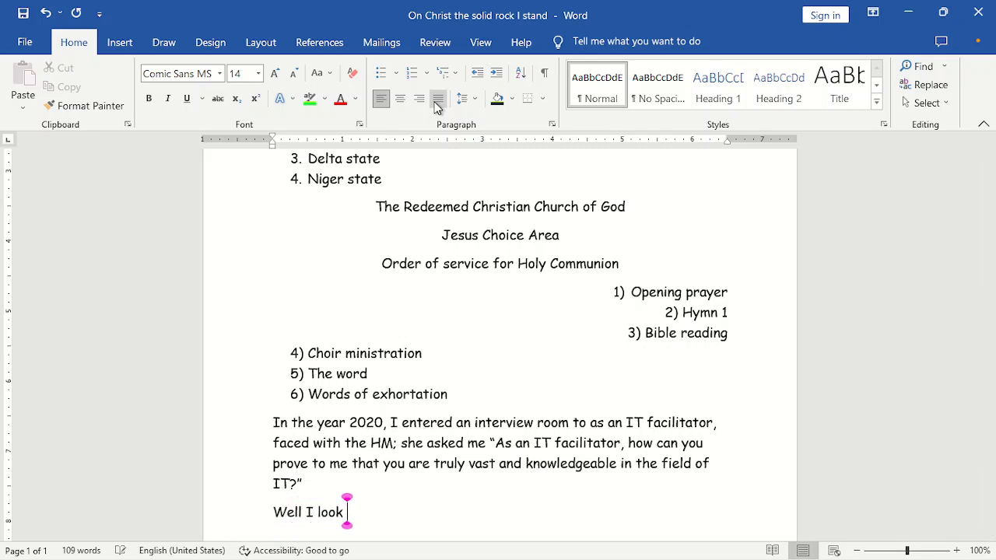
pyautogui.write('ed at her ')
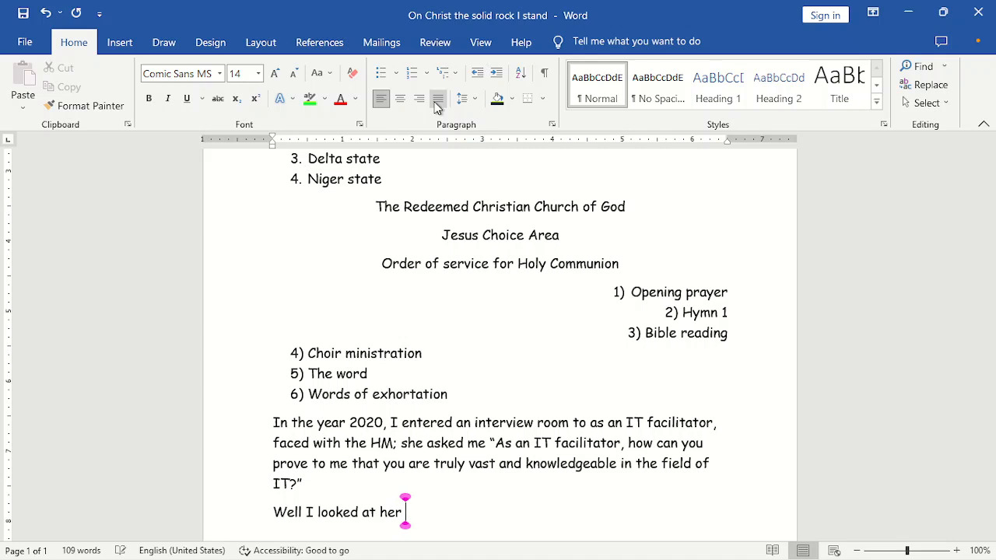
pyautogui.write('and smiled')
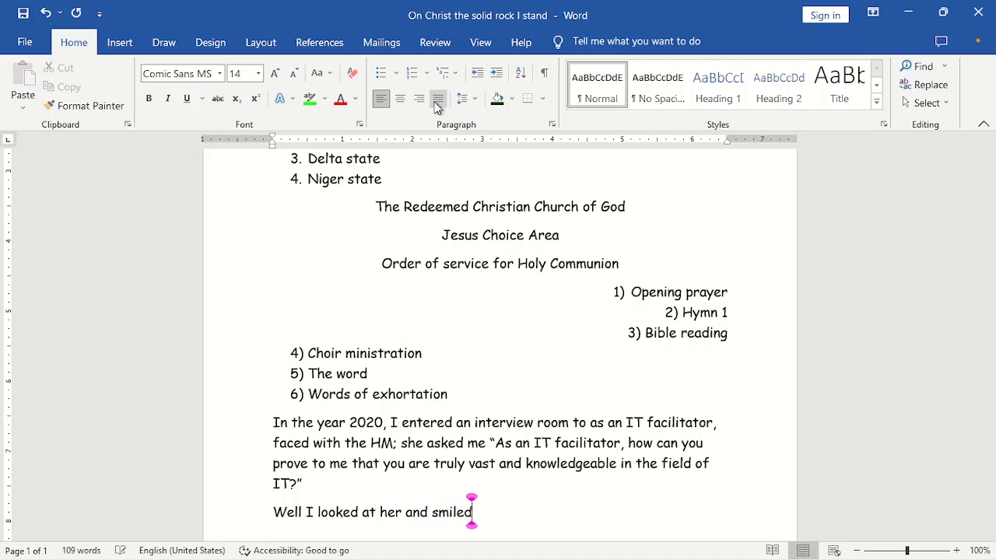
# Step: End that sentence with a period and continue with "I smiled because that is like someone"
pyautogui.write('. I')
pyautogui.write(' smiled')
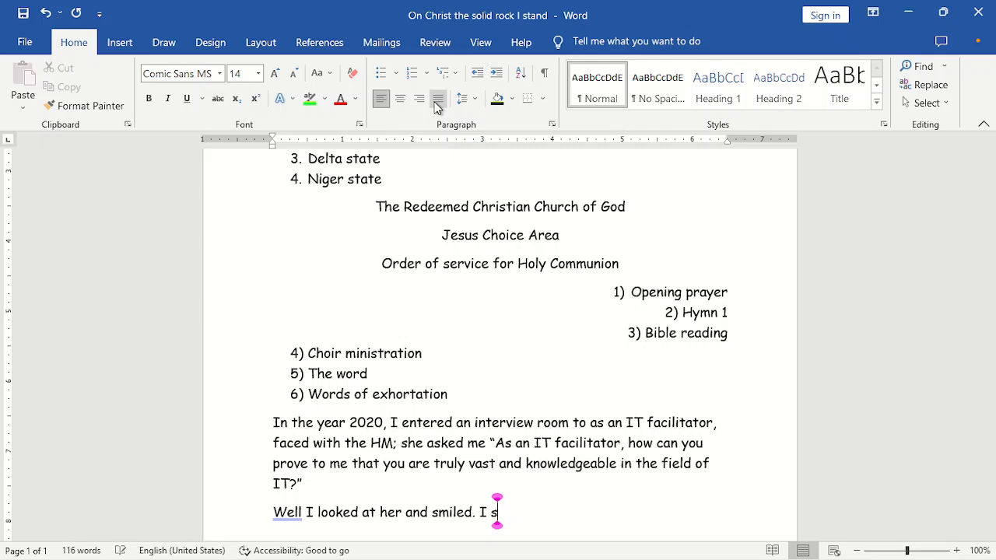
pyautogui.write(' b')
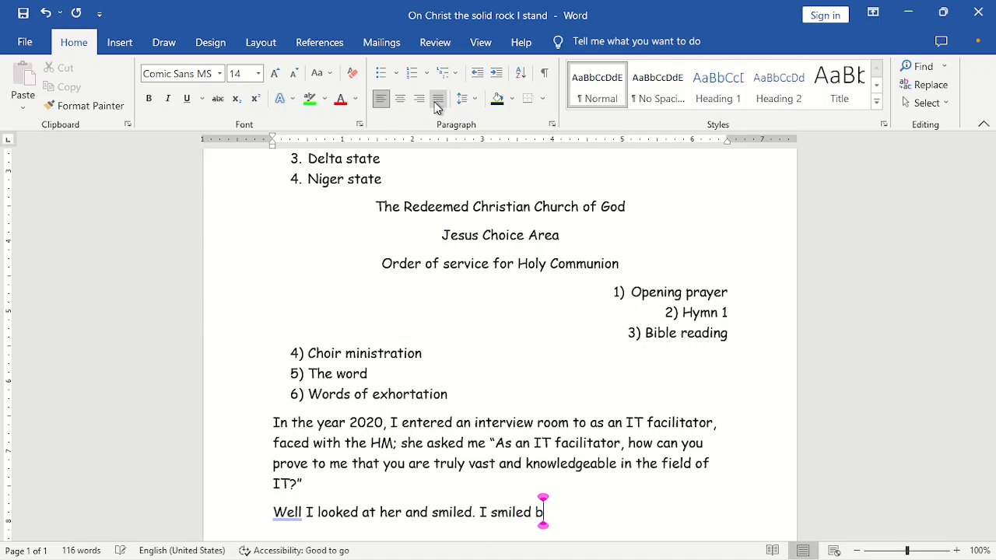
pyautogui.write('ecause that is')
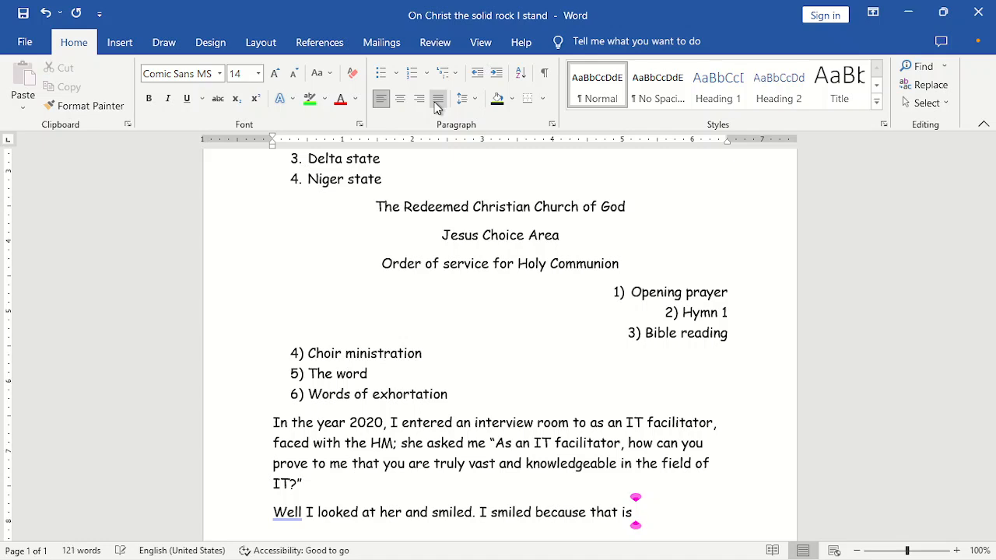
pyautogui.write(' like')
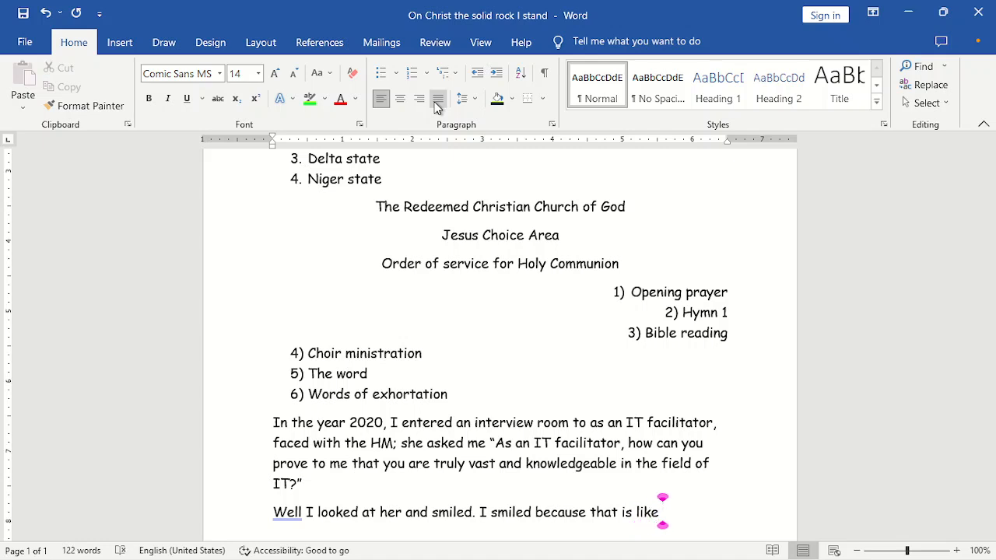
pyautogui.write(' someo')
pyautogui.write('ne')
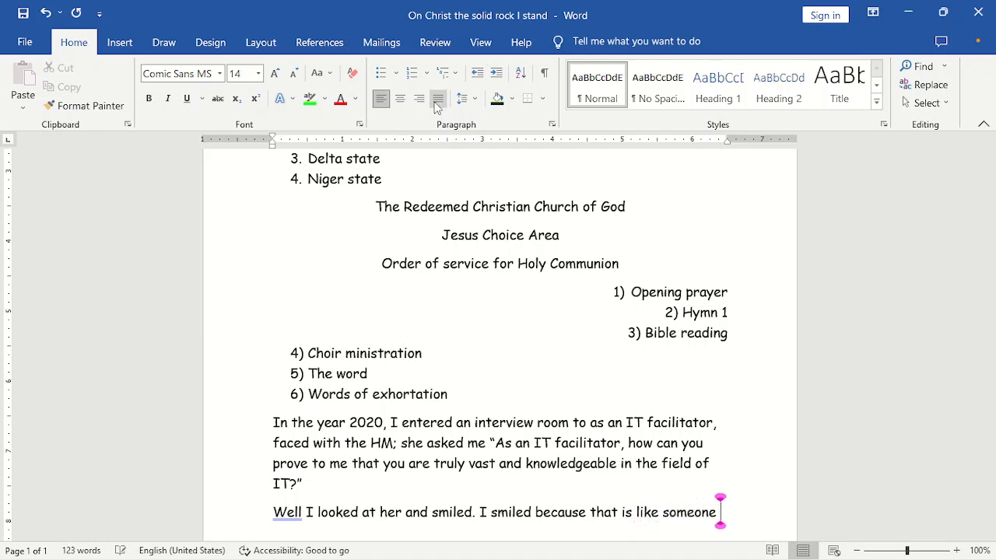
# Step: Extend the sentence with "asking me to prove that I am me"
pyautogui.write(' asking')
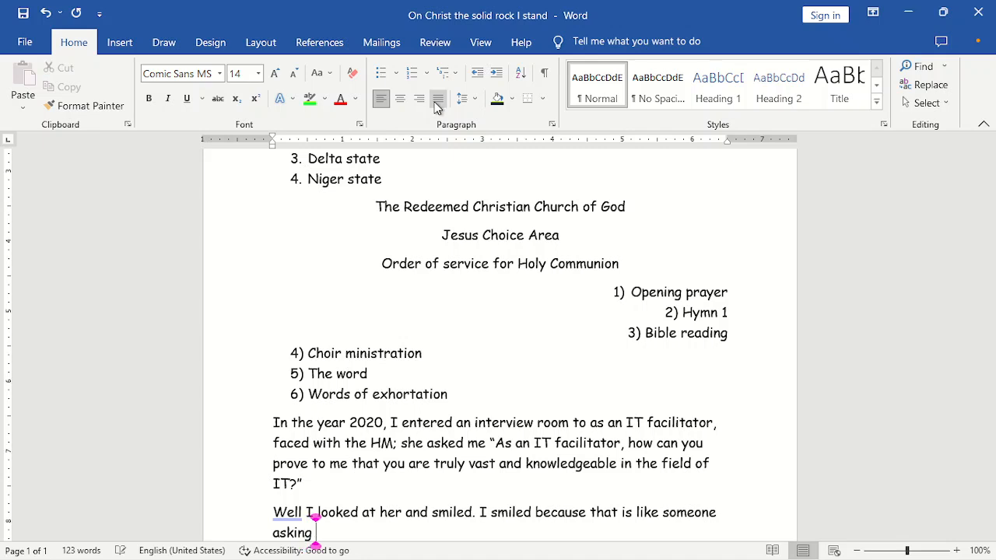
pyautogui.write(' me to prove ')
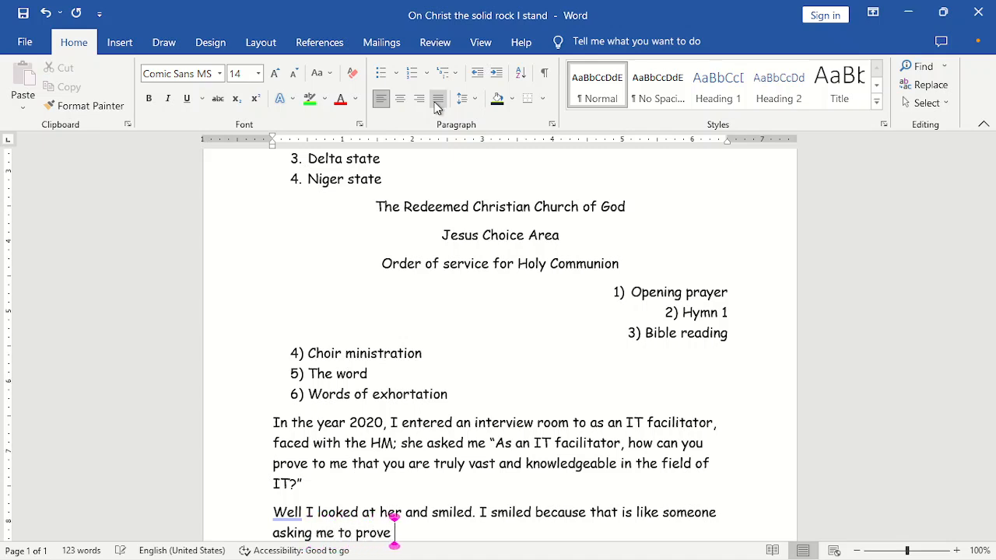
pyautogui.write('that ')
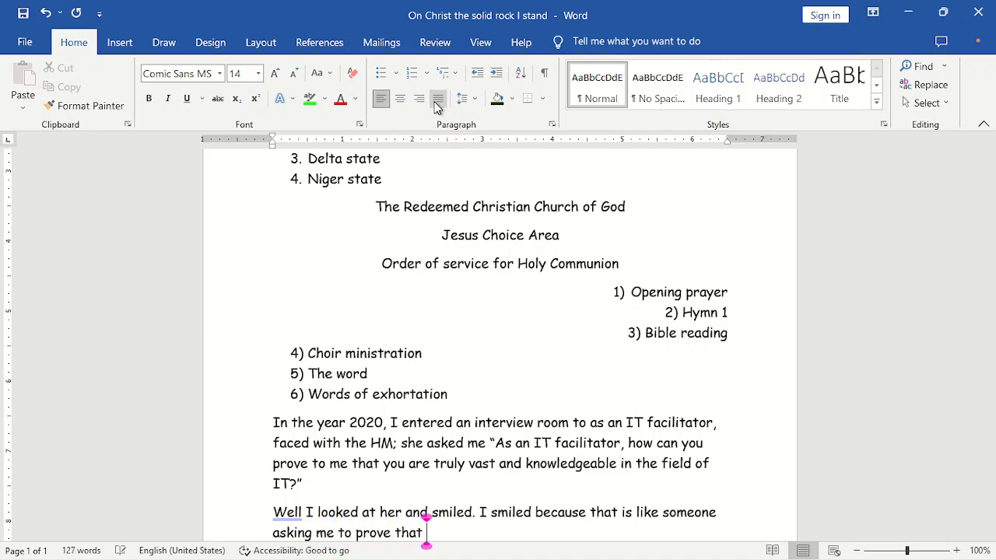
pyautogui.write('I am me')
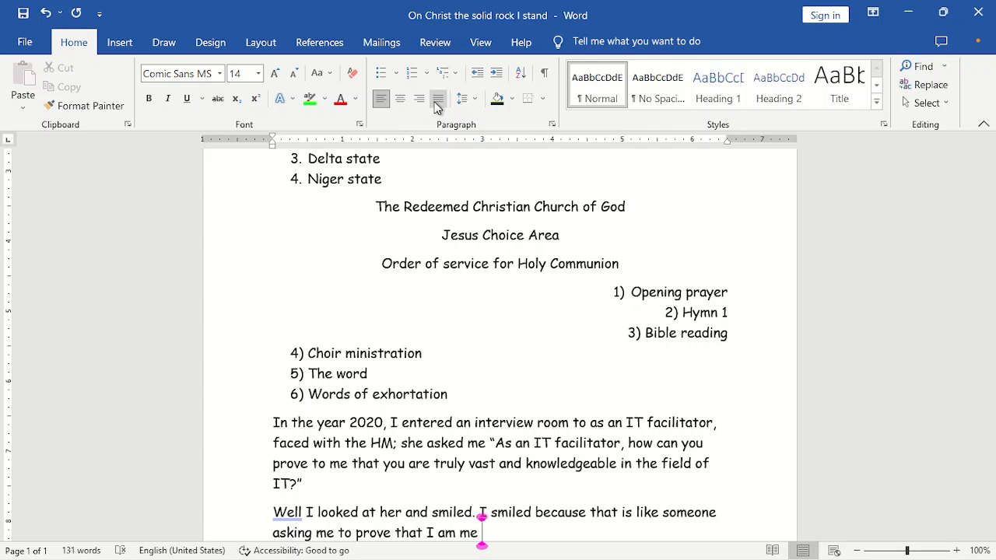
# Step: Finish the sentence with the narrator's name in double quotation marks, placing the period inside the closing quote
pyautogui.write(' "s')
pyautogui.press('BackSpace')
pyautogui.write('Sa')
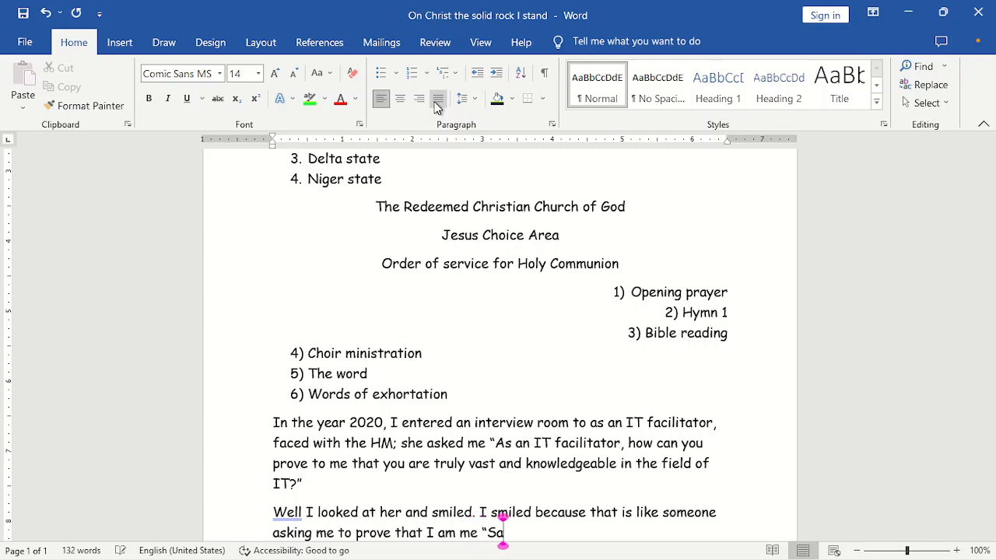
pyautogui.write('kawaka:')
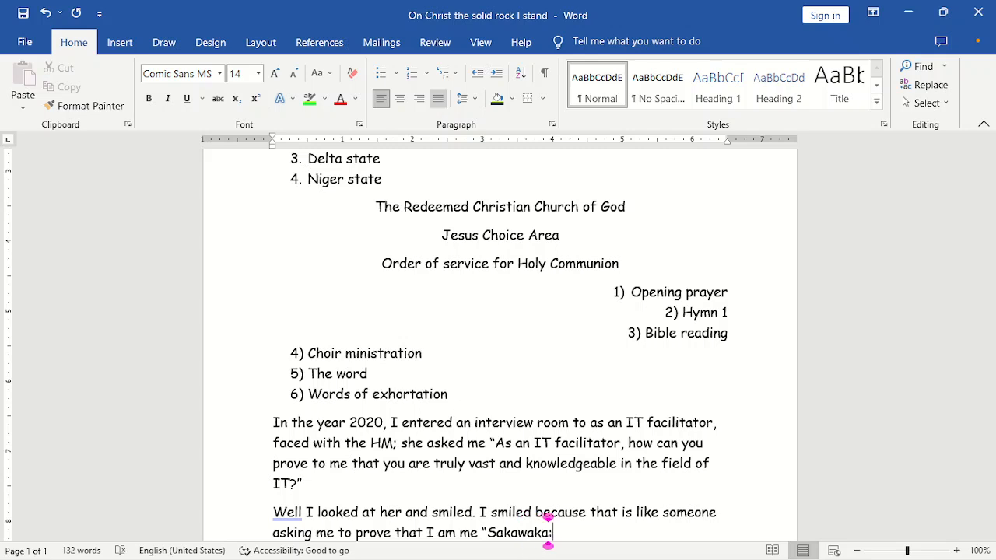
pyautogui.press('BackSpace')
pyautogui.write('”.')
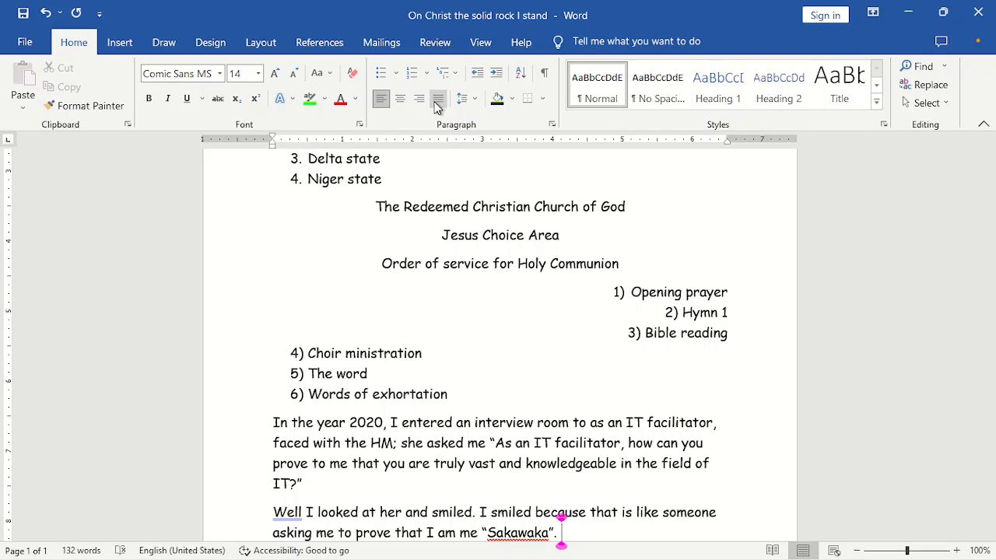
pyautogui.press('BackSpace')
pyautogui.press('BackSpace')
pyautogui.write('.')
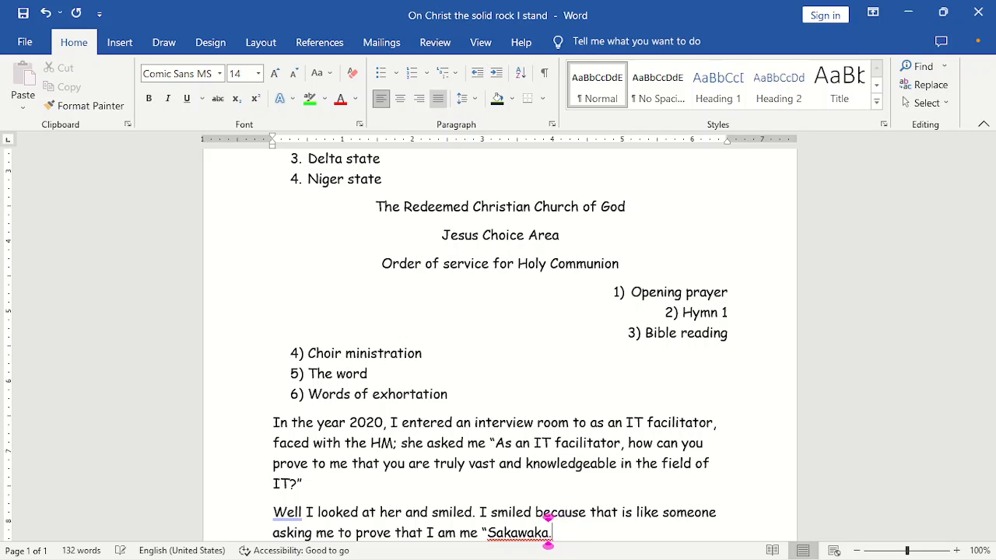
pyautogui.write('”')
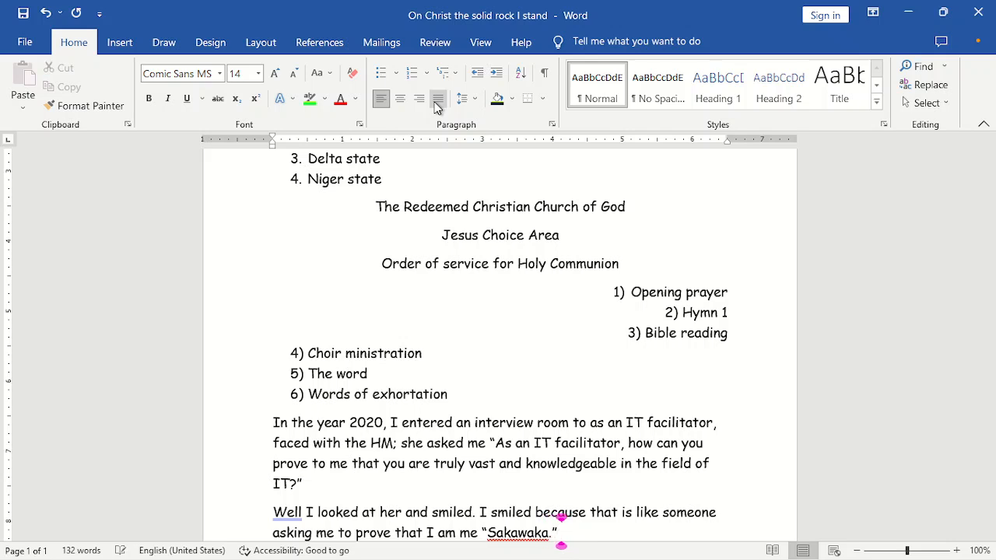
# Step: Continue the second story paragraph with "So I looked her straight in the eyes and told her that"
pyautogui.write(' So I loo')
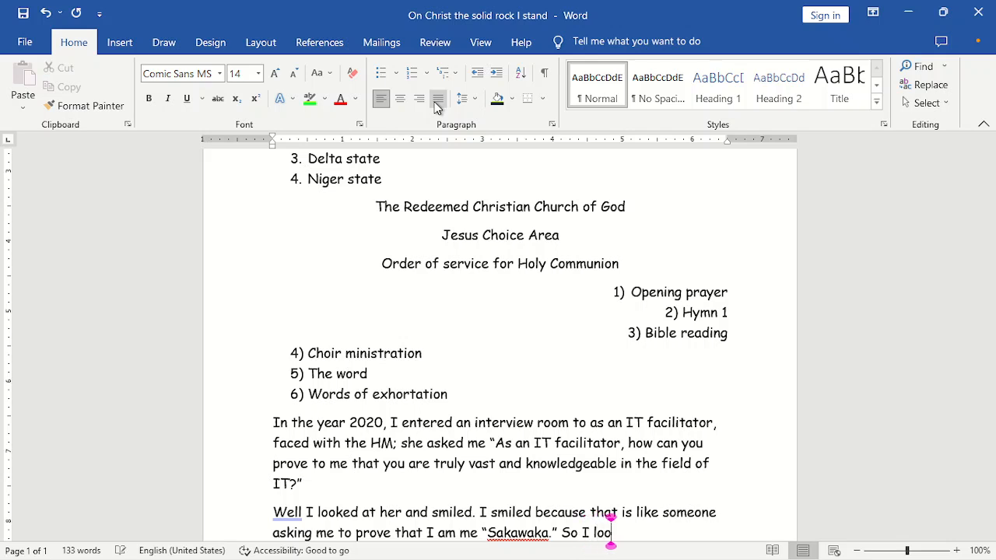
pyautogui.write('ked her')
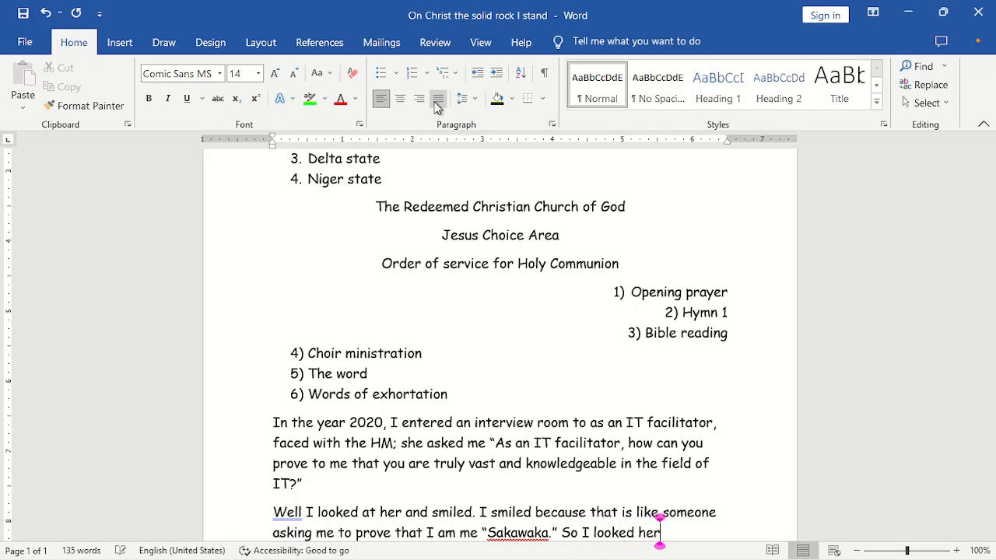
pyautogui.write(' straig')
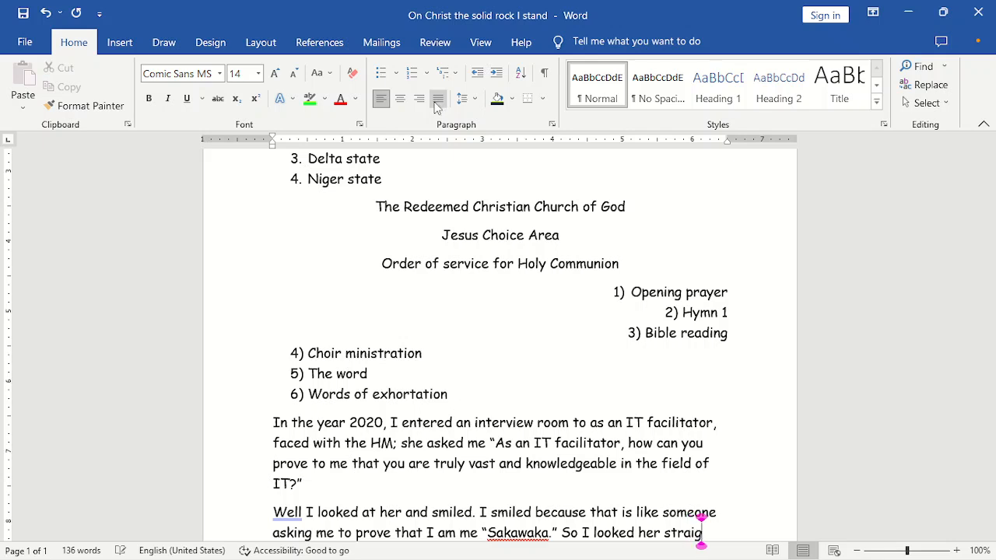
pyautogui.write('ht in the ')
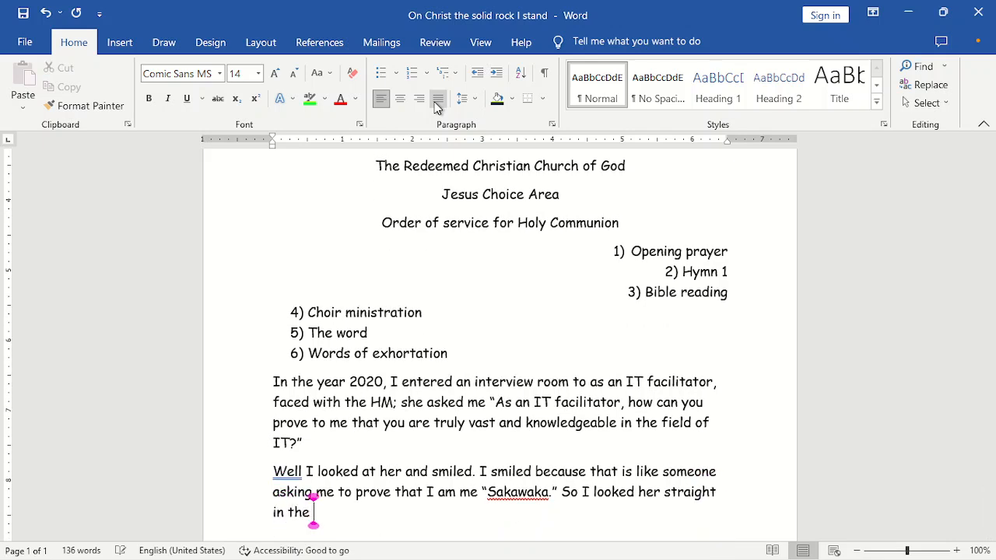
pyautogui.write('eyes an')
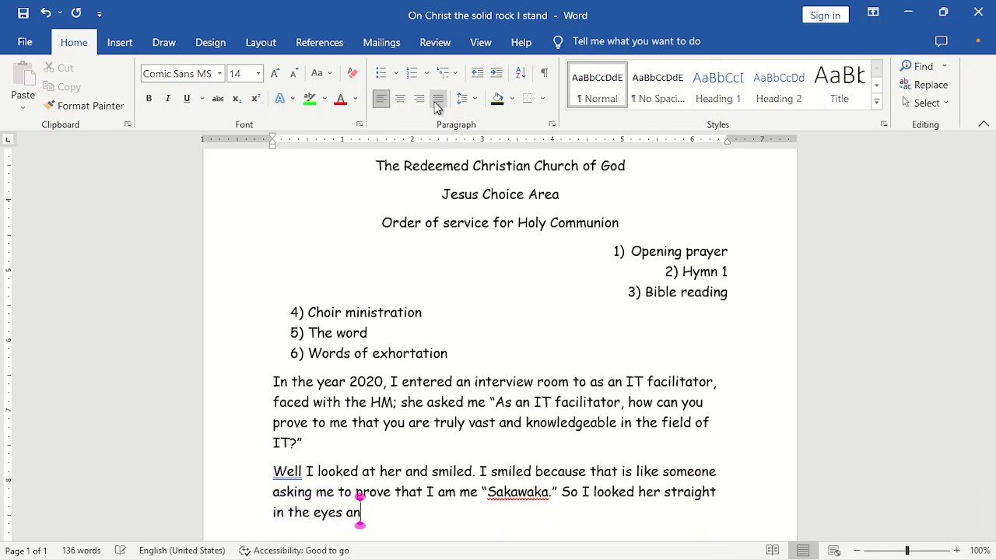
pyautogui.write('d told')
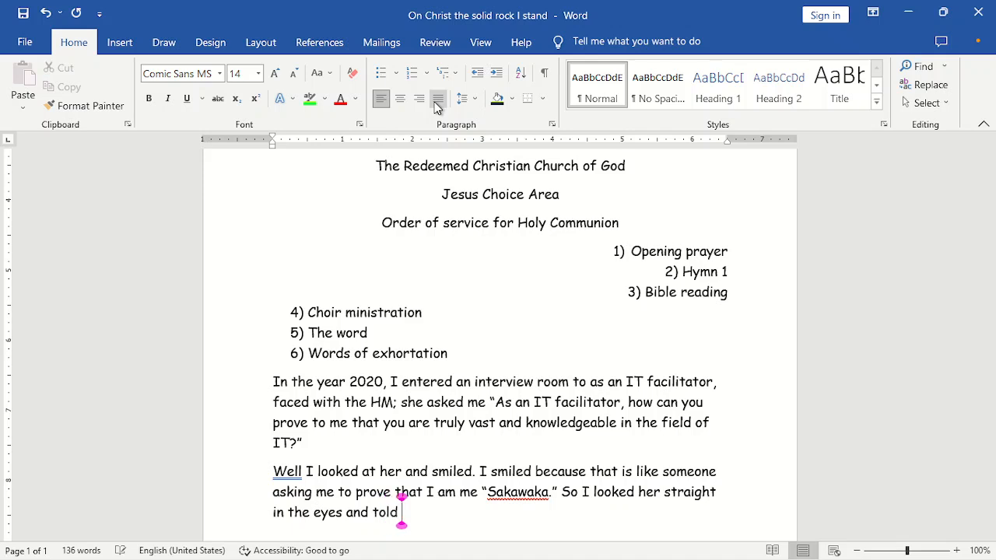
pyautogui.write(' her that')
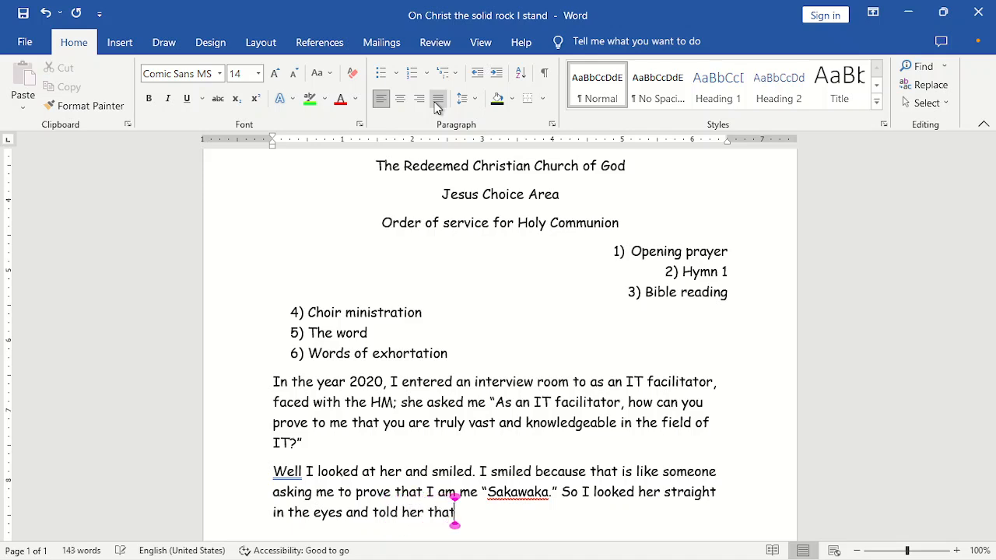
# Step: Extend the sentence with "I will convince of my knowledge and"
pyautogui.write(' I will')
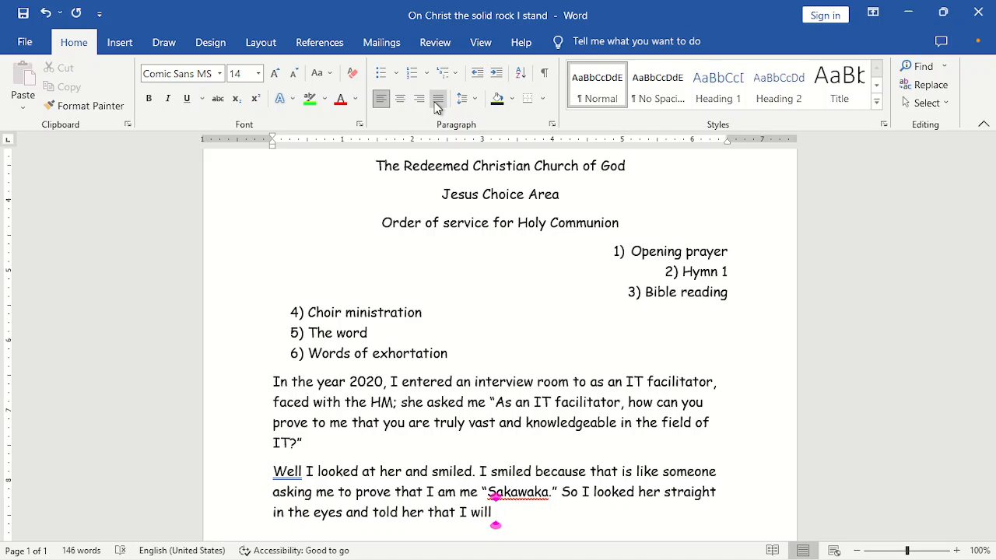
pyautogui.write(' convic')
pyautogui.press('BackSpace')
pyautogui.write('n')
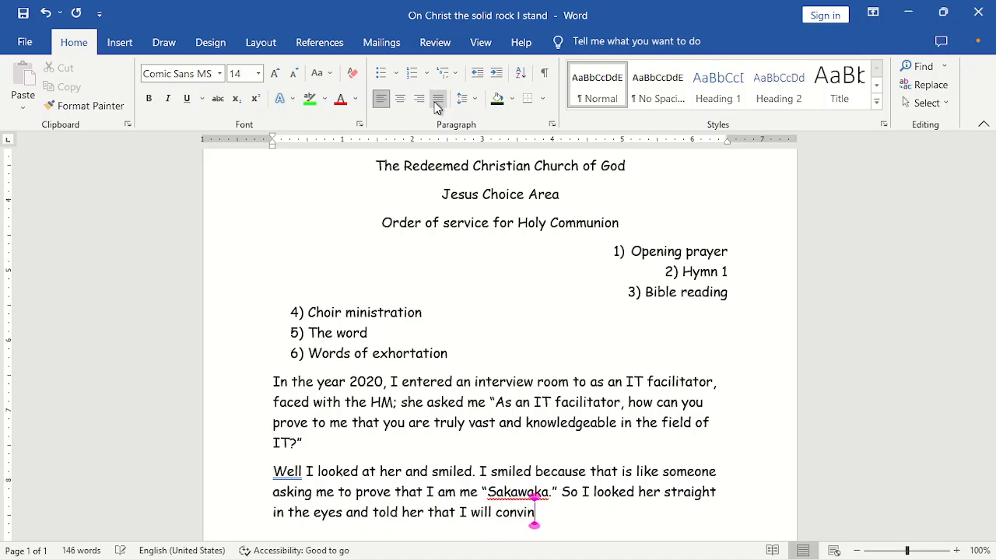
pyautogui.write('ce of my')
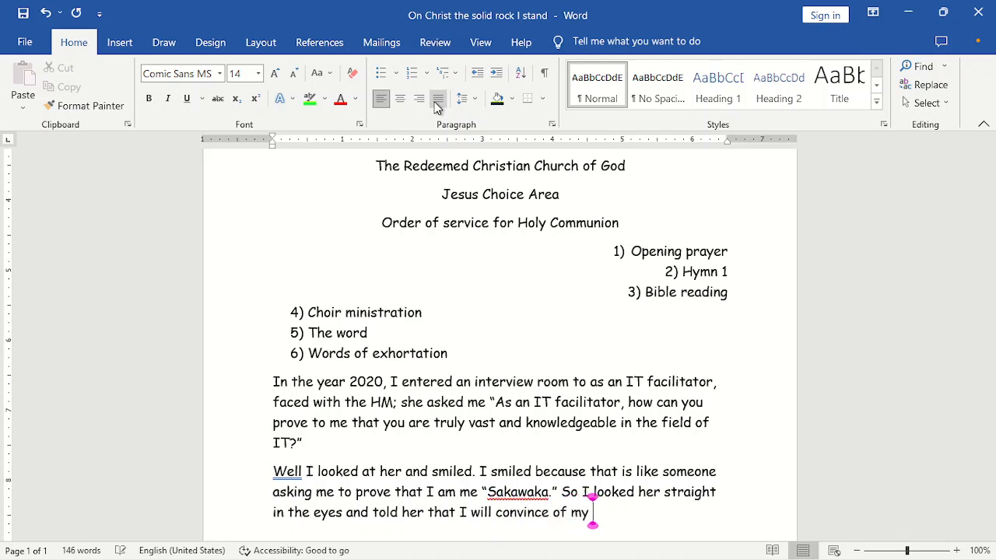
pyautogui.write(' knowledge')
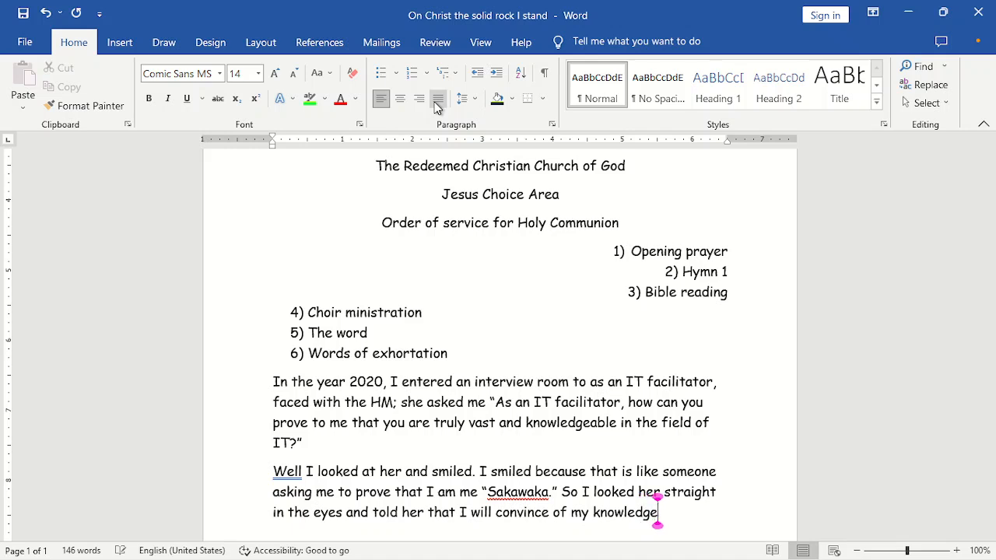
pyautogui.write(' and')
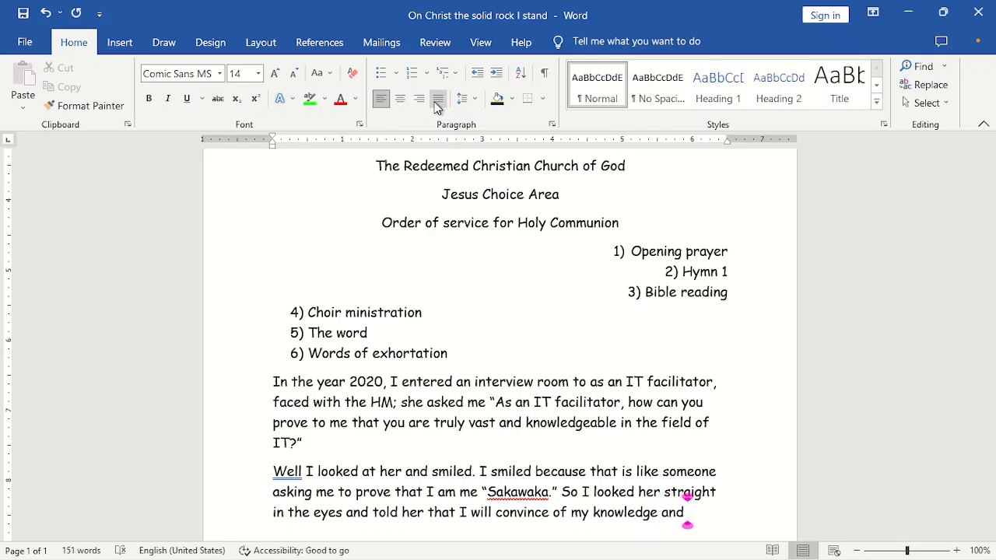
# Step: Finish the sentence with "she will be sure of it without me touching the computer."
pyautogui.write(' she wil')
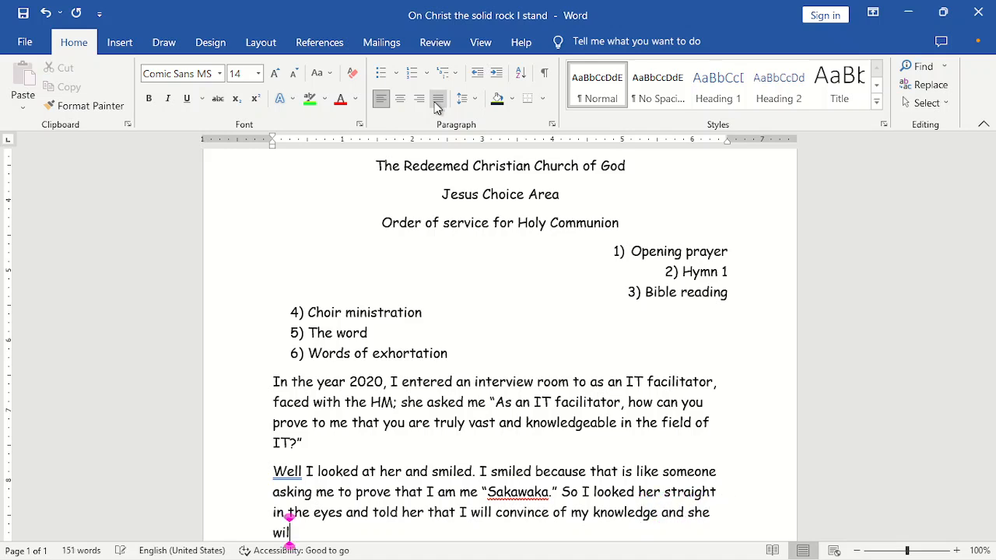
pyautogui.write('l be sure')
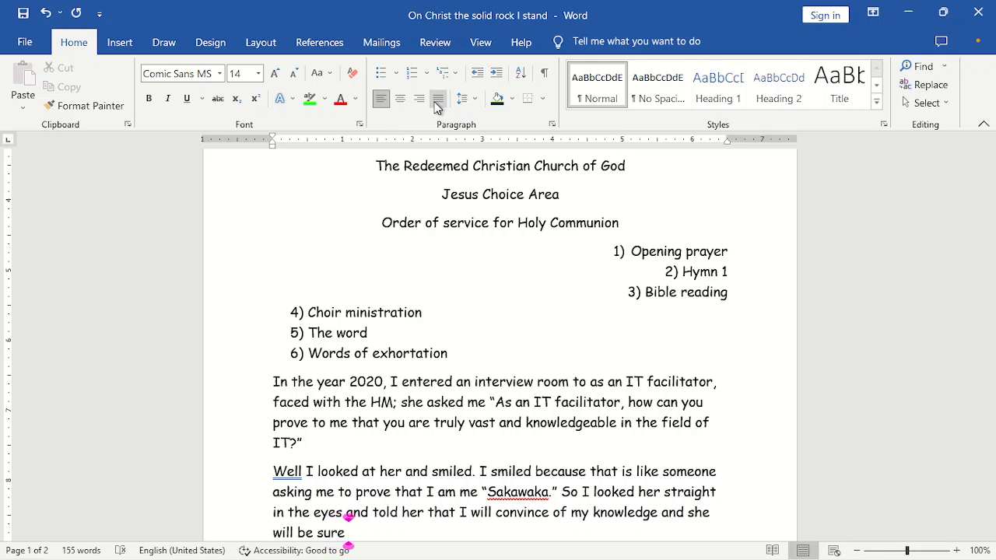
pyautogui.write(' of it ')
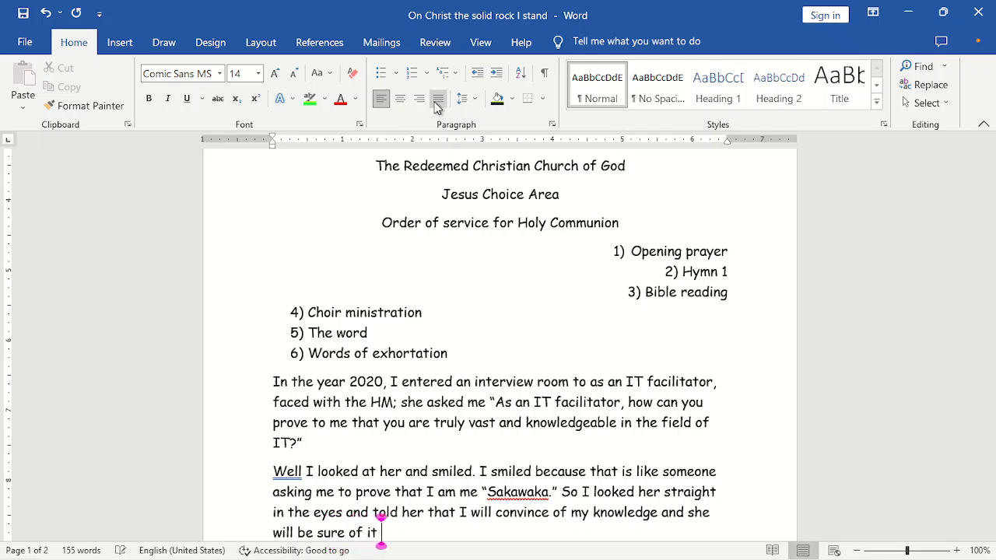
pyautogui.write('without me e')
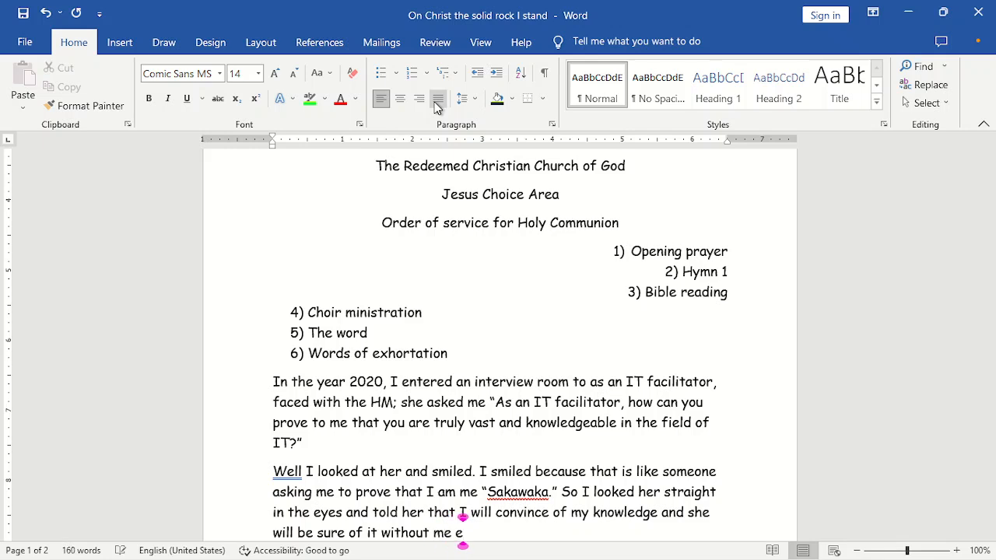
pyautogui.press('BackSpace')
pyautogui.write('touc')
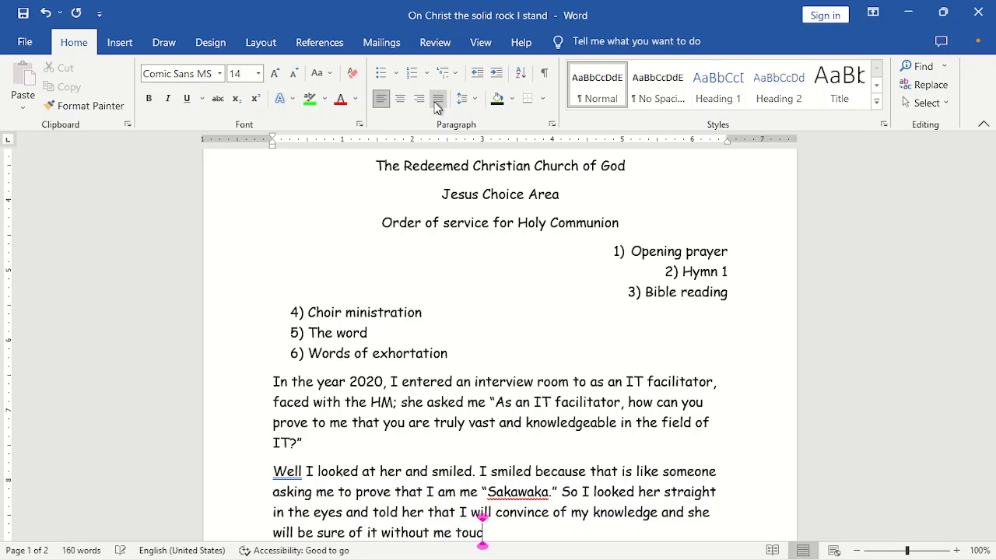
pyautogui.write('h in')
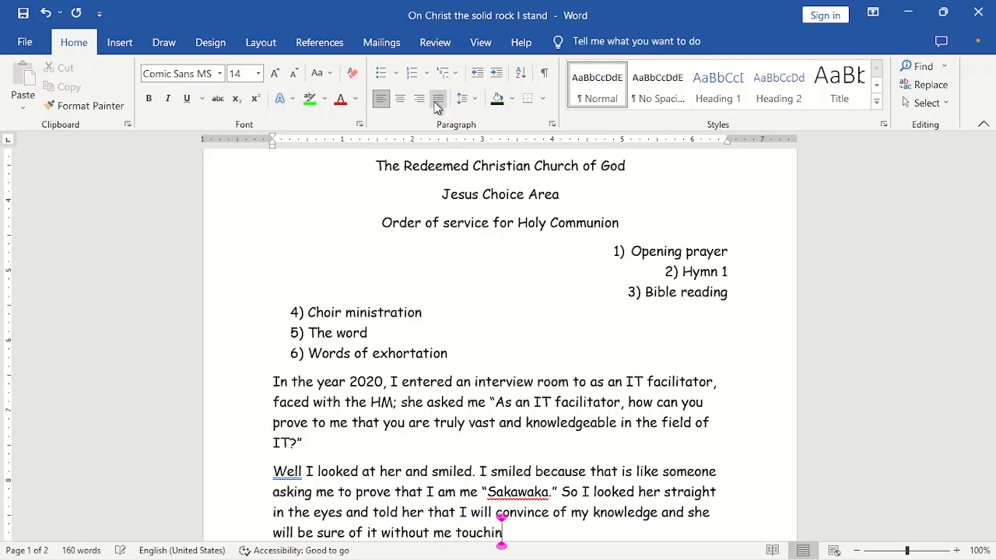
pyautogui.write('g the compute')
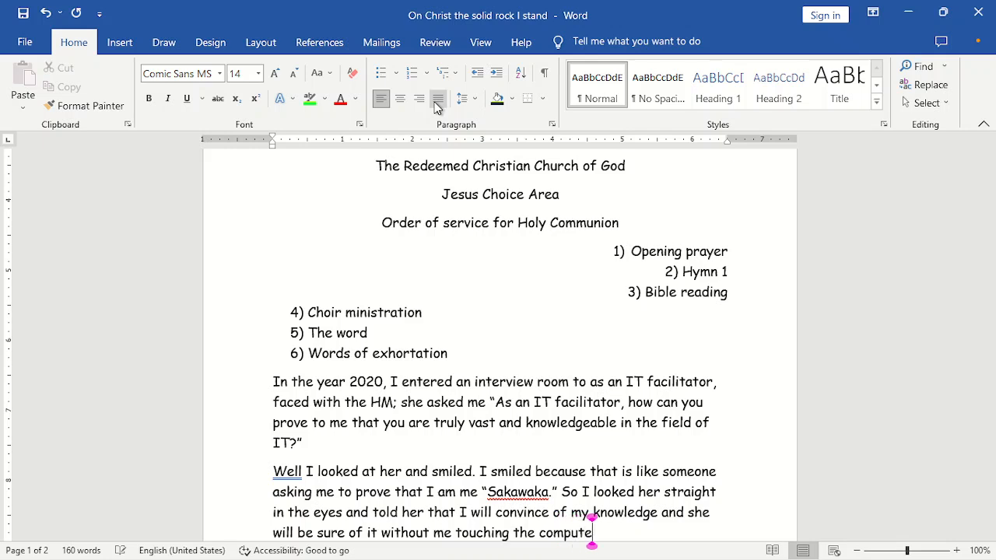
pyautogui.write('r.')
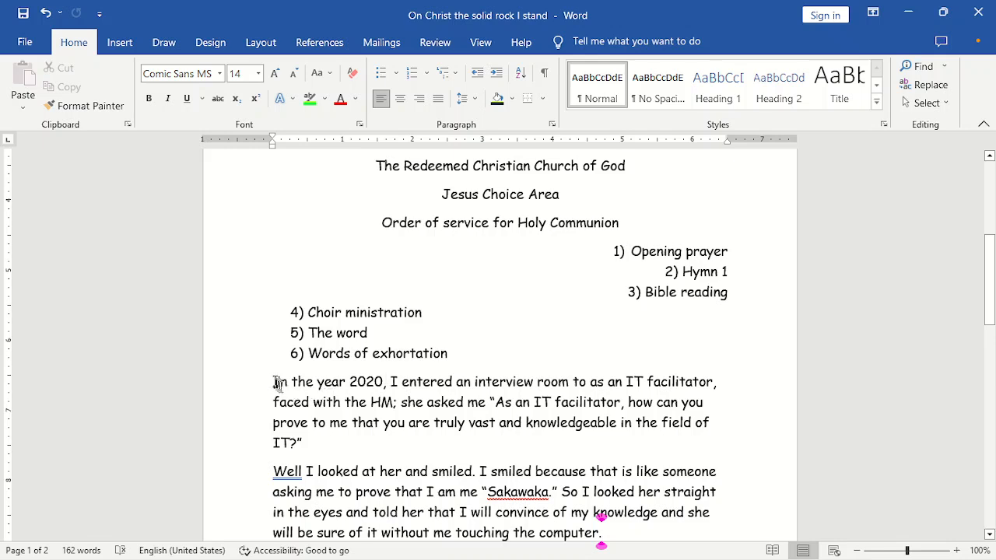
# Step: Justify both interview-story paragraphs, switching to left alignment once for comparison before reapplying justified alignment
pyautogui.moveTo(277, 383); pyautogui.dragTo(625, 473)
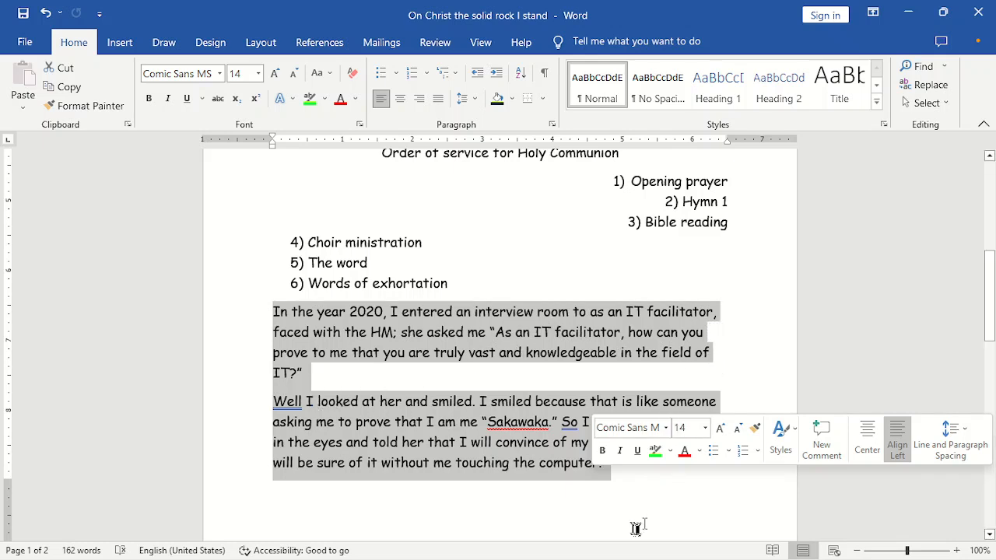
pyautogui.click(600, 464)
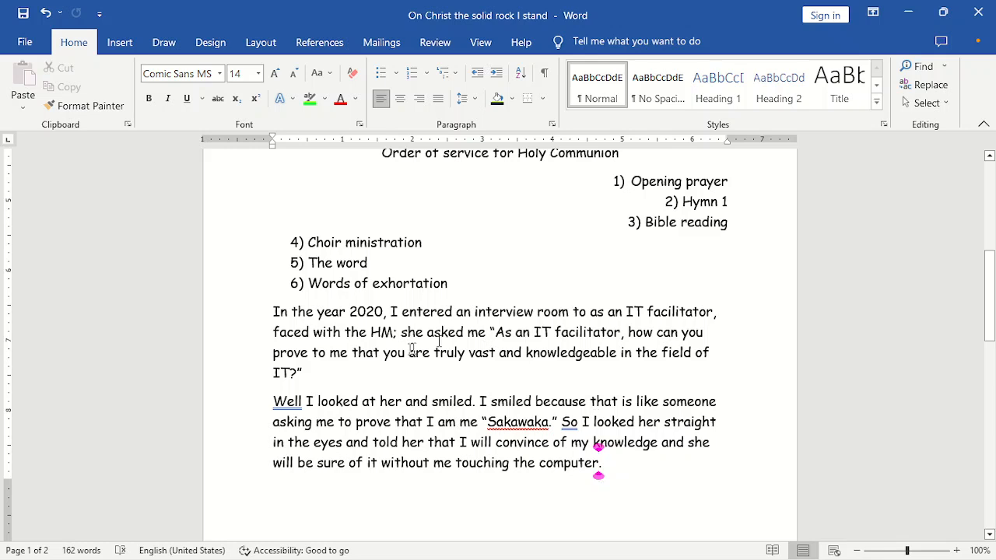
pyautogui.moveTo(274, 312); pyautogui.dragTo(618, 503)
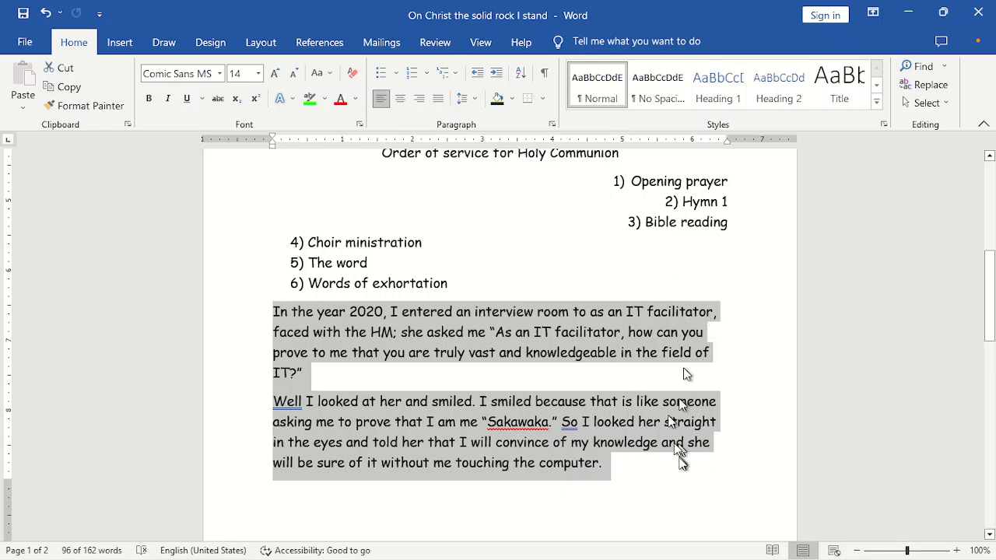
pyautogui.click(439, 100)
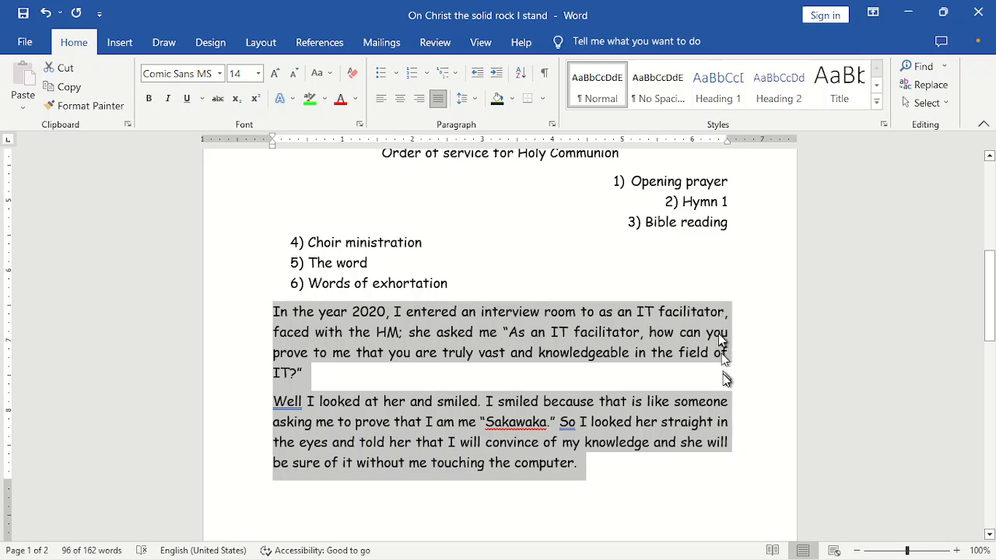
pyautogui.click(380, 100)
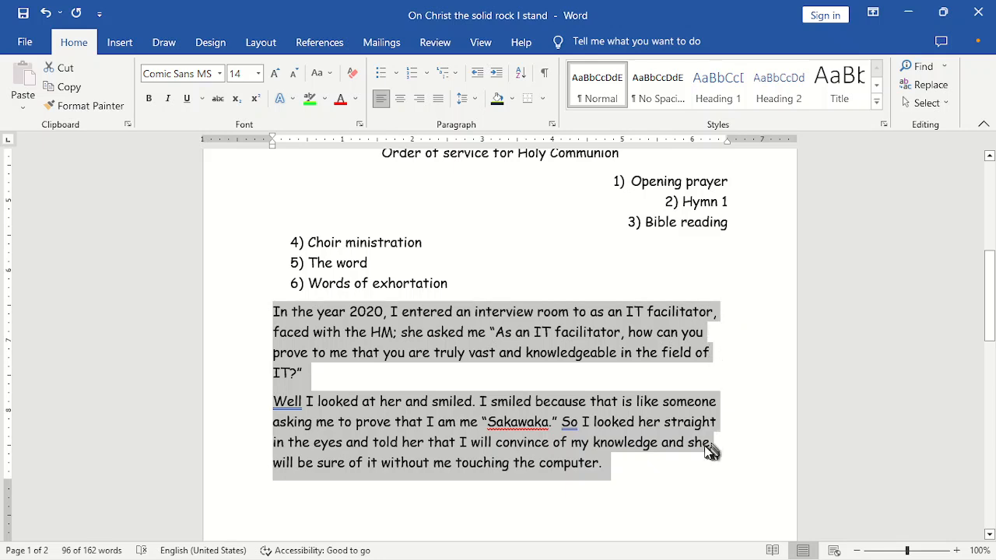
pyautogui.click(439, 99)
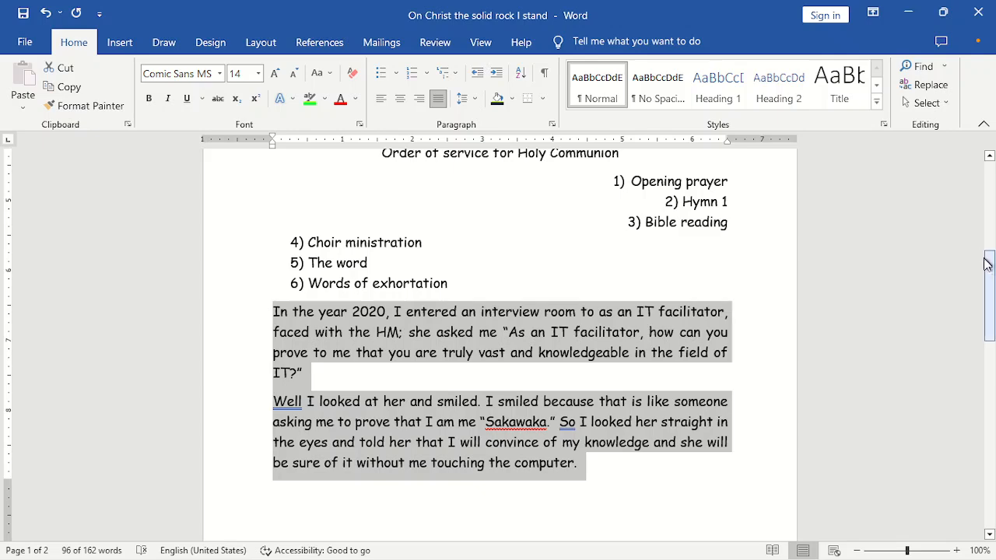
# Step: Set the line spacing of the two justified interview-story paragraphs to 1.0
pyautogui.moveTo(990, 270)
pyautogui.mouseDown()
pyautogui.moveTo(991, 180)
pyautogui.moveTo(991, 255)
pyautogui.mouseUp()
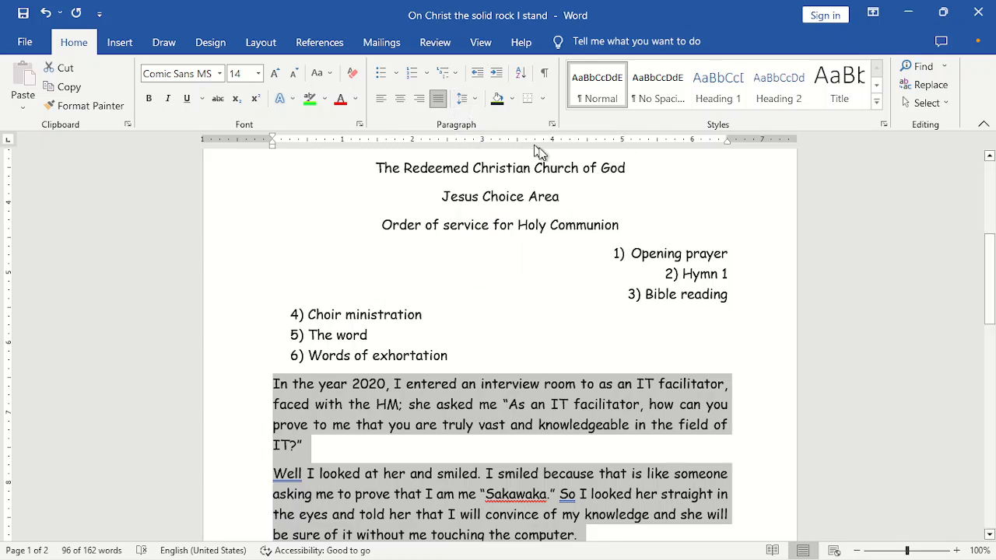
pyautogui.click(475, 101)
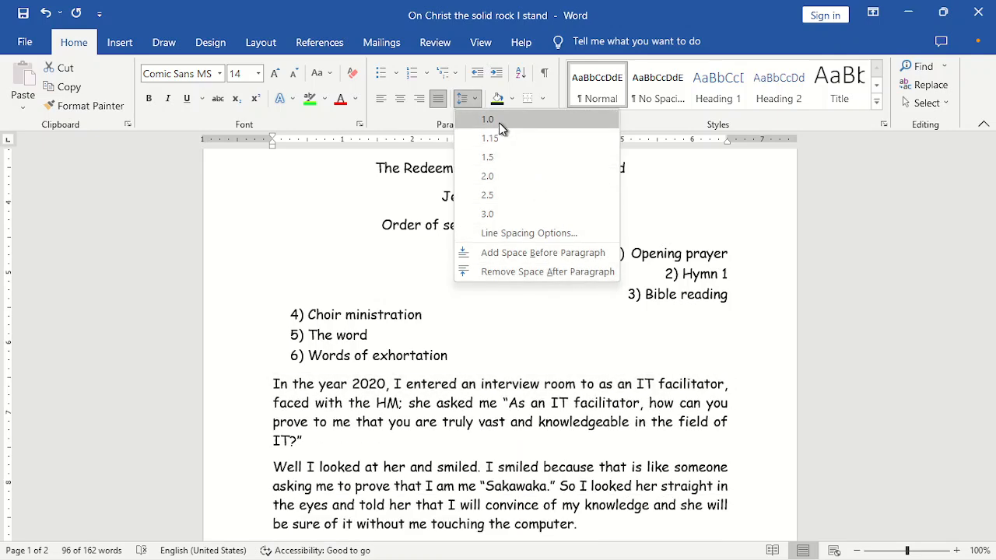
pyautogui.click(494, 122)
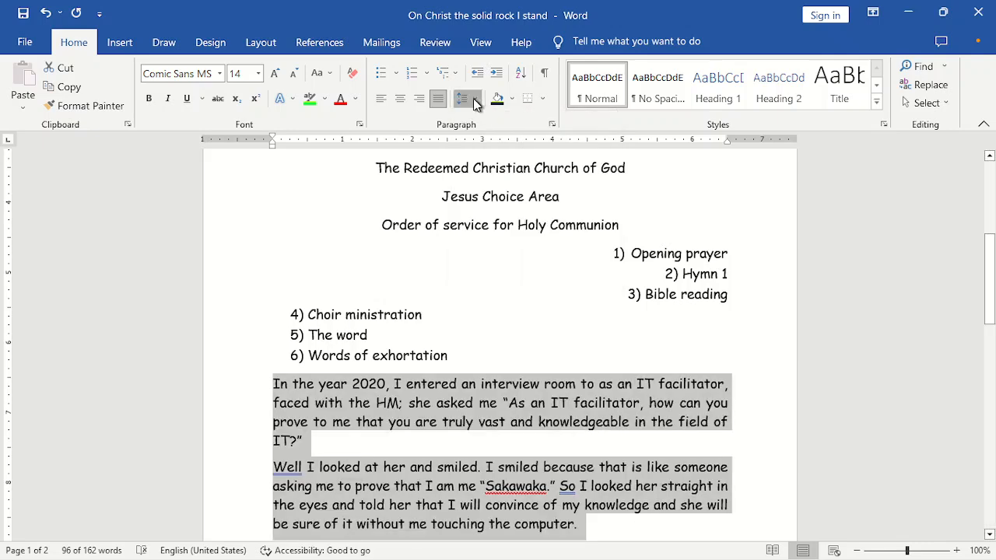
pyautogui.click(475, 101)
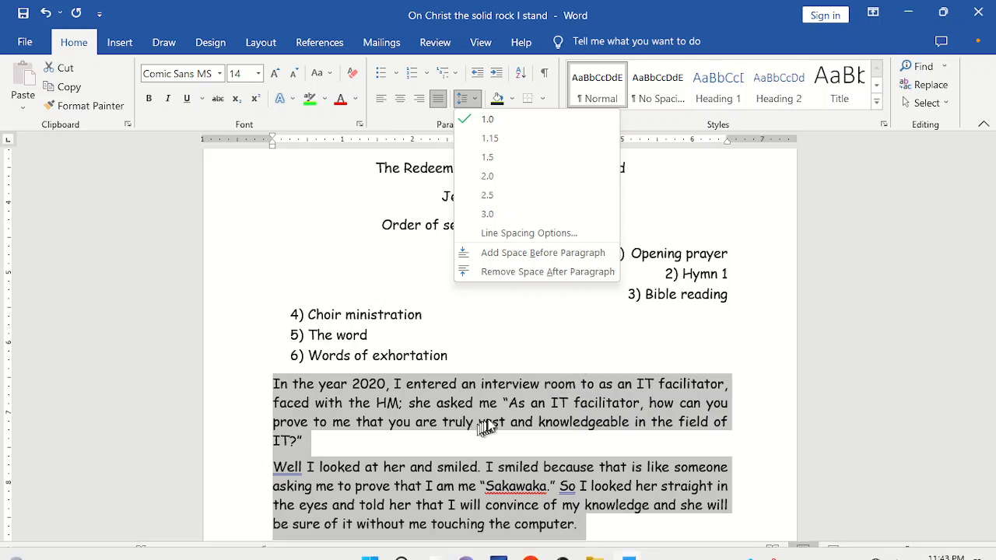
pyautogui.click(503, 388)
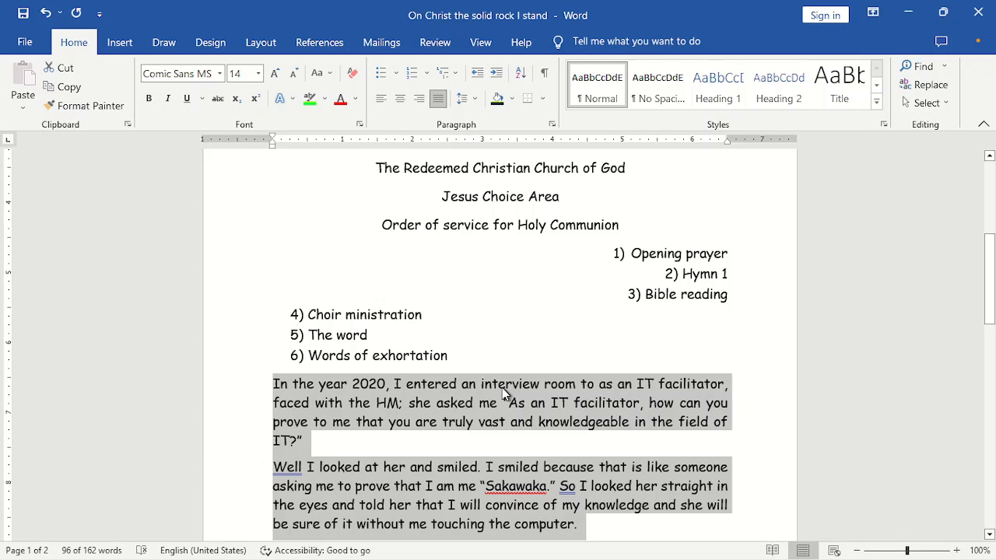
pyautogui.click(503, 385)
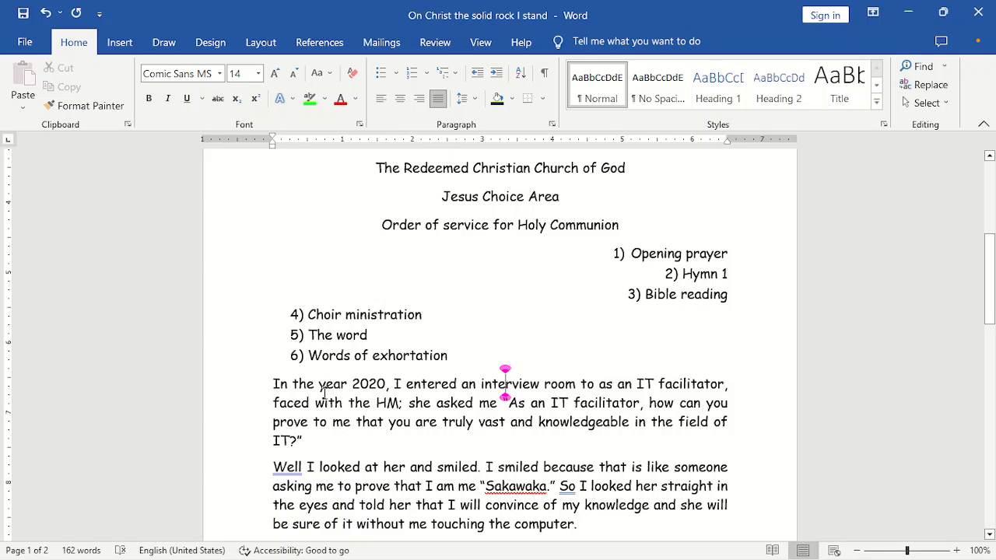
pyautogui.click(274, 401)
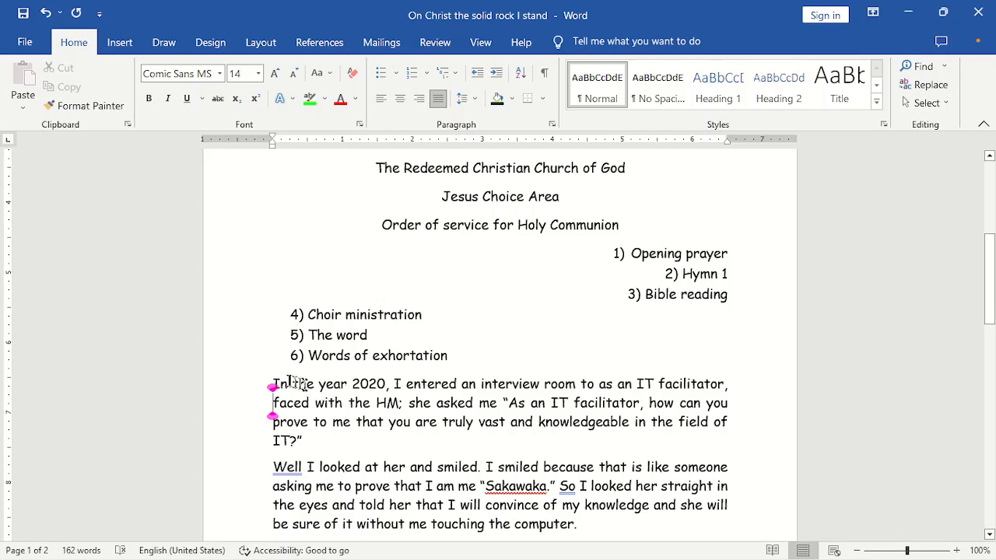
# Step: Try line spacings of 3.0 and 2.0 on both interview-story paragraphs before returning them to 1.0
pyautogui.moveTo(274, 385); pyautogui.dragTo(588, 532)
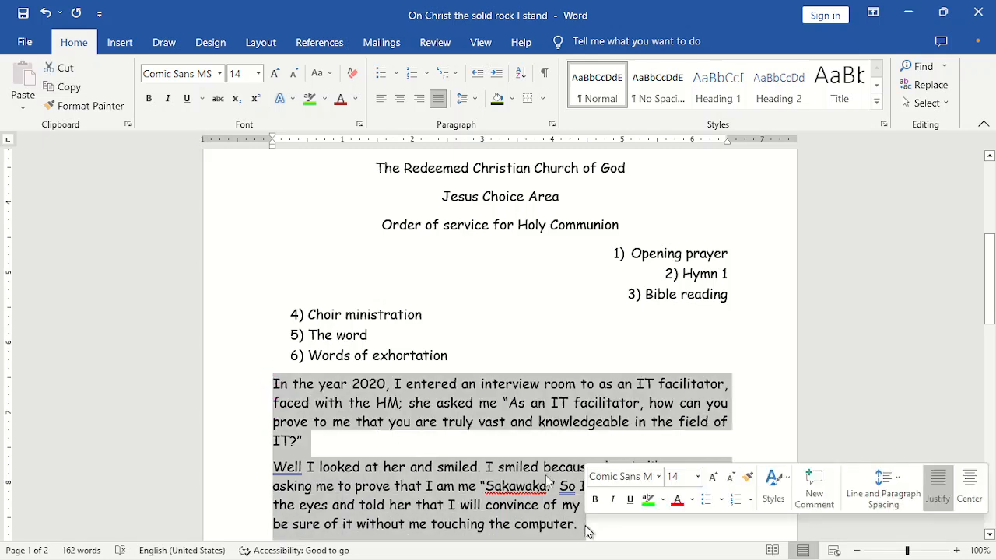
pyautogui.click(462, 99)
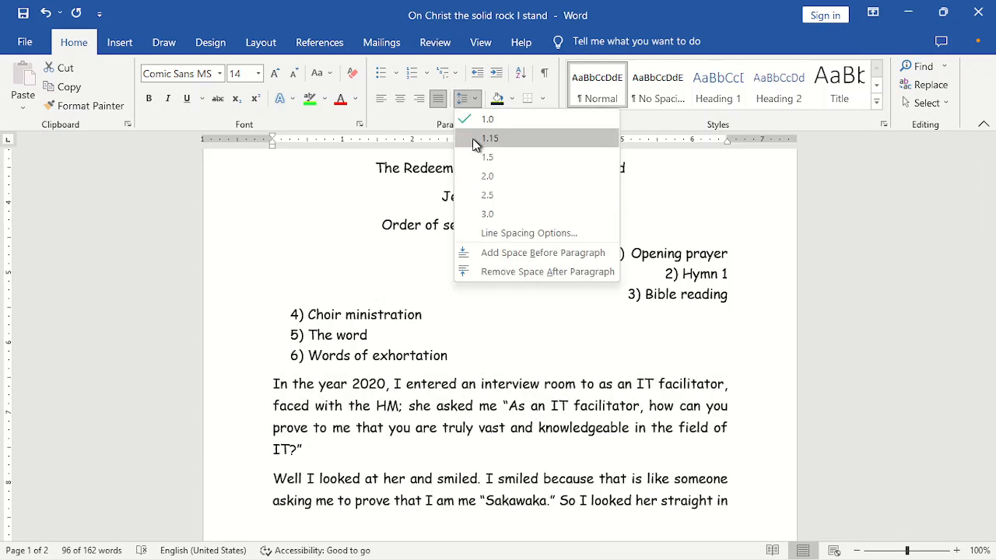
pyautogui.click(486, 214)
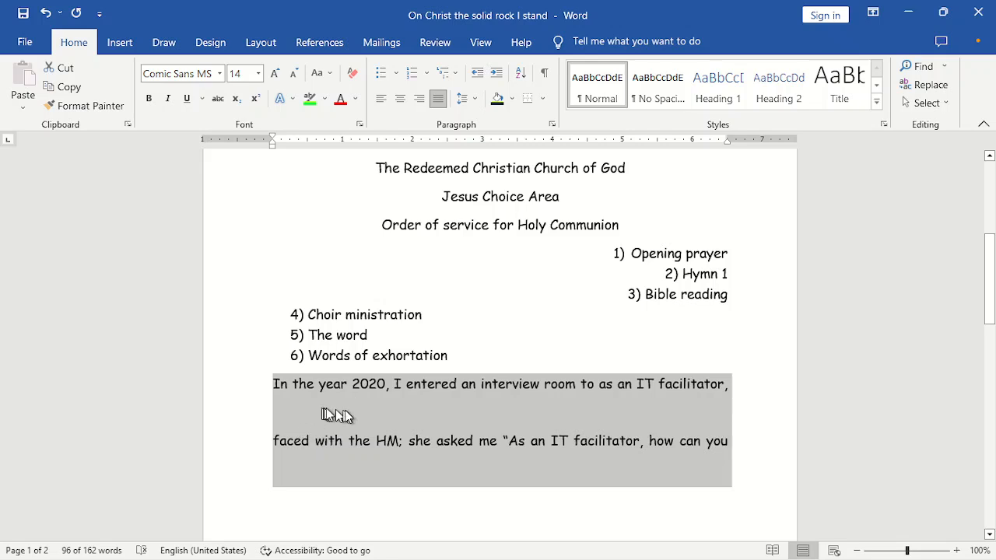
pyautogui.click(470, 103)
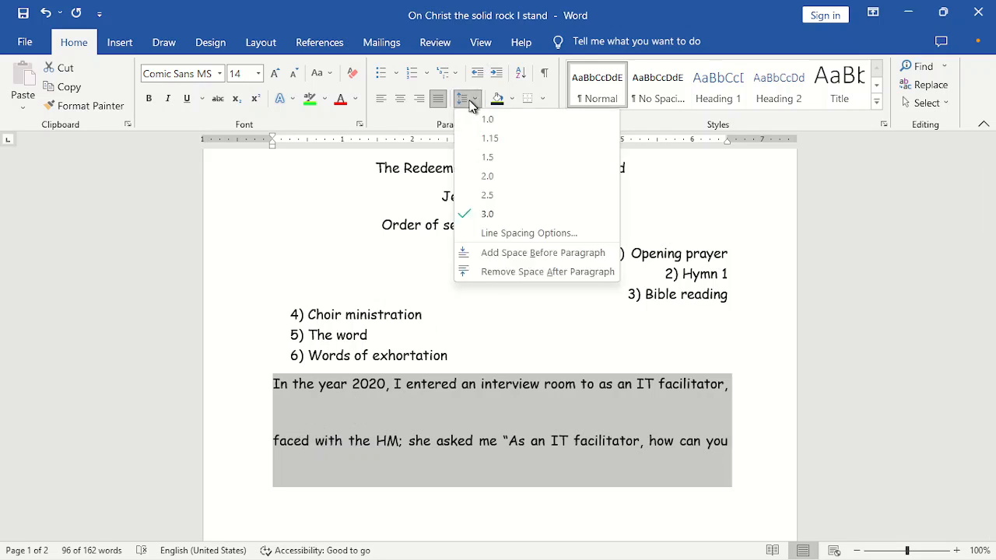
pyautogui.click(484, 178)
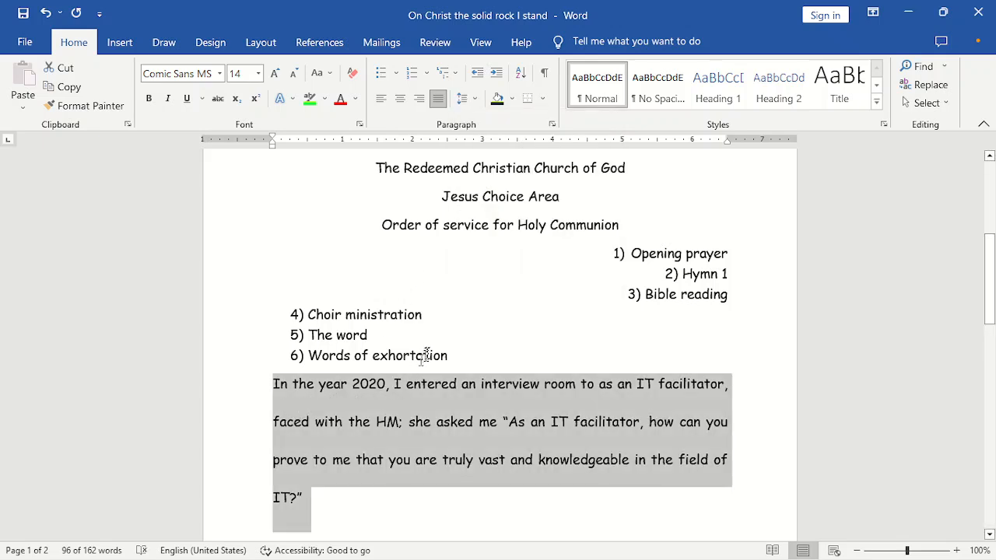
pyautogui.click(470, 99)
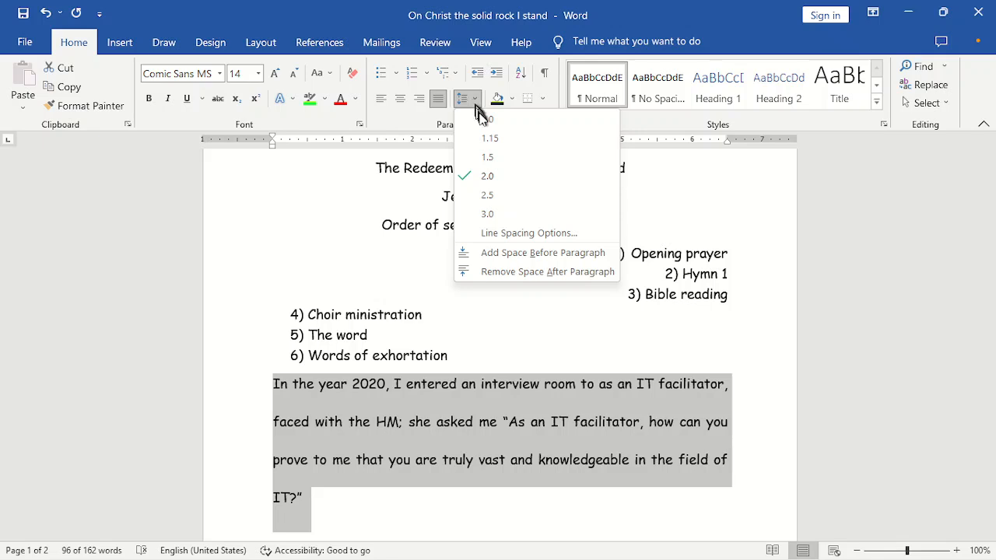
pyautogui.click(487, 119)
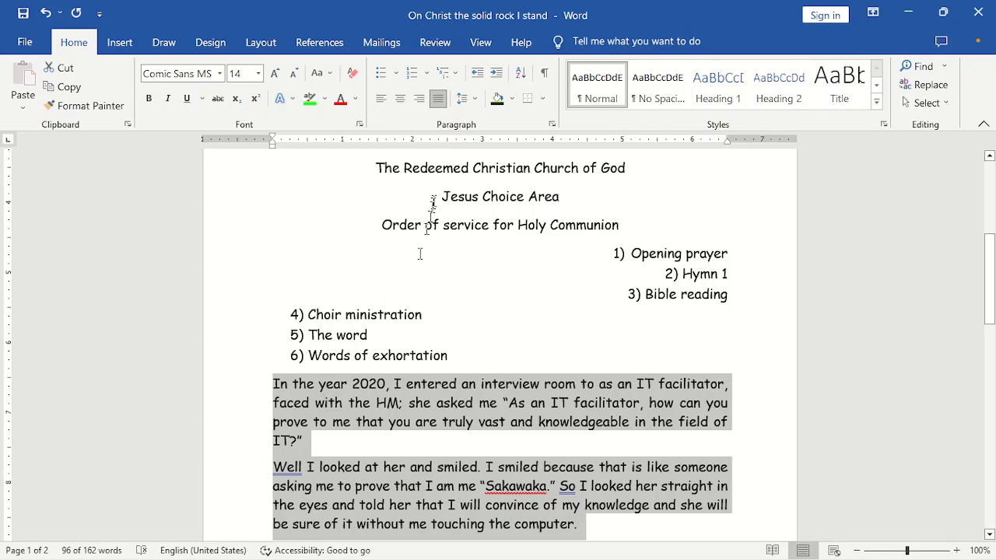
# Step: Add space before both interview-story paragraphs and remove that space again
pyautogui.click(476, 103)
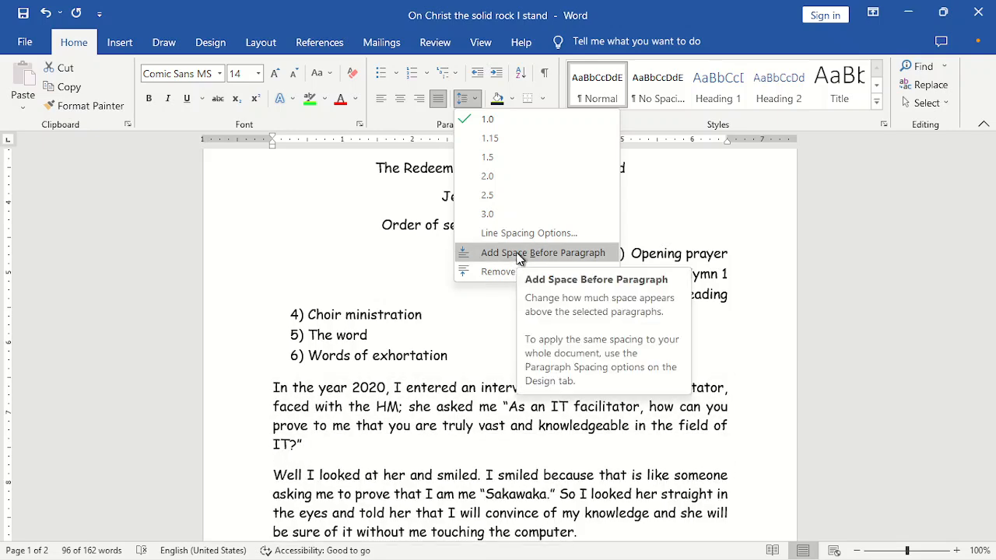
pyautogui.click(518, 253)
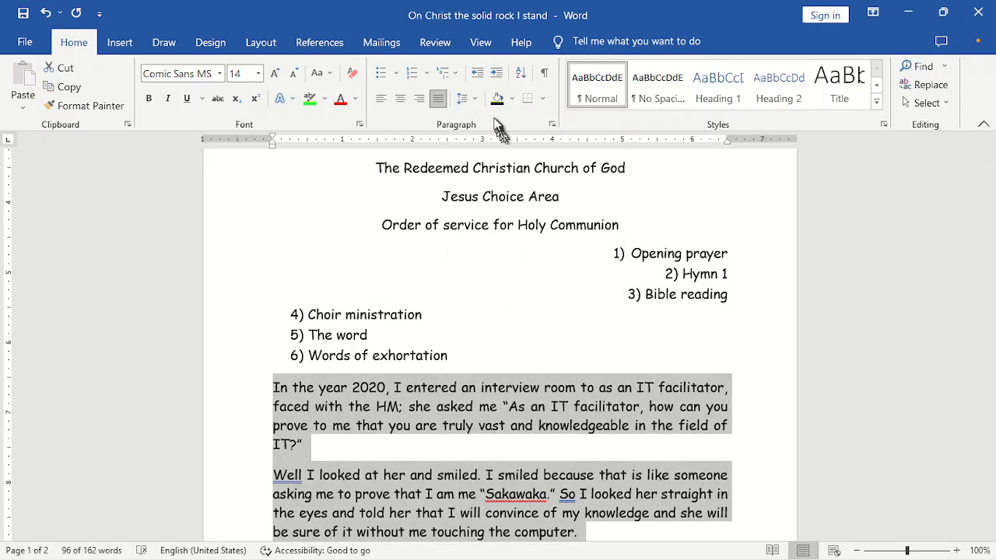
pyautogui.click(465, 98)
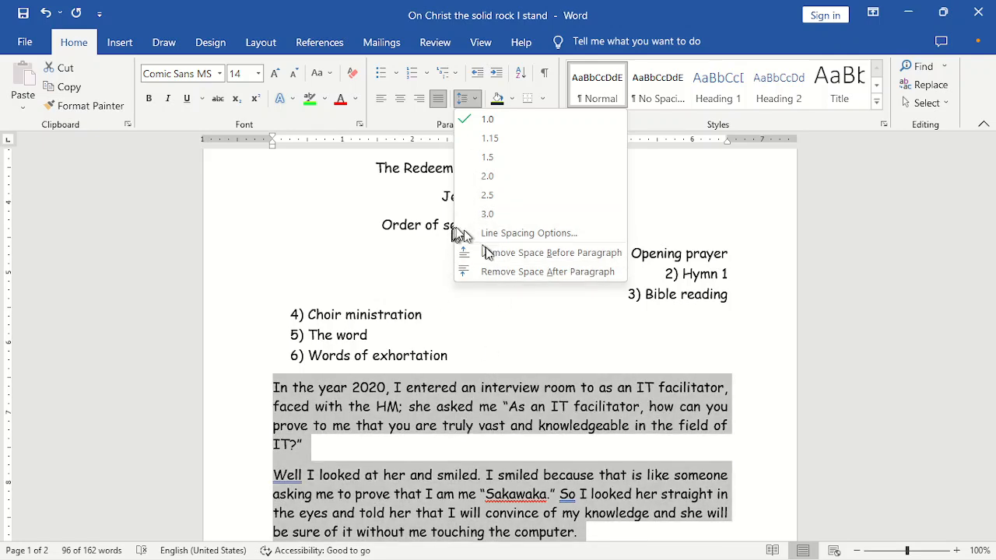
pyautogui.click(507, 262)
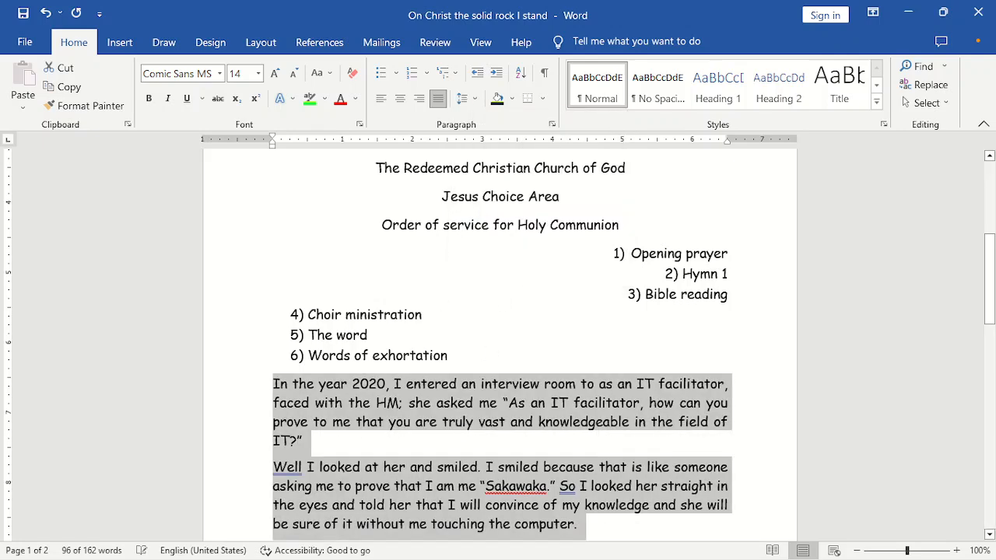
# Step: Remove the space after both interview-story paragraphs, adding it back once for comparison before removing it again
pyautogui.click(473, 103)
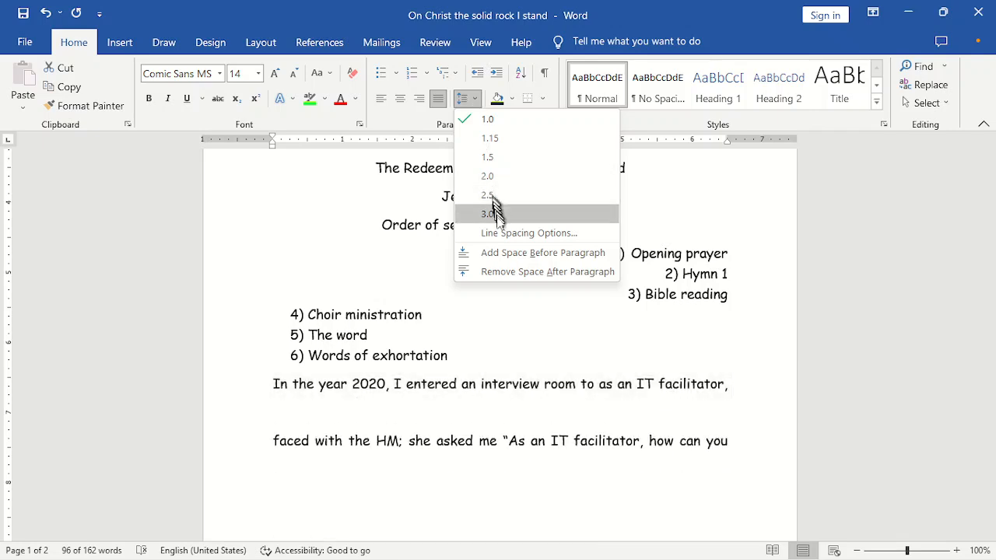
pyautogui.click(499, 274)
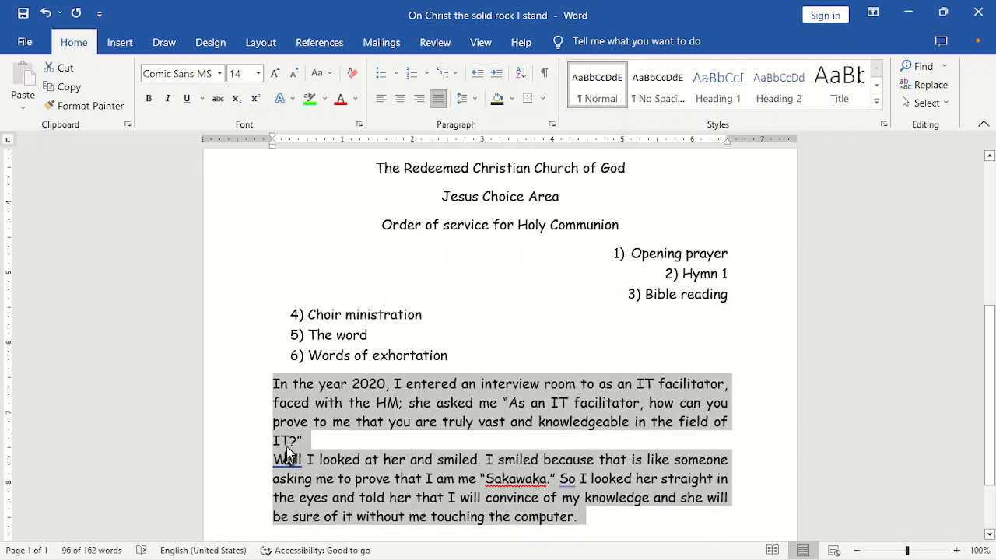
pyautogui.click(465, 98)
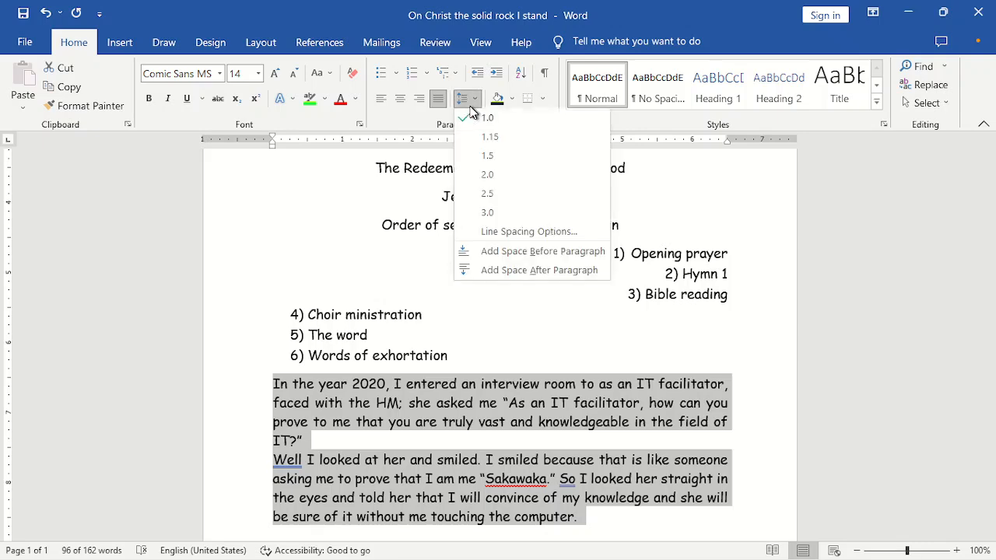
pyautogui.click(501, 272)
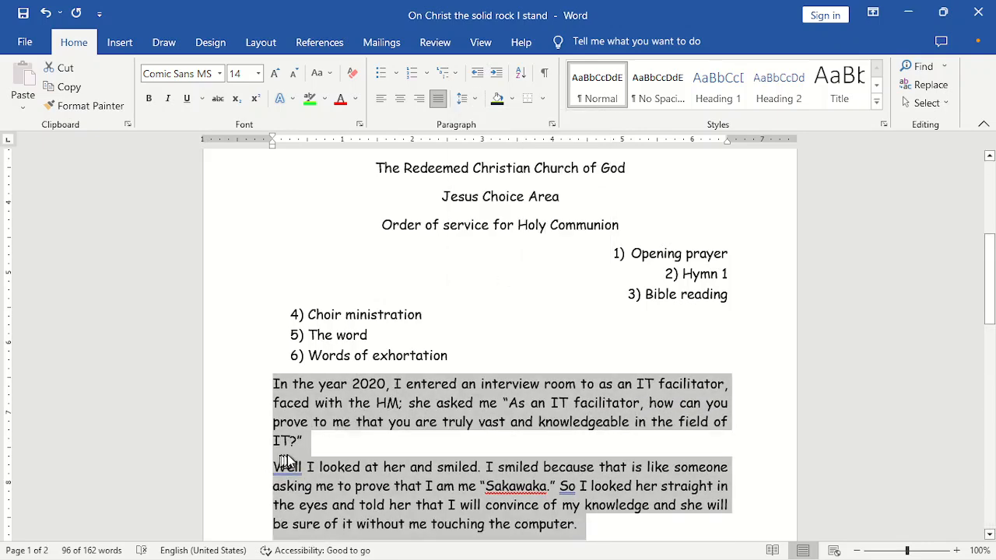
pyautogui.click(464, 99)
pyautogui.click(490, 269)
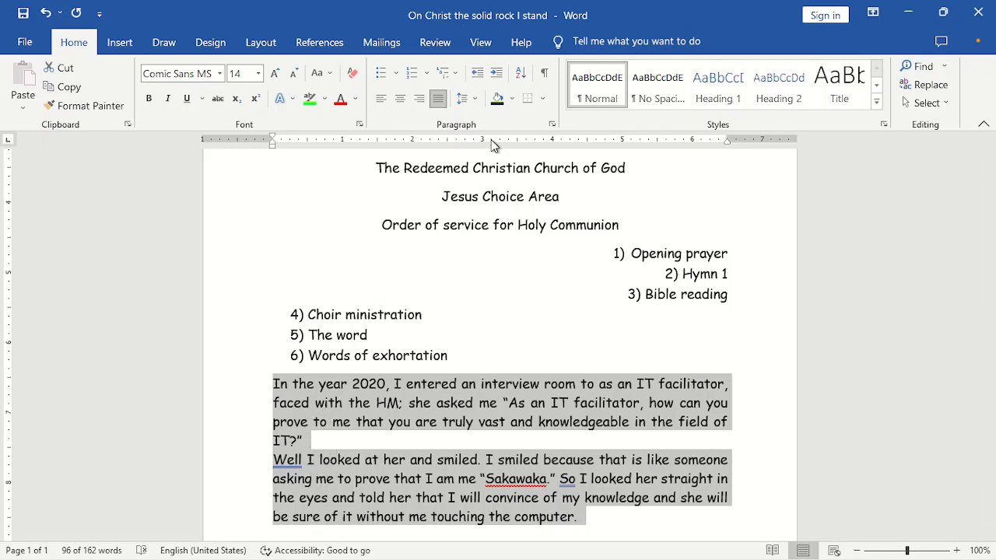
# Step: Examine the indentation and line spacing settings in the Paragraph options for the selected paragraphs, leaving them unapplied
pyautogui.click(471, 102)
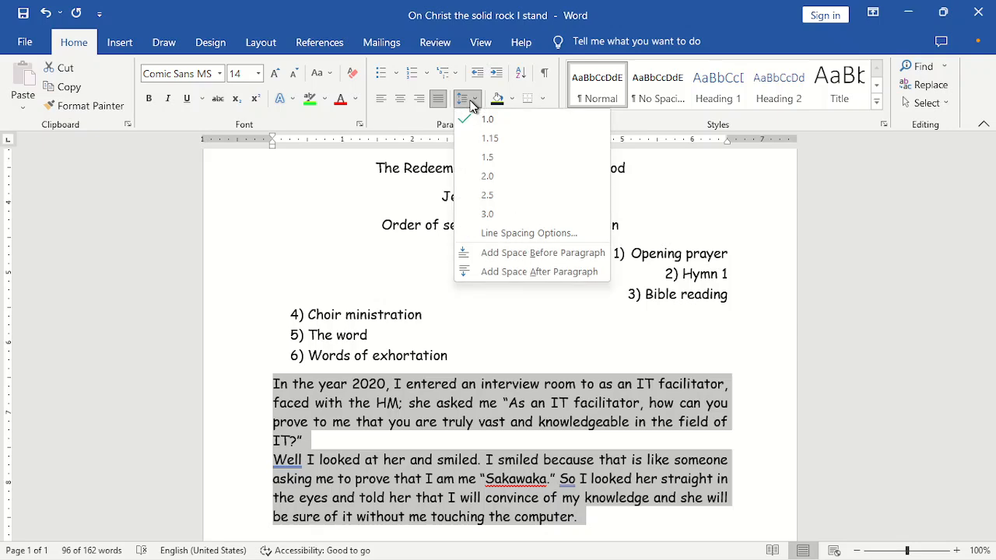
pyautogui.click(512, 235)
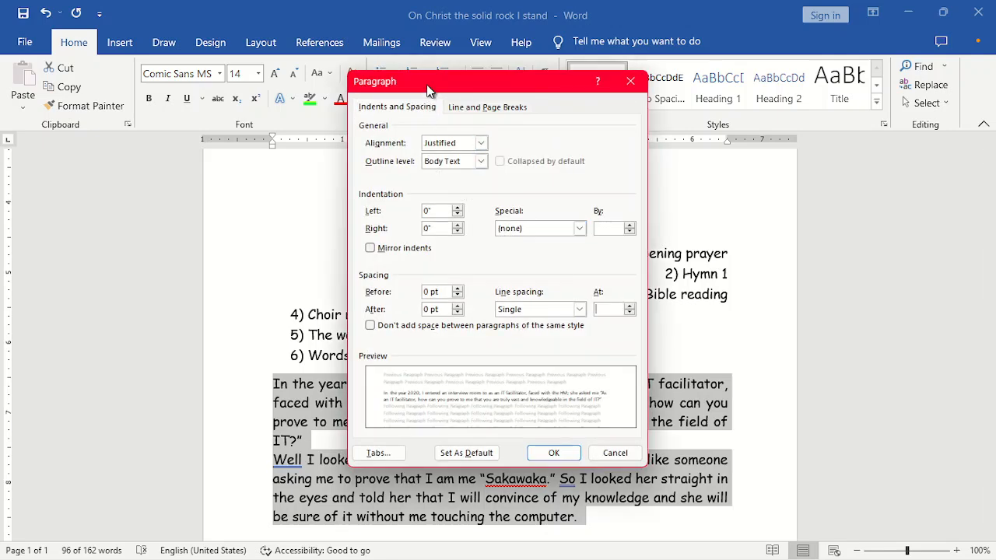
pyautogui.moveTo(427, 91); pyautogui.dragTo(158, 110)
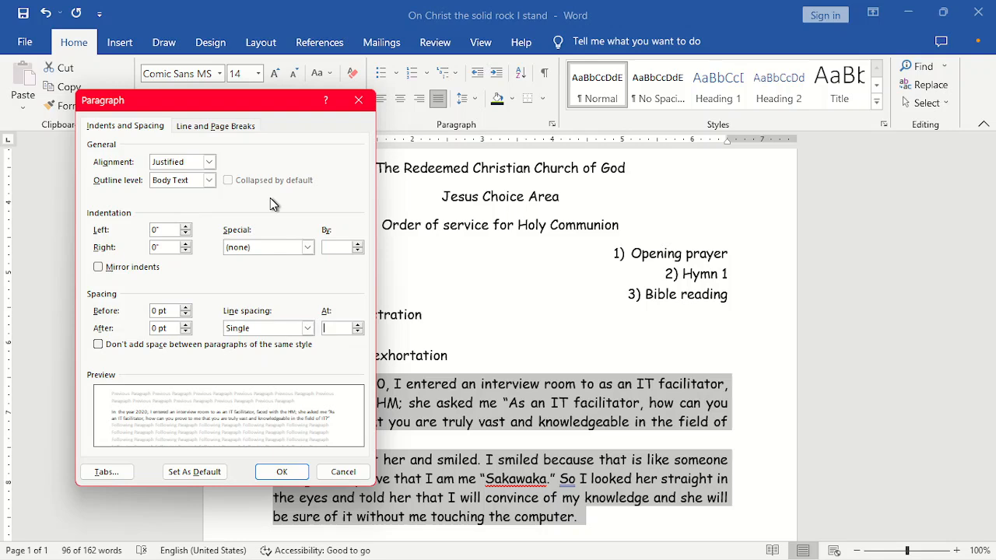
pyautogui.click(359, 100)
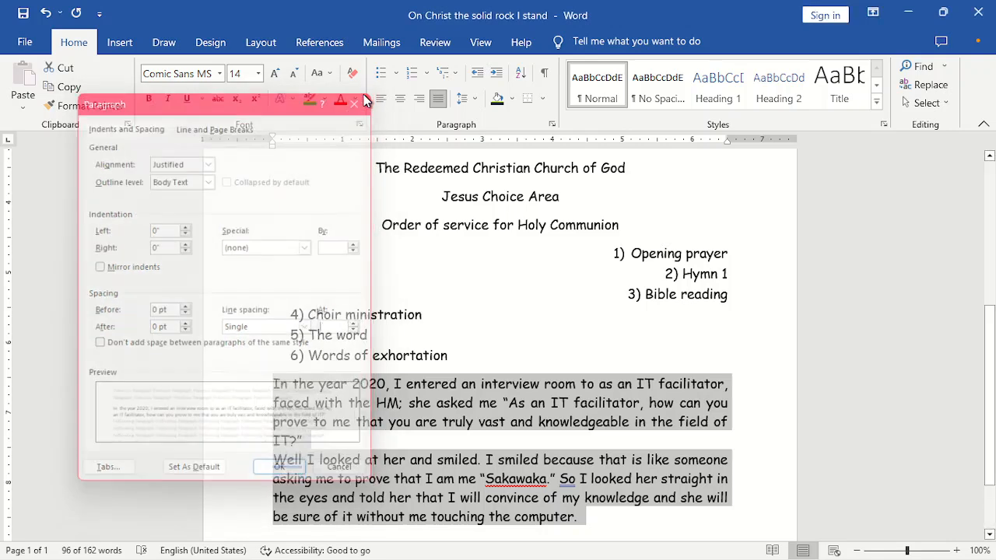
pyautogui.click(462, 98)
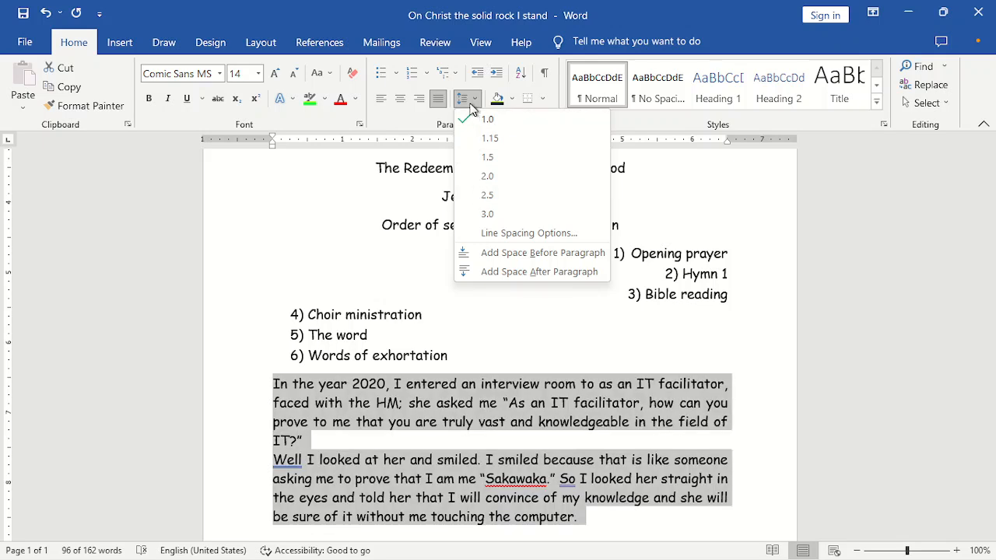
pyautogui.click(481, 100)
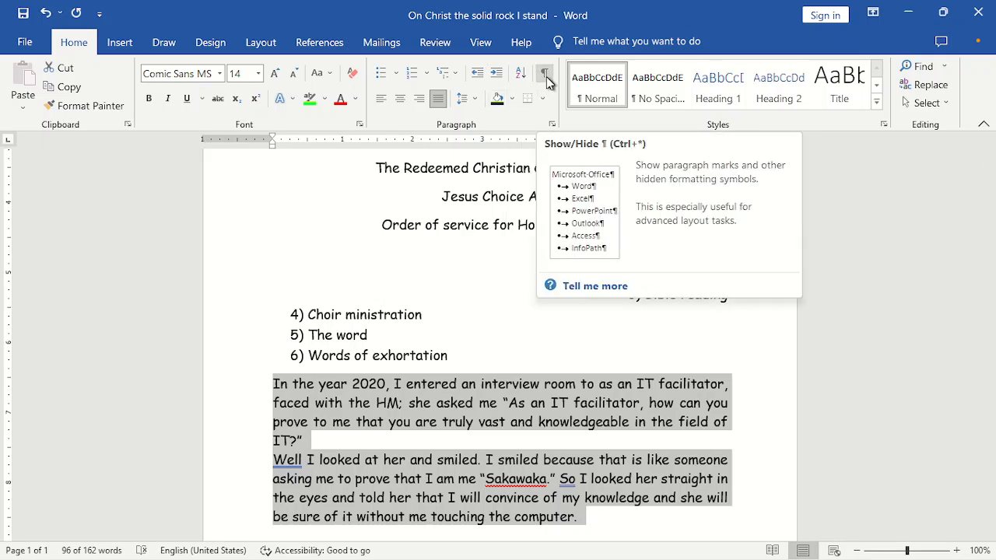
# Step: Show paragraph marks and hidden formatting symbols throughout the document, hiding them once for comparison before showing them again
pyautogui.click(499, 263)
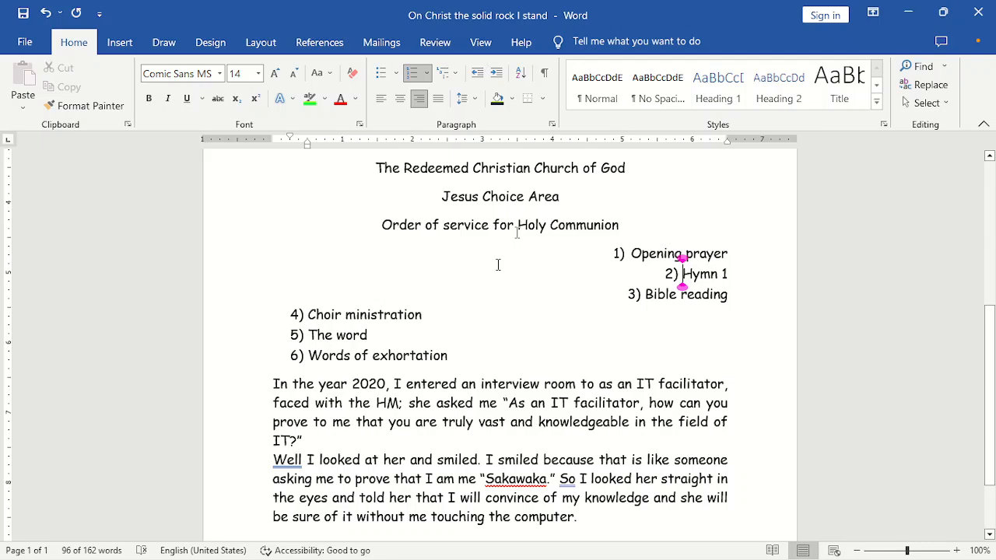
pyautogui.click(545, 74)
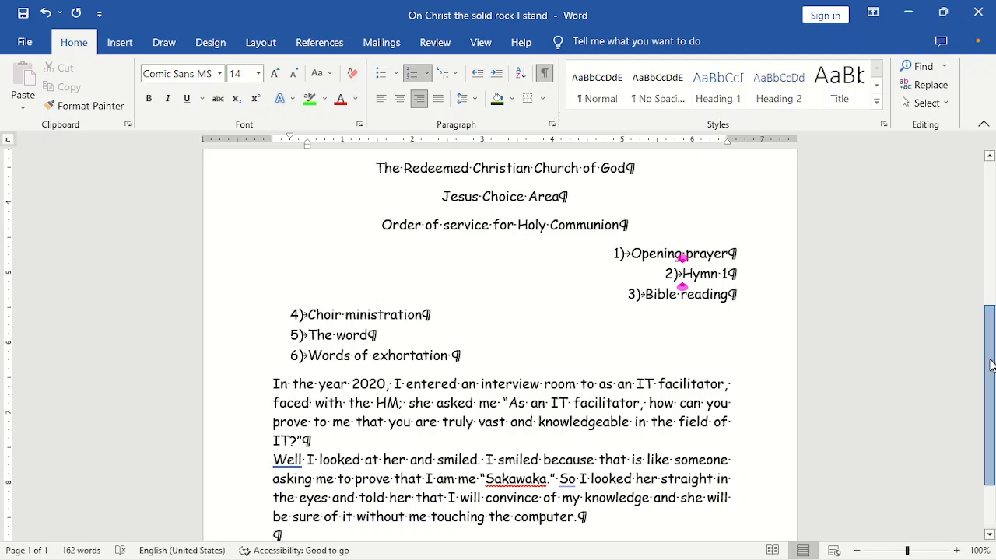
pyautogui.scroll(3, 991, 264)
pyautogui.scroll(2, 990, 265)
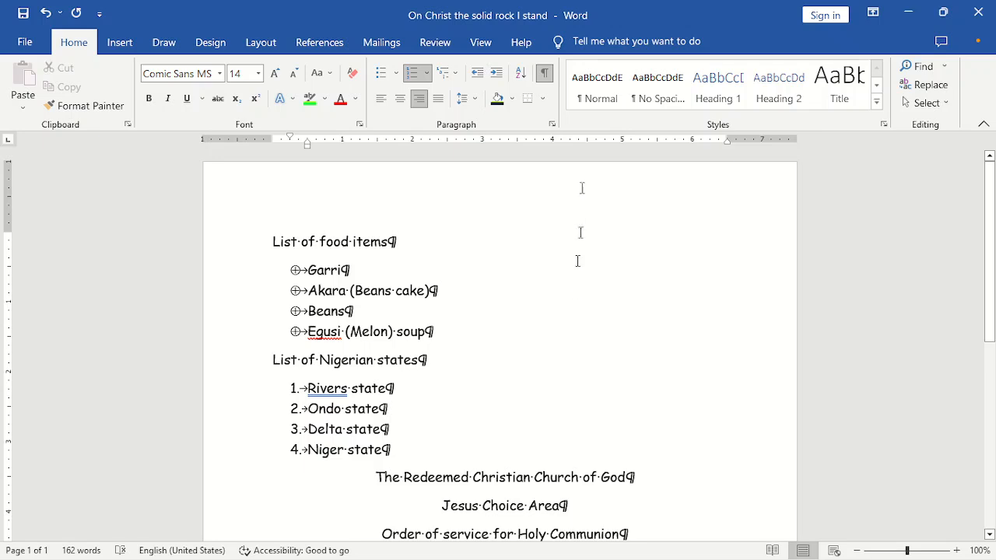
pyautogui.click(546, 72)
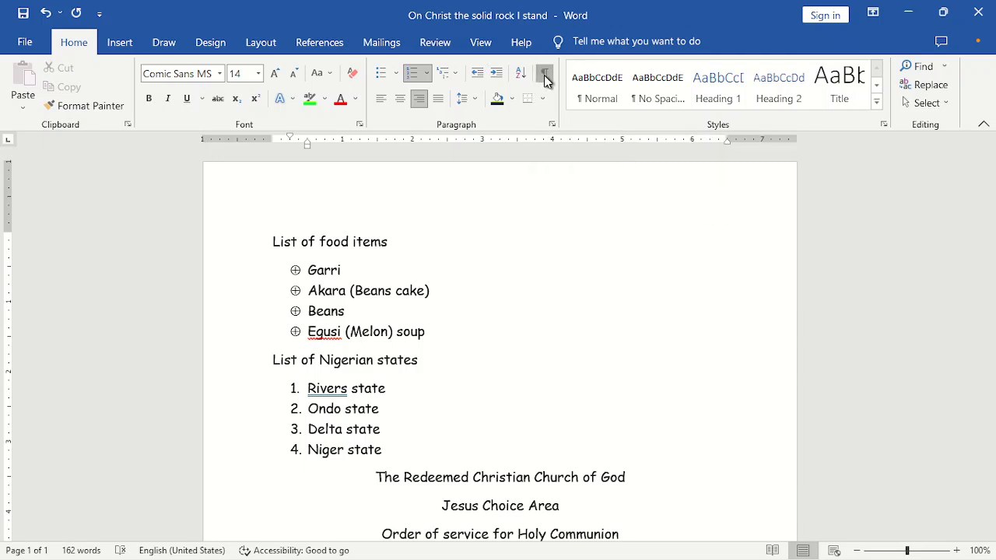
pyautogui.click(545, 75)
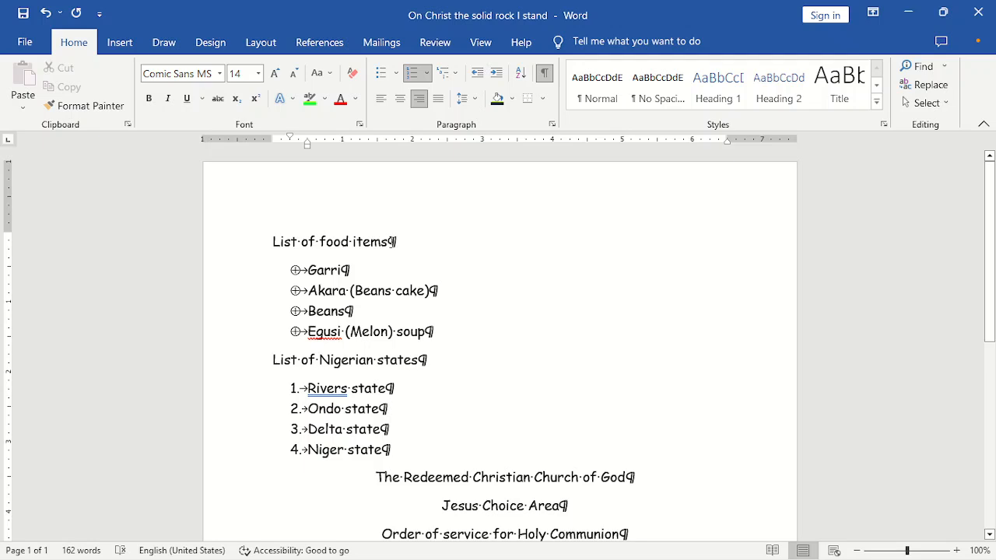
# Step: Highlight the paragraph mark ending "List of food items" and the space mark before "items", and place the cursor after "Garri"
pyautogui.moveTo(399, 242); pyautogui.dragTo(389, 241)
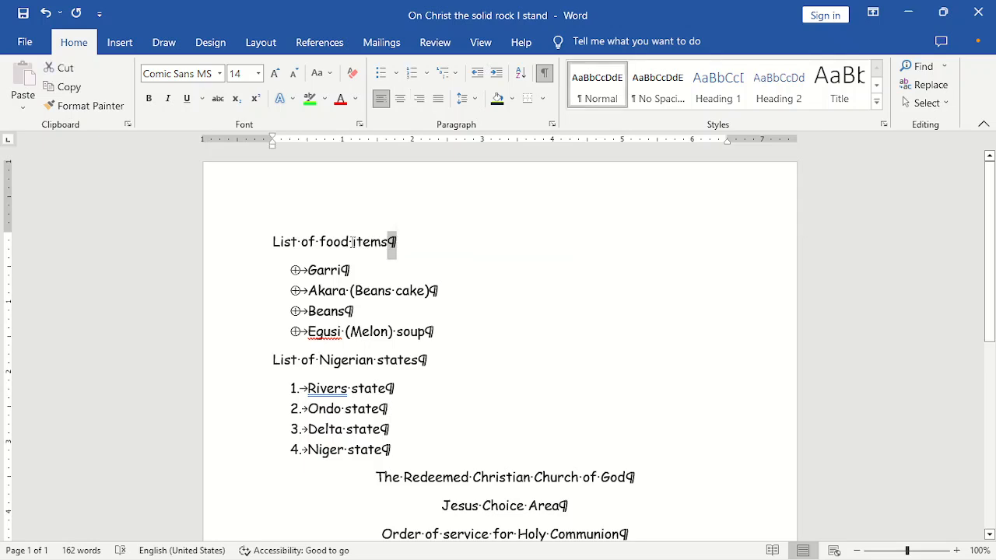
pyautogui.moveTo(355, 242); pyautogui.dragTo(348, 242)
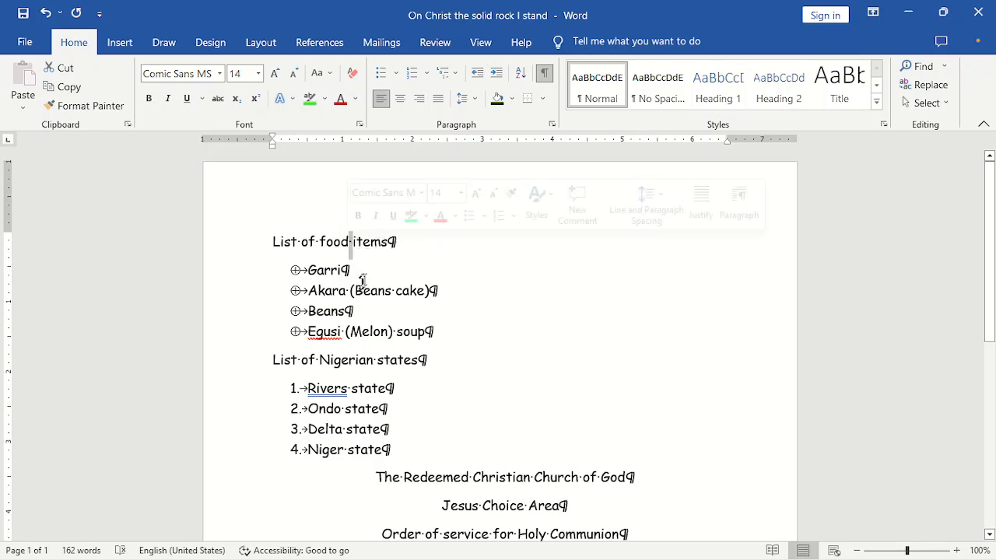
pyautogui.click(343, 272)
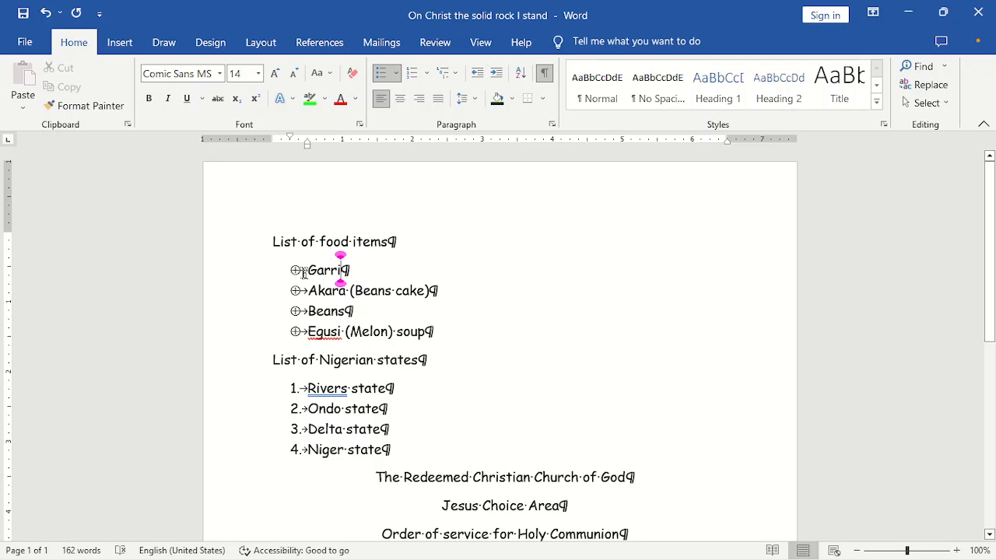
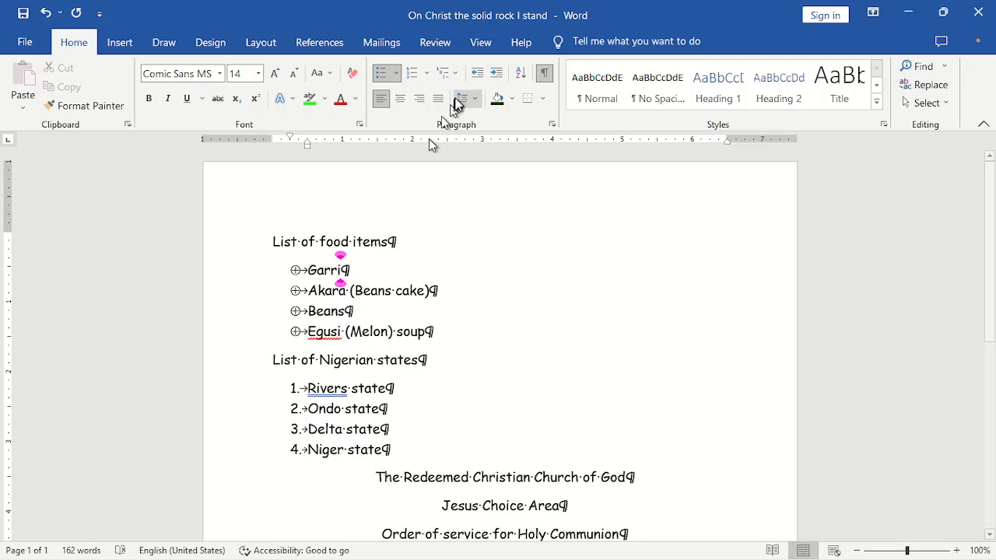
# Step: Display the page gridlines and hide them again
pyautogui.click(479, 45)
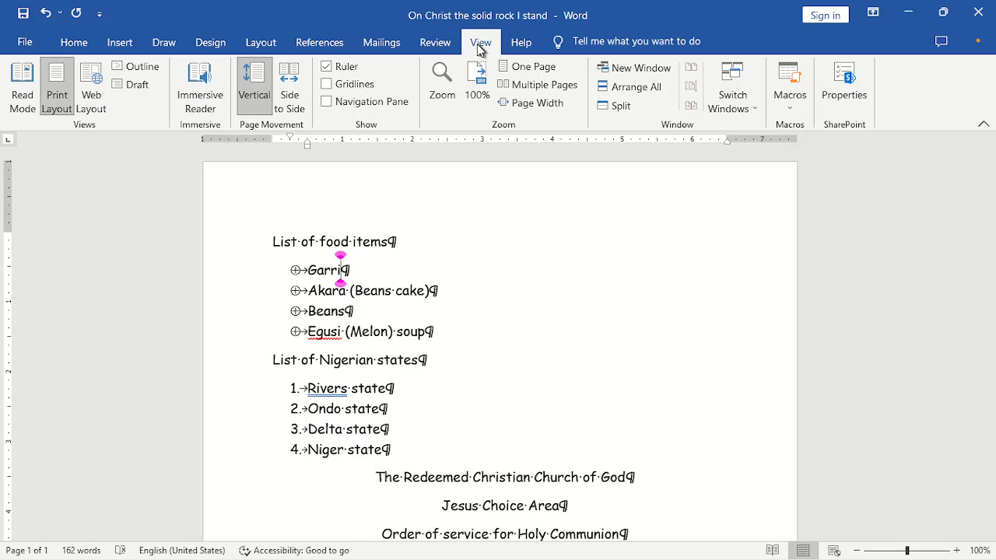
pyautogui.click(356, 86)
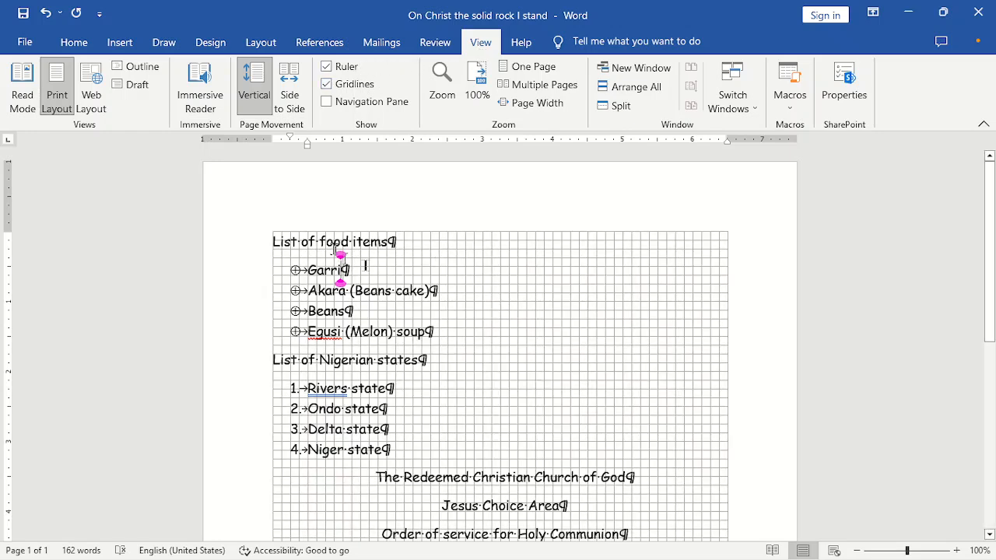
pyautogui.click(326, 85)
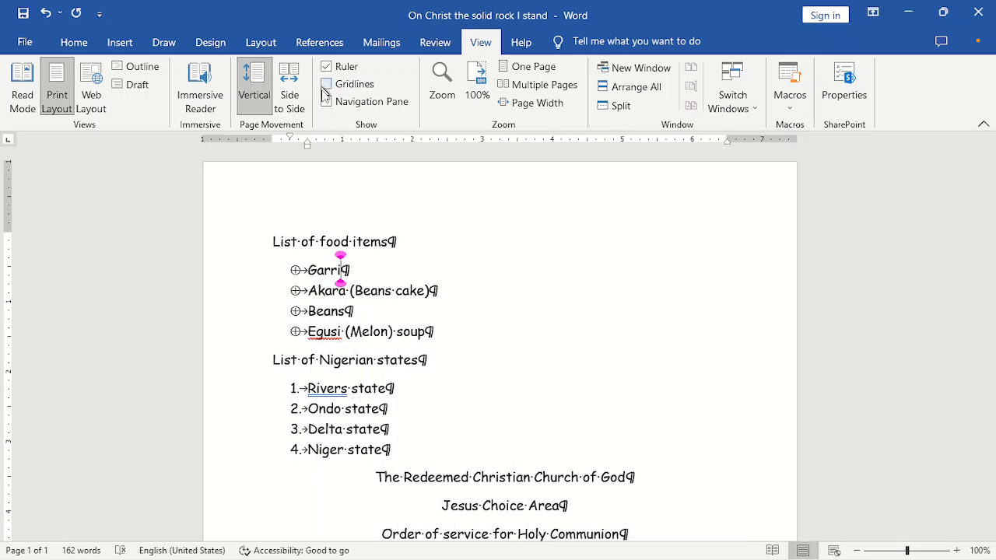
pyautogui.click(74, 44)
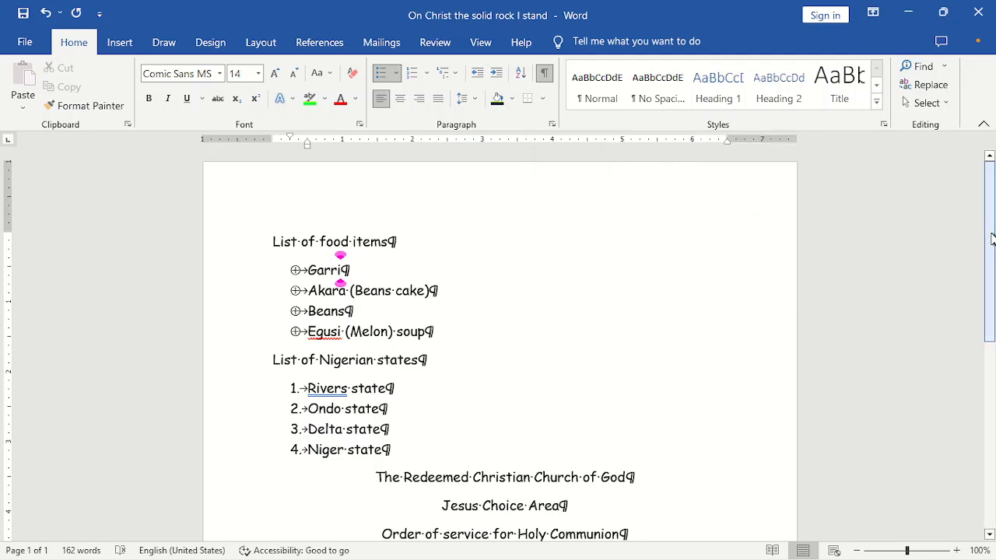
# Step: Hide the formatting marks and insert a page break after the last paragraph of the document
pyautogui.click(548, 78)
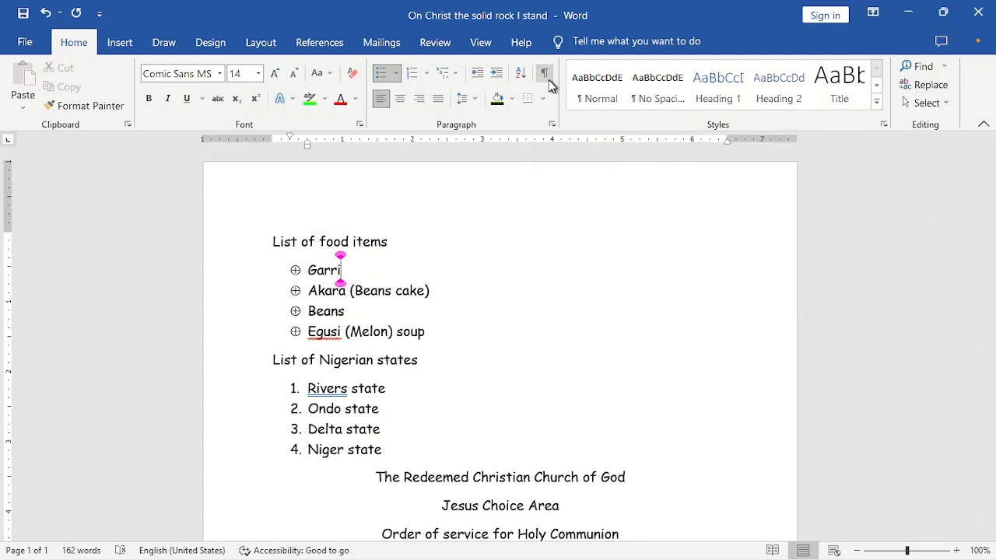
pyautogui.moveTo(991, 307); pyautogui.dragTo(989, 527)
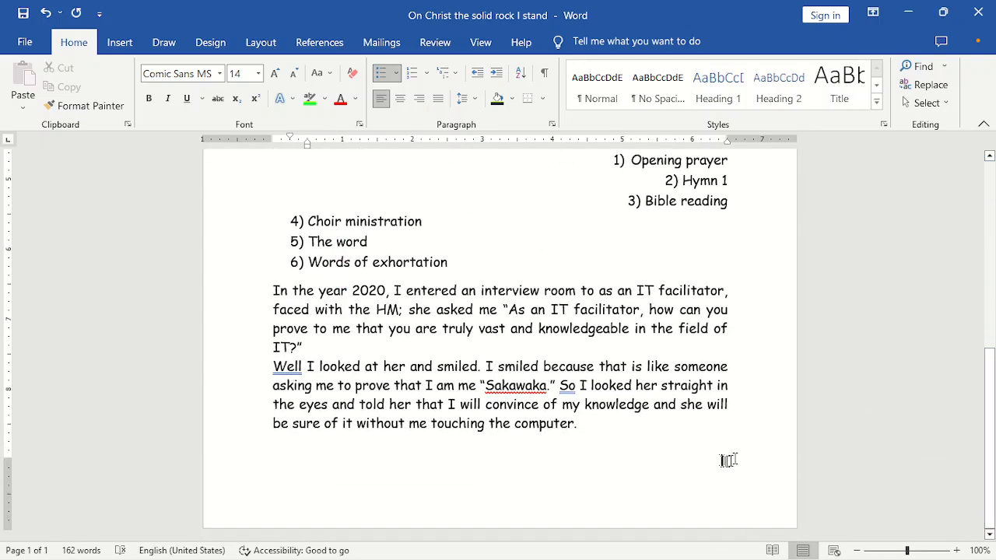
pyautogui.click(705, 440)
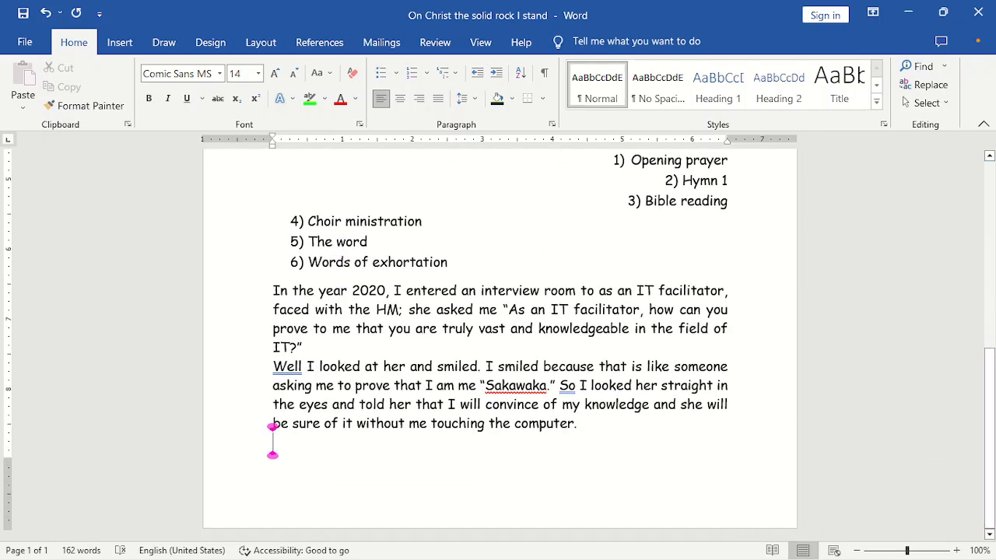
pyautogui.hotkey('ctrl', 'Return')
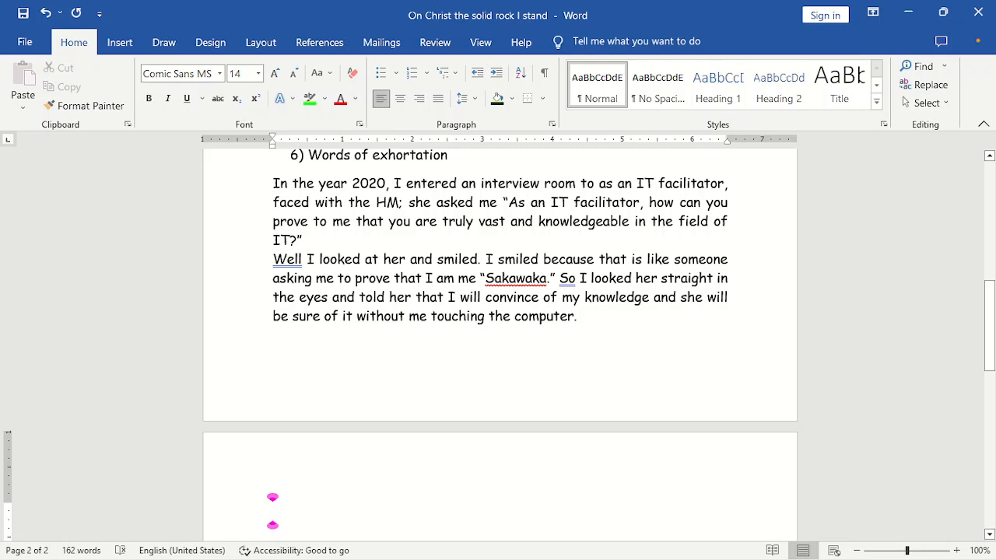
# Step: Enter the numbers 3, 2, 4, 5 and 1 on separate lines of the new page
pyautogui.write('3')
pyautogui.press('Return')
pyautogui.write('2')
pyautogui.press('Return')
pyautogui.write('4')
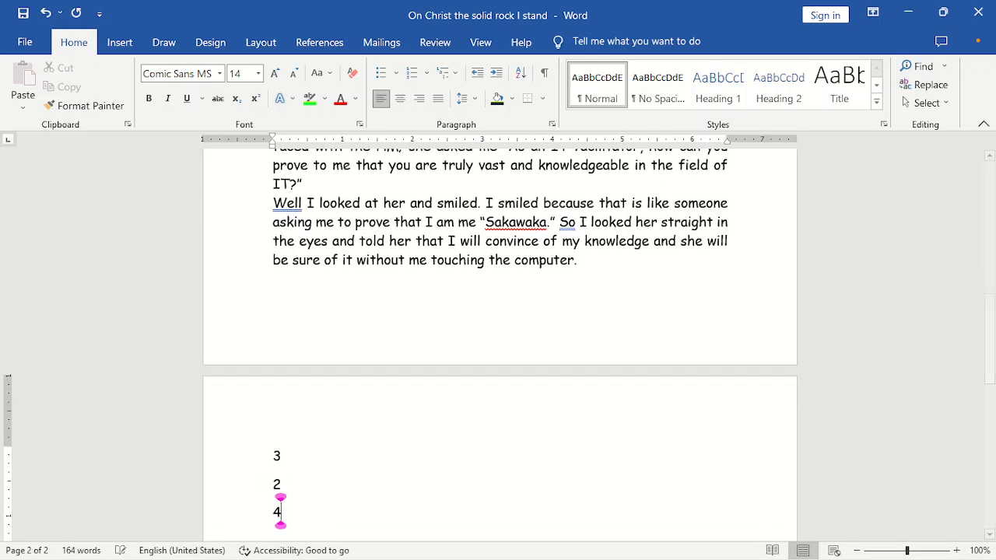
pyautogui.press('Return')
pyautogui.write('5')
pyautogui.press('Return')
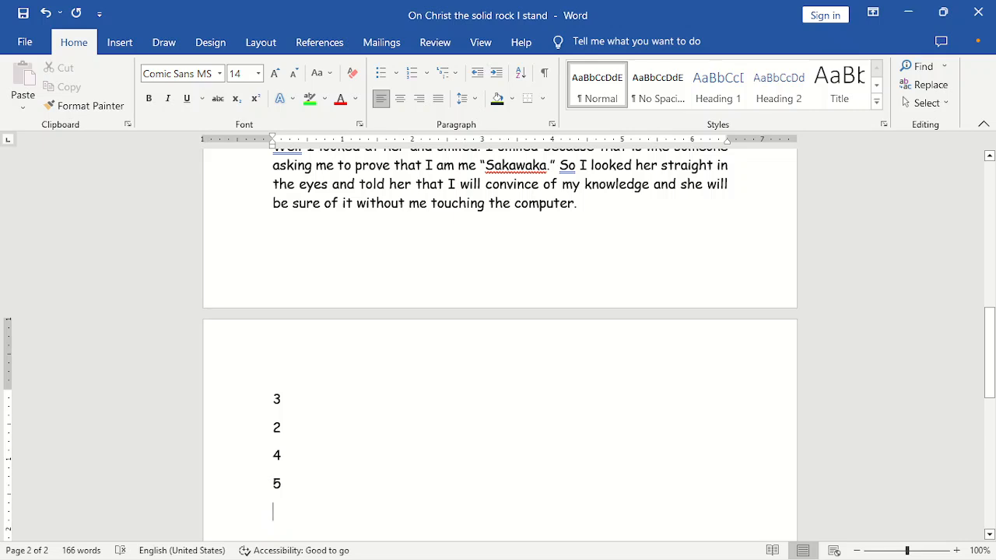
pyautogui.write('1')
# Step: Sort the five number lines as numbers in ascending order
pyautogui.moveTo(282, 389); pyautogui.dragTo(291, 519)
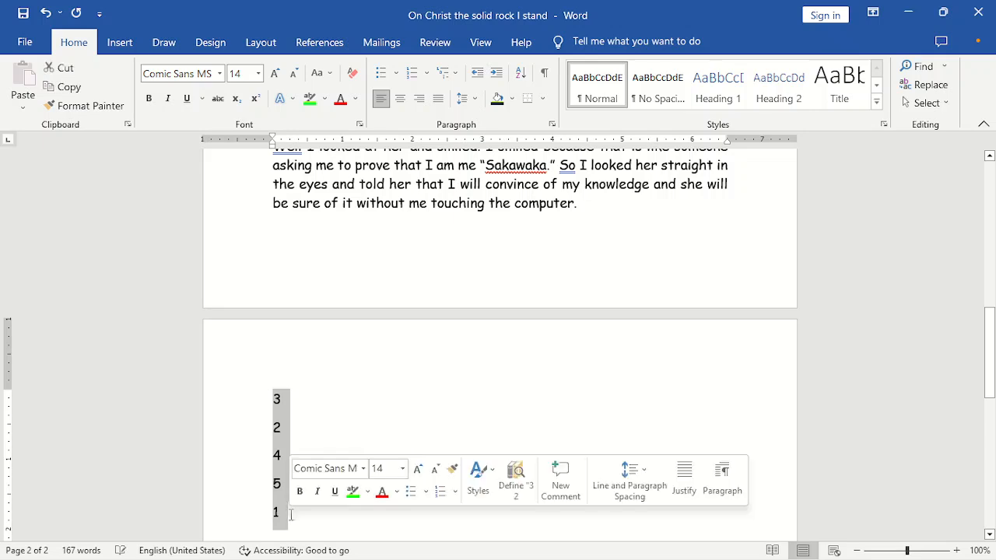
pyautogui.click(522, 73)
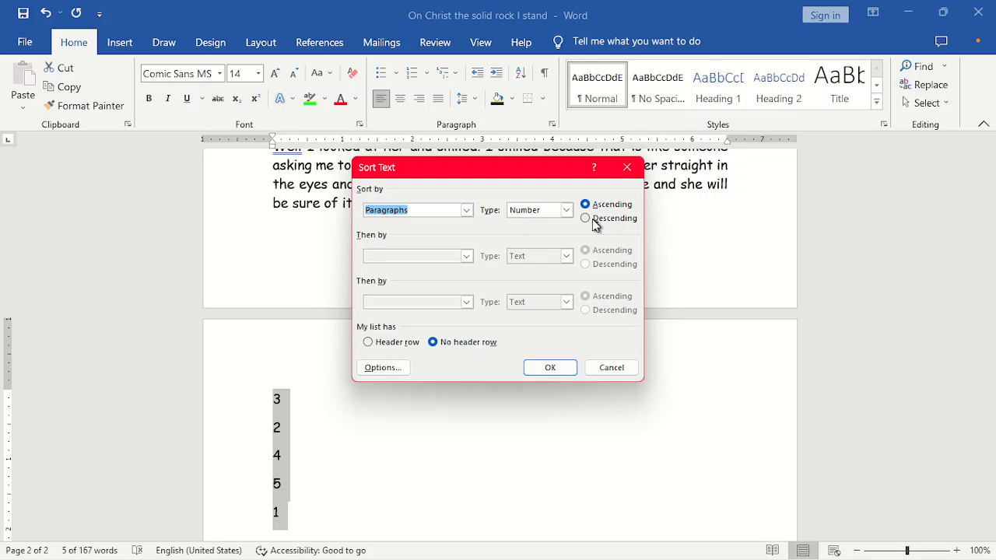
pyautogui.click(595, 221)
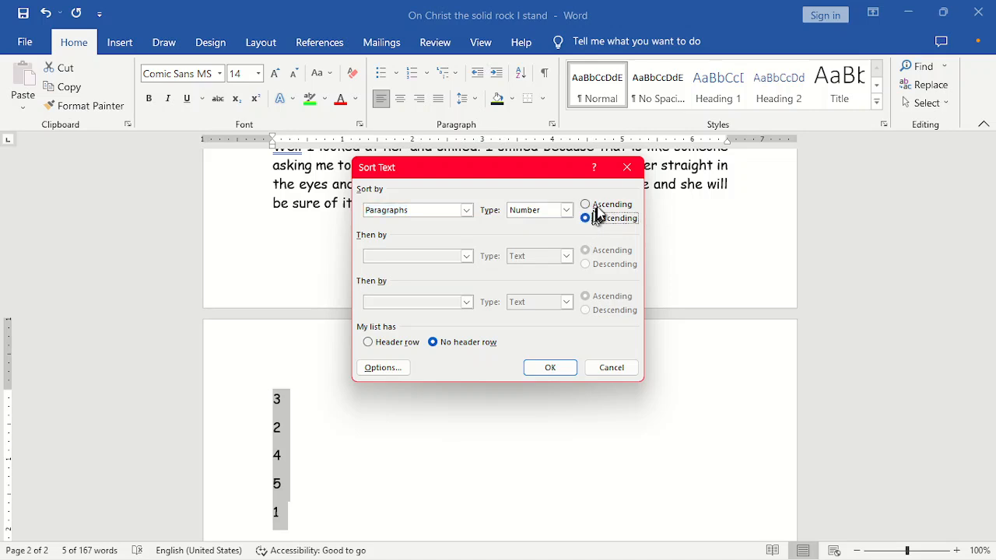
pyautogui.click(598, 206)
pyautogui.click(597, 220)
pyautogui.click(597, 205)
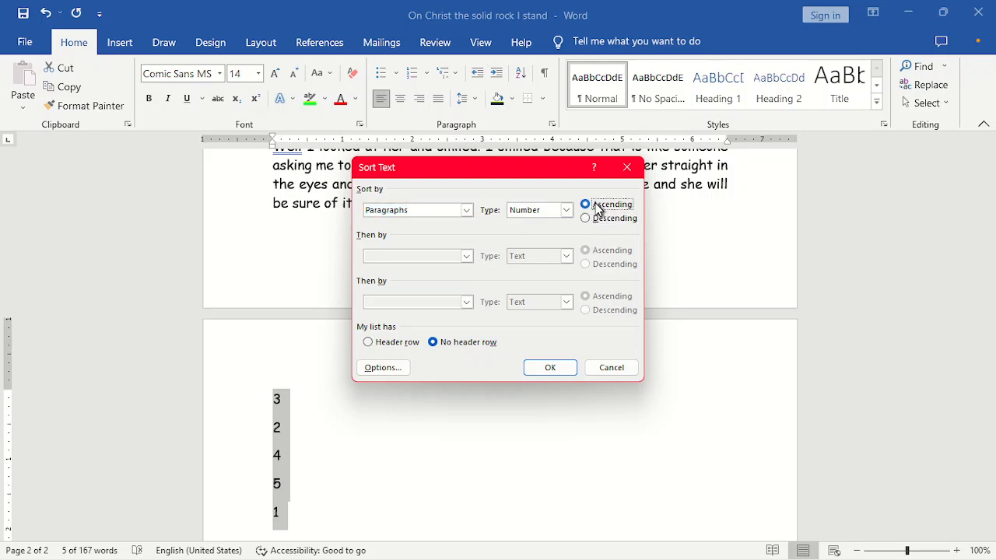
pyautogui.click(551, 368)
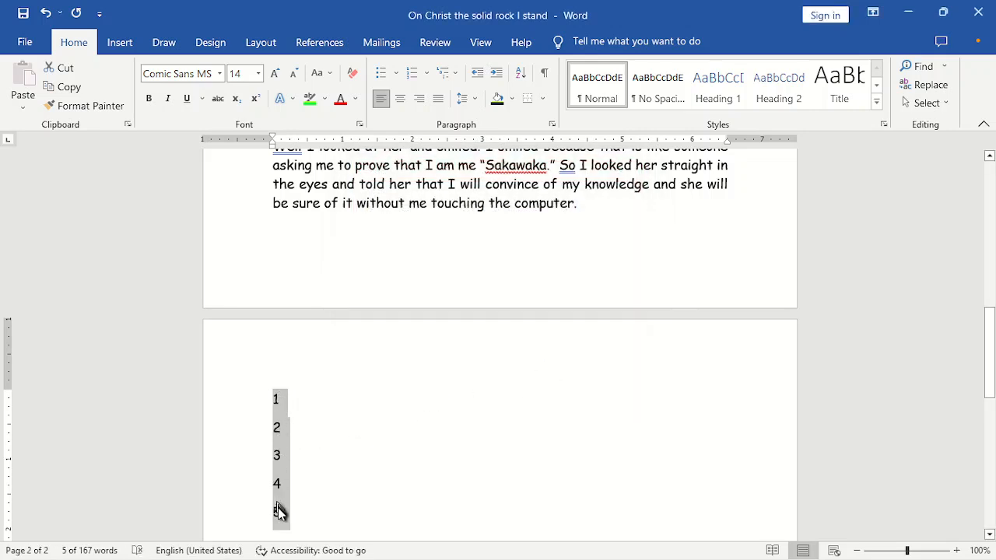
# Step: Sort the same number lines in descending order
pyautogui.click(520, 72)
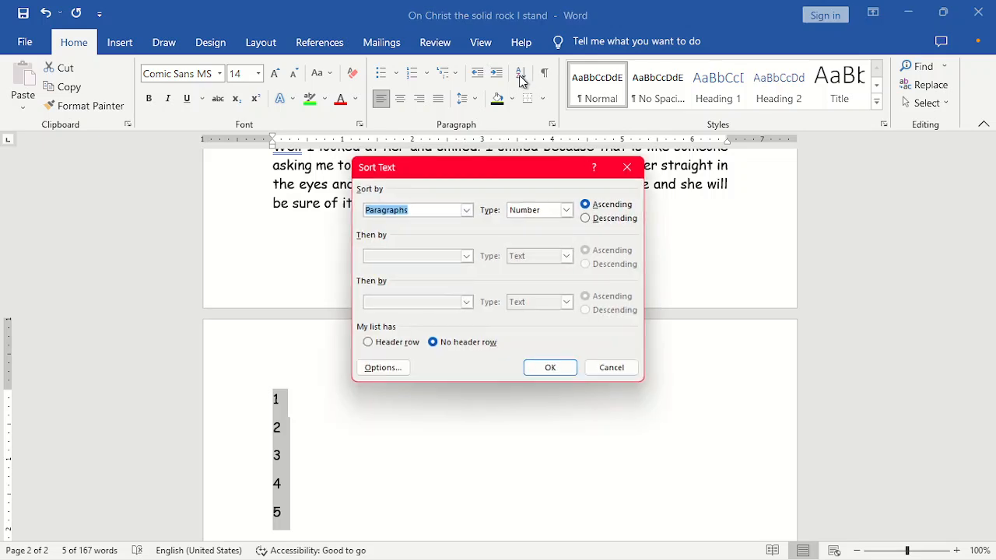
pyautogui.click(599, 220)
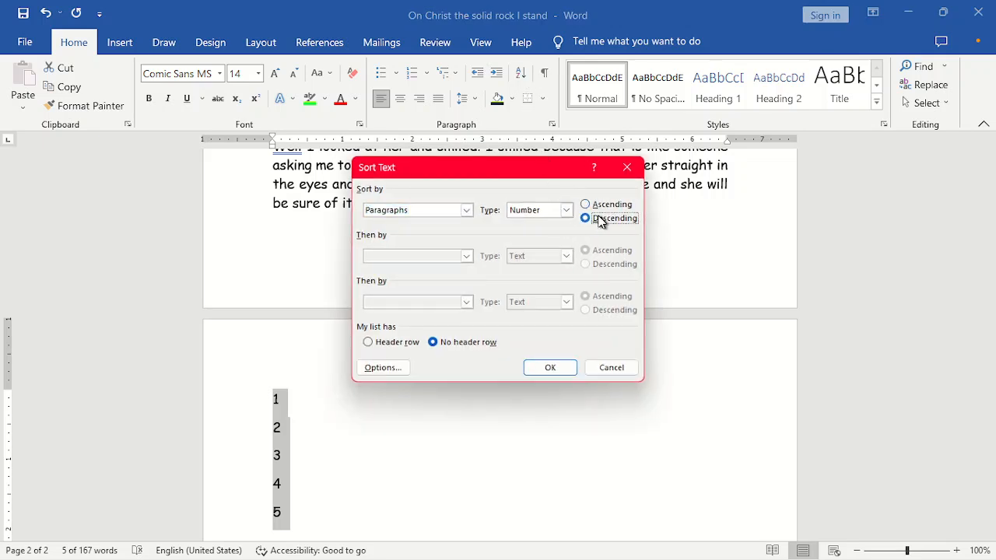
pyautogui.click(555, 369)
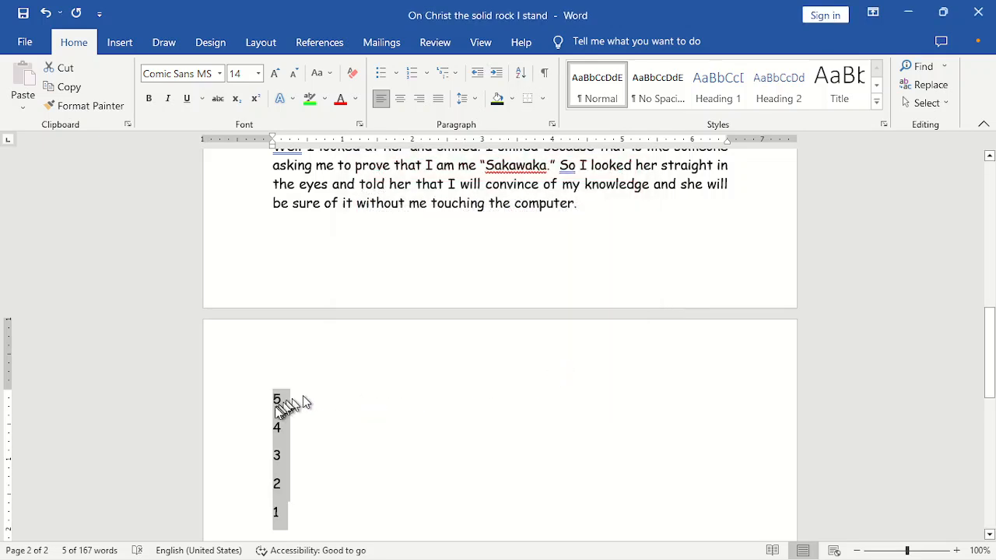
# Step: Sort the four bulleted food items on the first page alphabetically in ascending order
pyautogui.moveTo(990, 374); pyautogui.dragTo(987, 231)
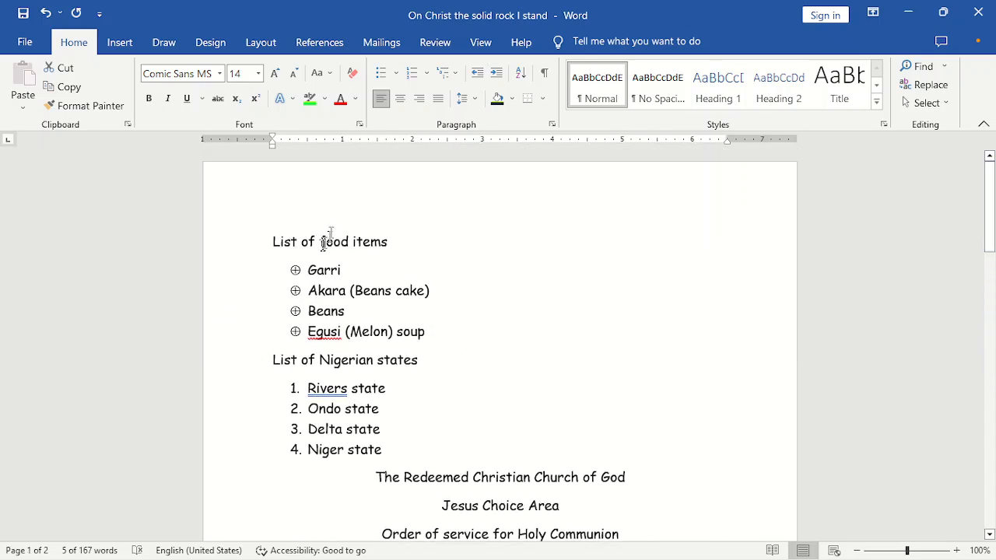
pyautogui.moveTo(309, 263); pyautogui.dragTo(436, 328)
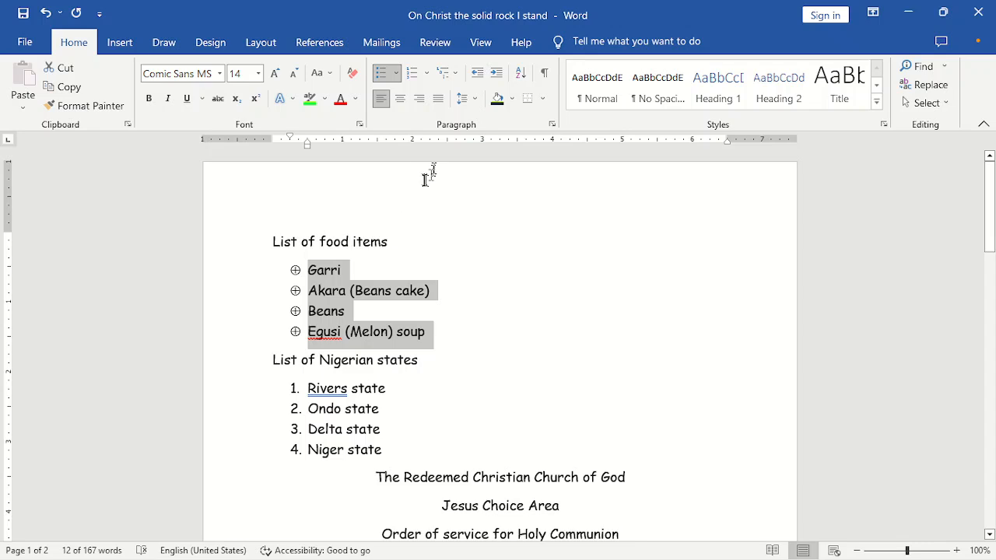
pyautogui.click(520, 79)
pyautogui.click(592, 205)
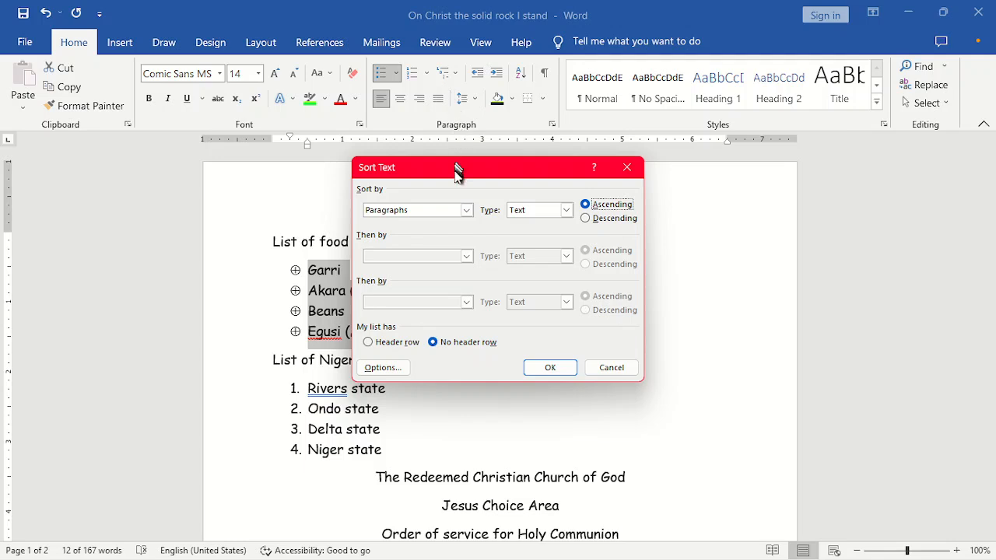
pyautogui.moveTo(458, 173); pyautogui.dragTo(602, 174)
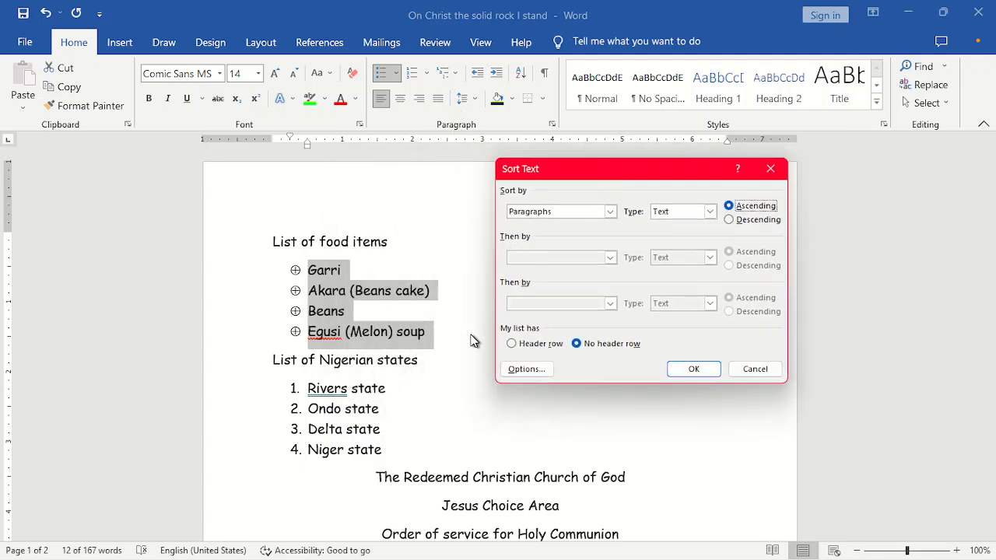
pyautogui.click(675, 371)
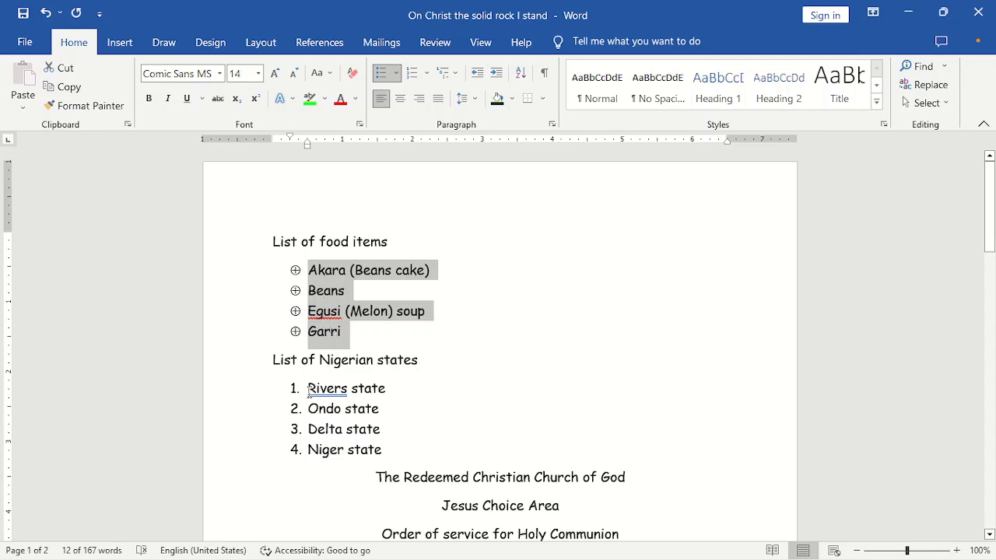
# Step: Sort the numbered list of Nigerian states by text in descending order
pyautogui.moveTo(309, 391); pyautogui.dragTo(400, 452)
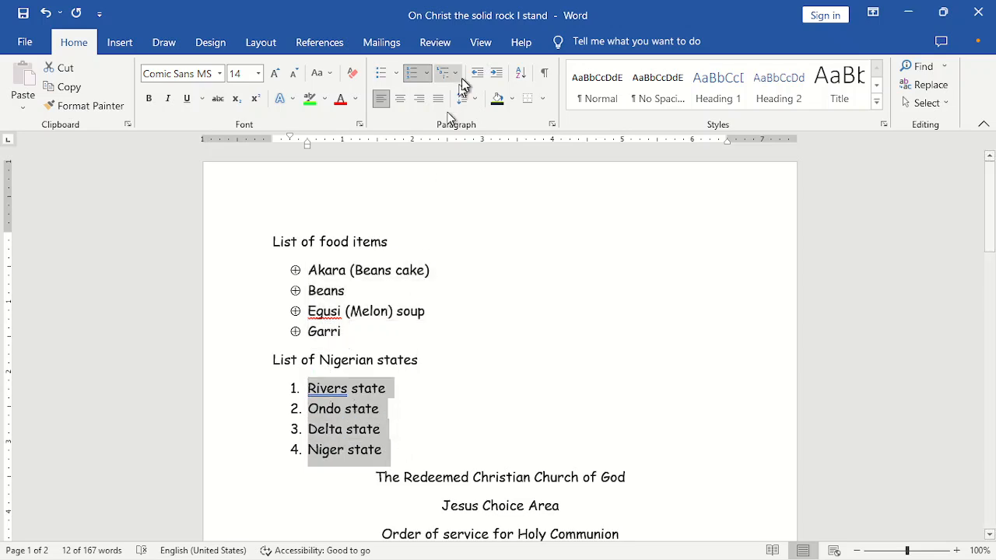
pyautogui.click(520, 72)
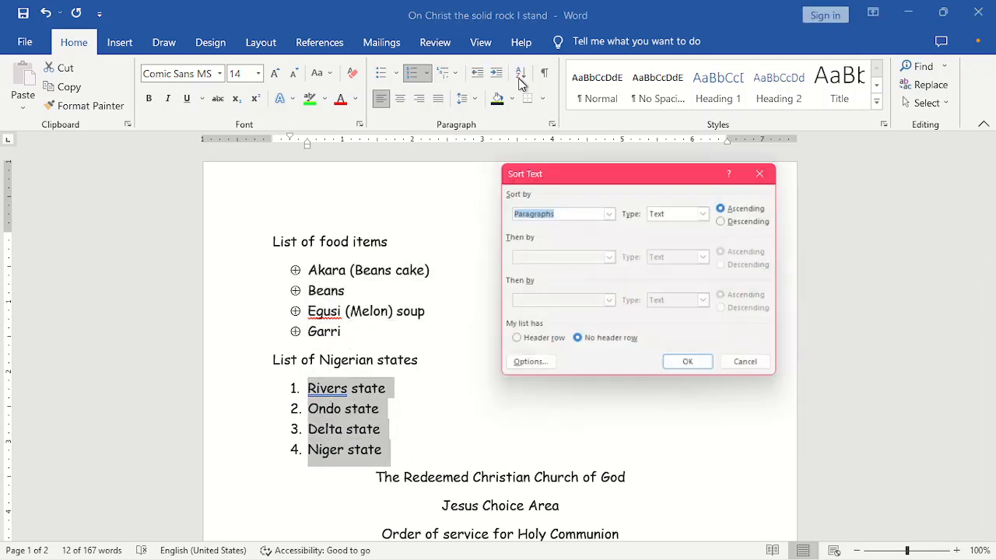
pyautogui.click(740, 220)
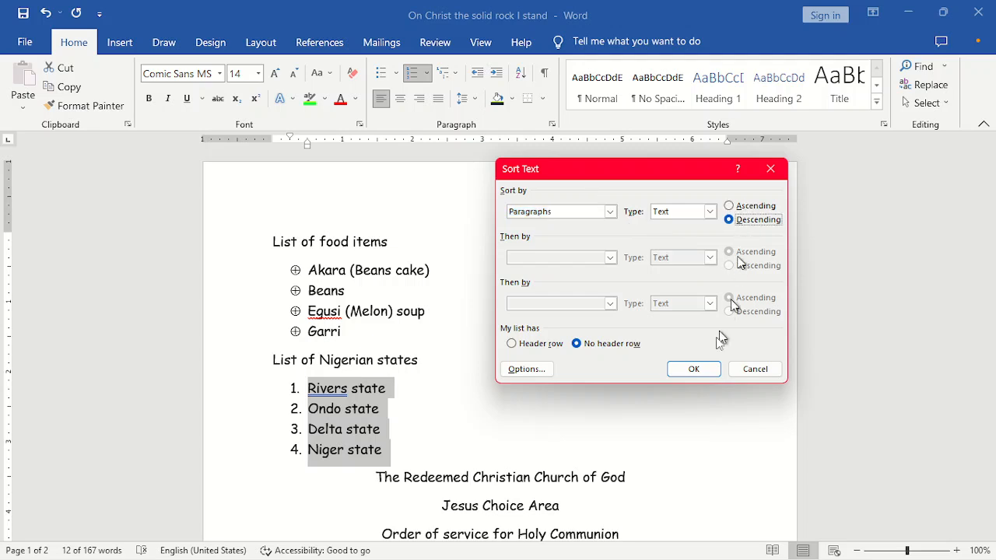
pyautogui.click(702, 372)
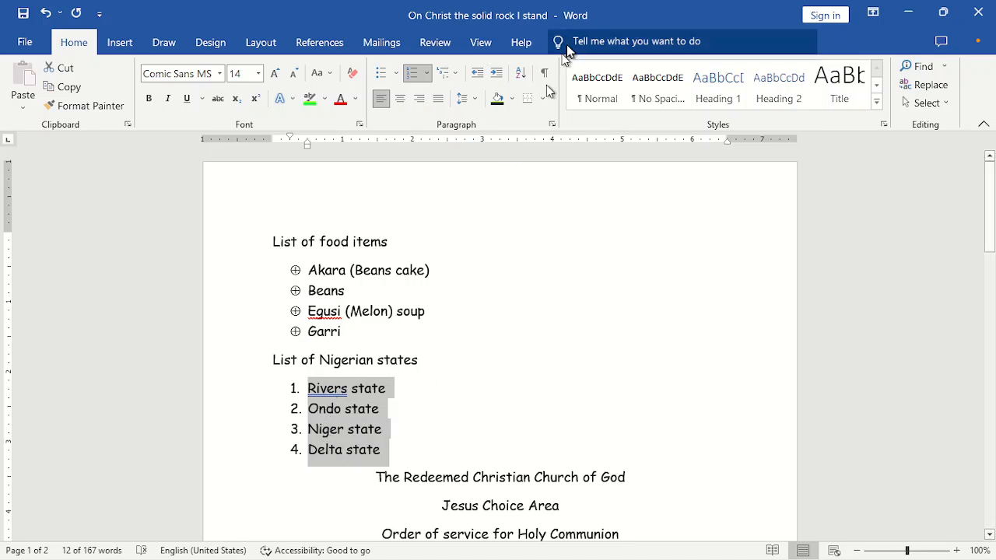
# Step: Sort the list of Nigerian states by text in ascending order
pyautogui.click(519, 74)
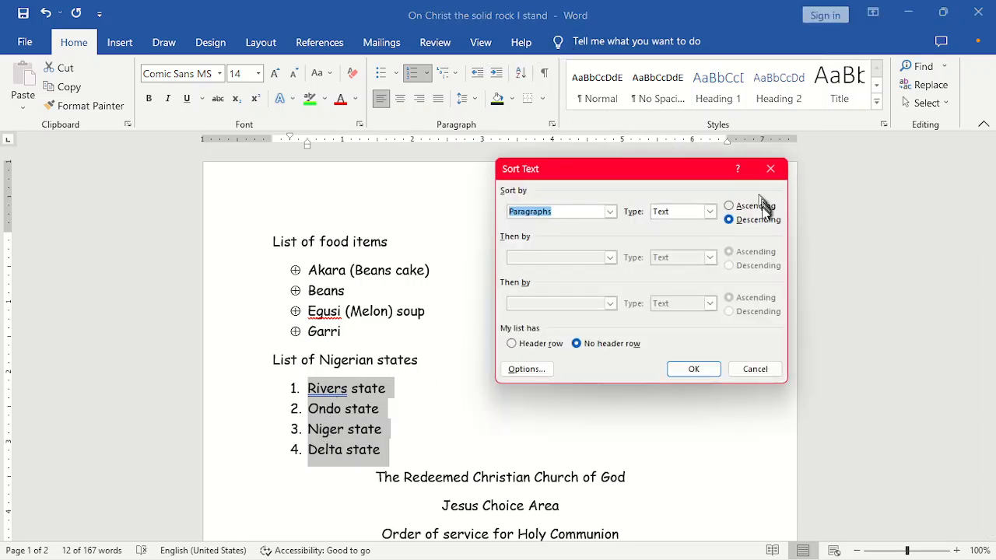
pyautogui.click(732, 206)
pyautogui.click(703, 371)
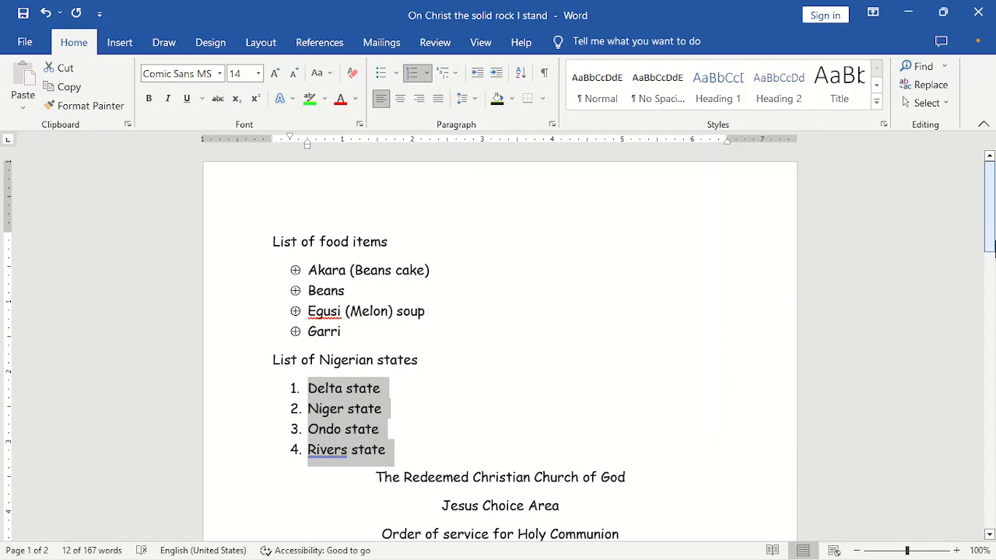
# Step: Delete the five number lines from the second page
pyautogui.moveTo(992, 236); pyautogui.dragTo(992, 201)
pyautogui.moveTo(994, 204); pyautogui.dragTo(992, 372)
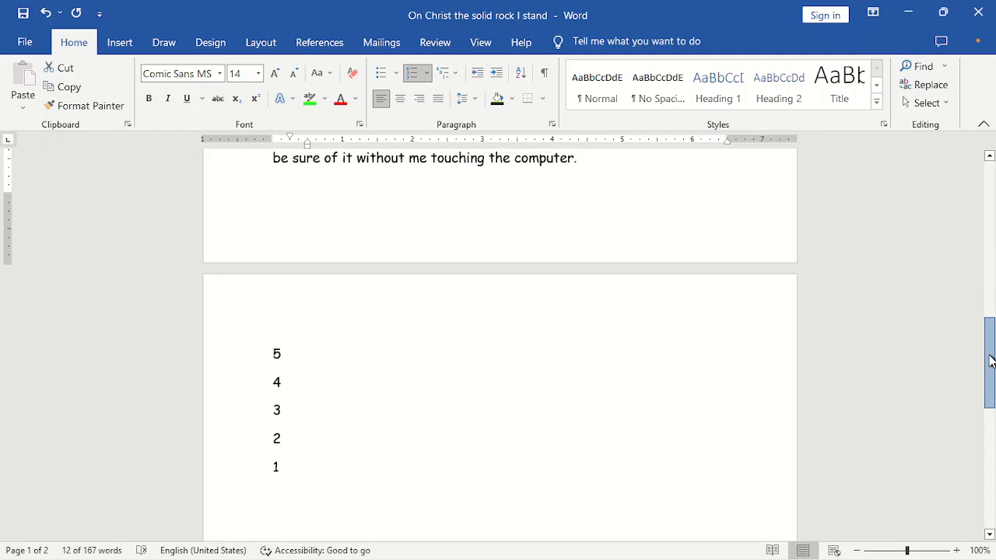
pyautogui.moveTo(288, 472); pyautogui.dragTo(257, 371)
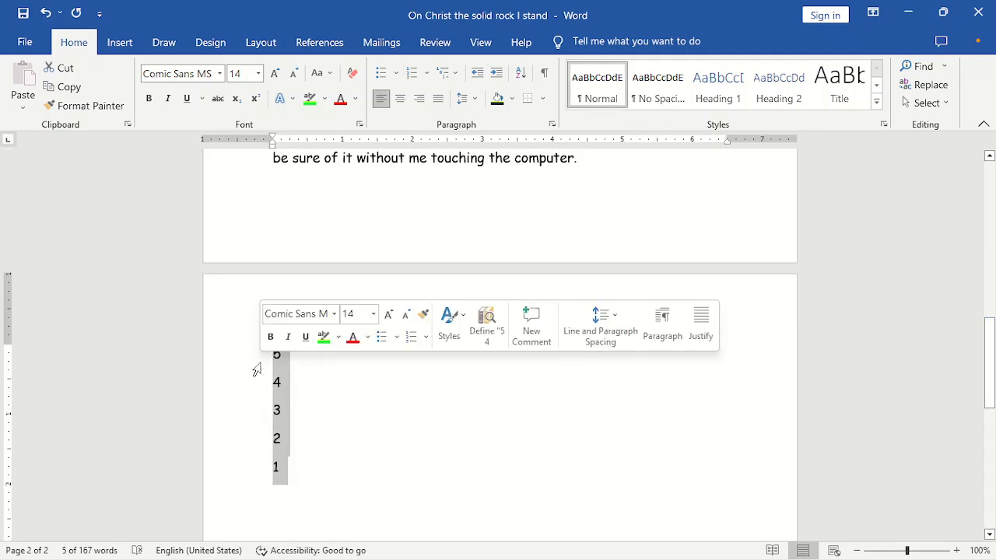
pyautogui.press('Delete')
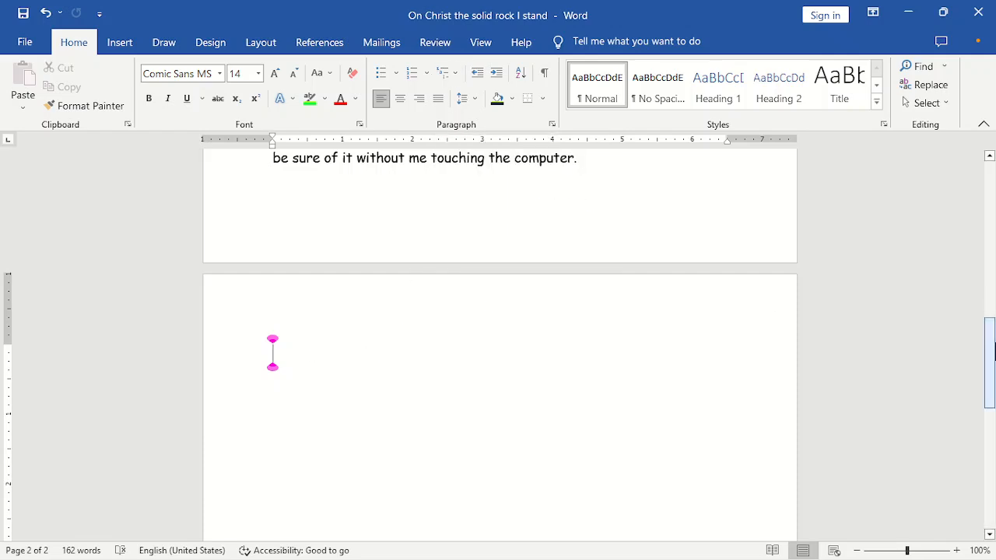
# Step: Copy the "List of food items" heading with its four bulleted items and paste them onto the empty second page
pyautogui.moveTo(991, 366); pyautogui.dragTo(993, 218)
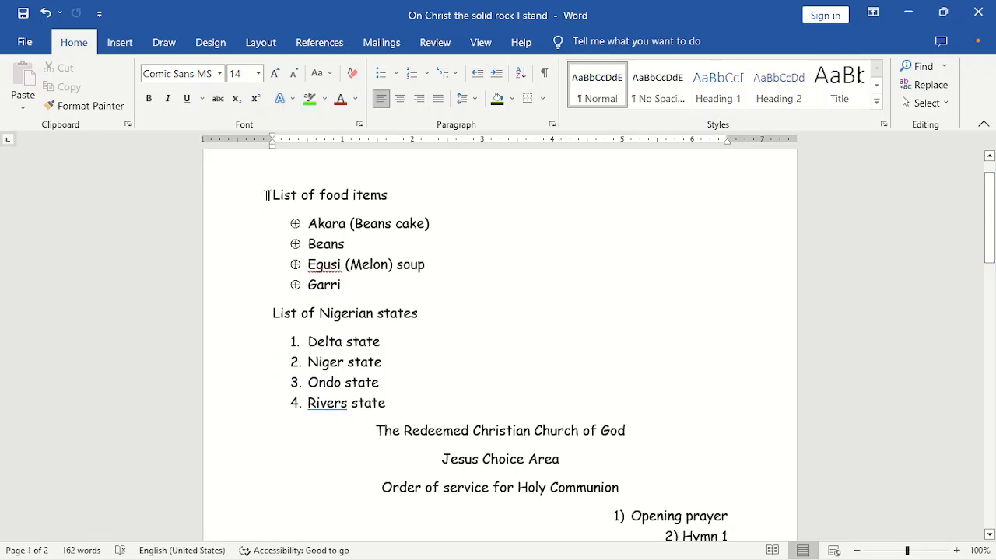
pyautogui.moveTo(271, 195); pyautogui.dragTo(407, 300)
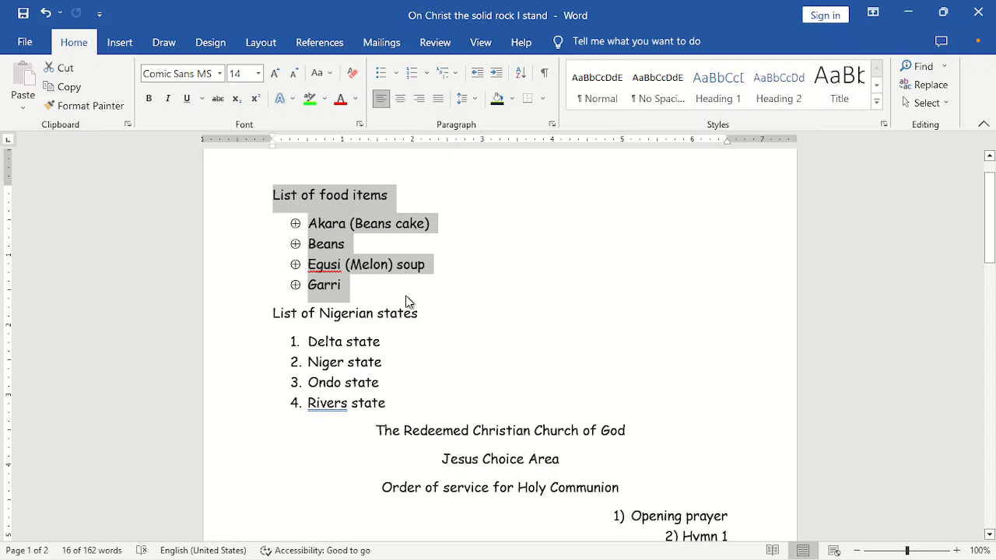
pyautogui.hotkey('ctrl', 'c')
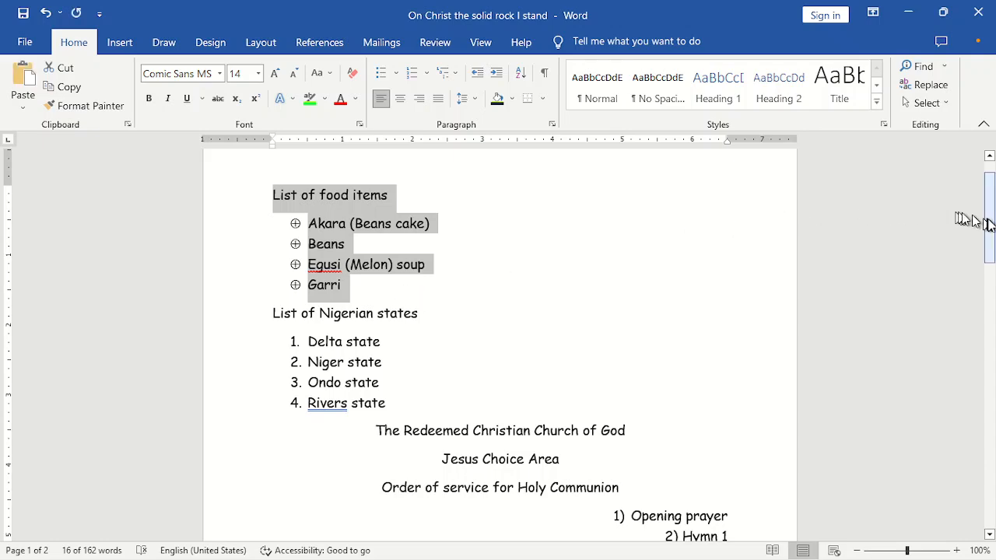
pyautogui.moveTo(985, 220); pyautogui.dragTo(840, 392)
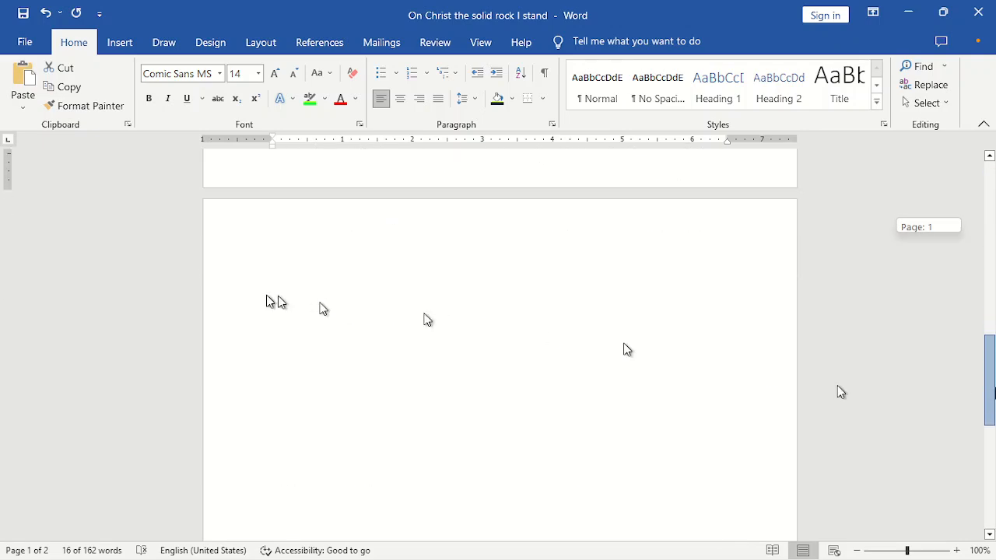
pyautogui.click(272, 264)
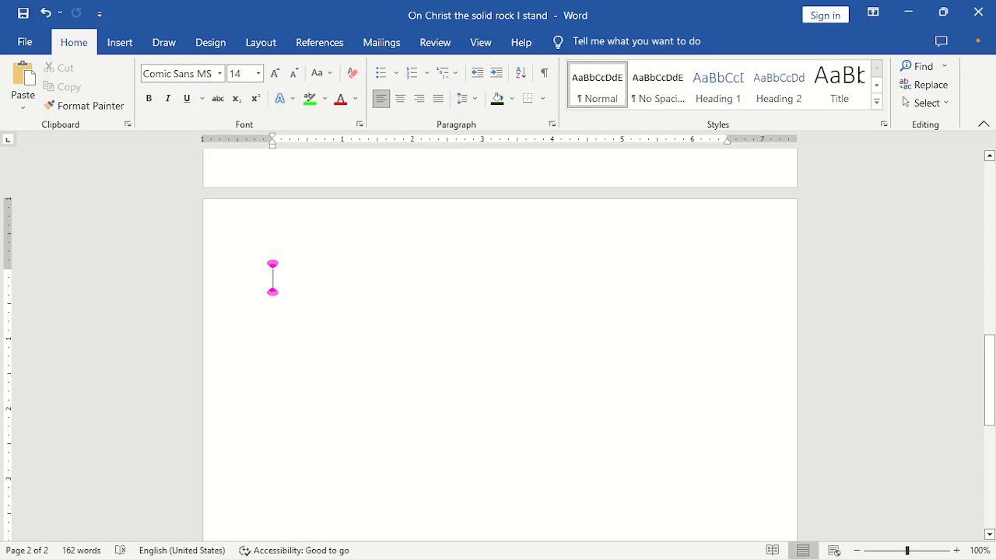
pyautogui.hotkey('ctrl', 'v')
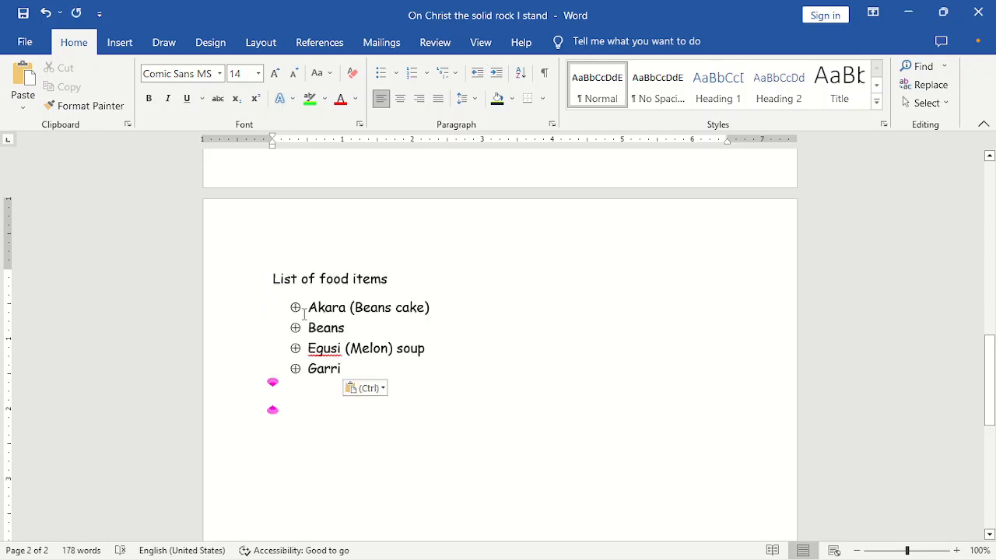
# Step: Remove the bullets from the four food items and move their indent back to the left margin
pyautogui.moveTo(304, 315); pyautogui.dragTo(411, 389)
pyautogui.click(396, 73)
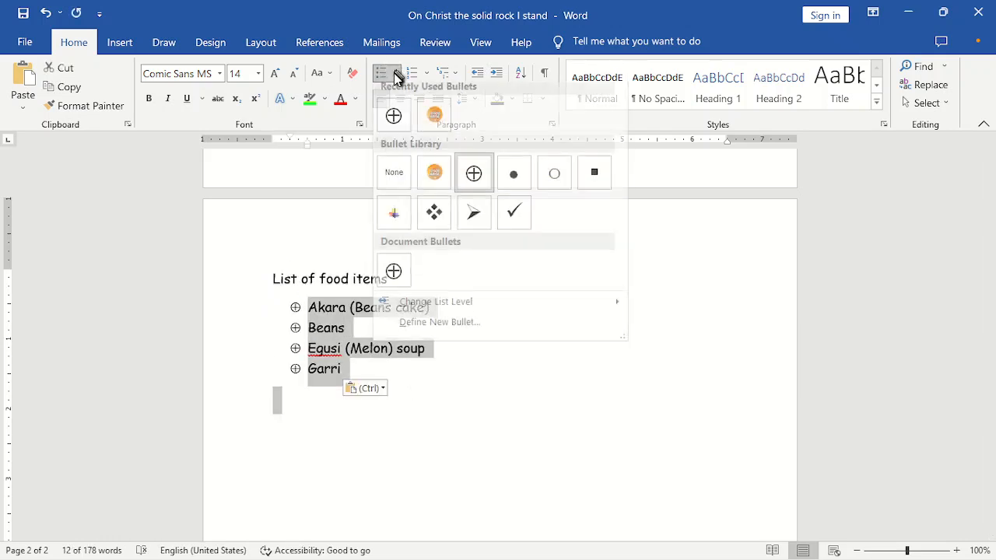
pyautogui.click(394, 172)
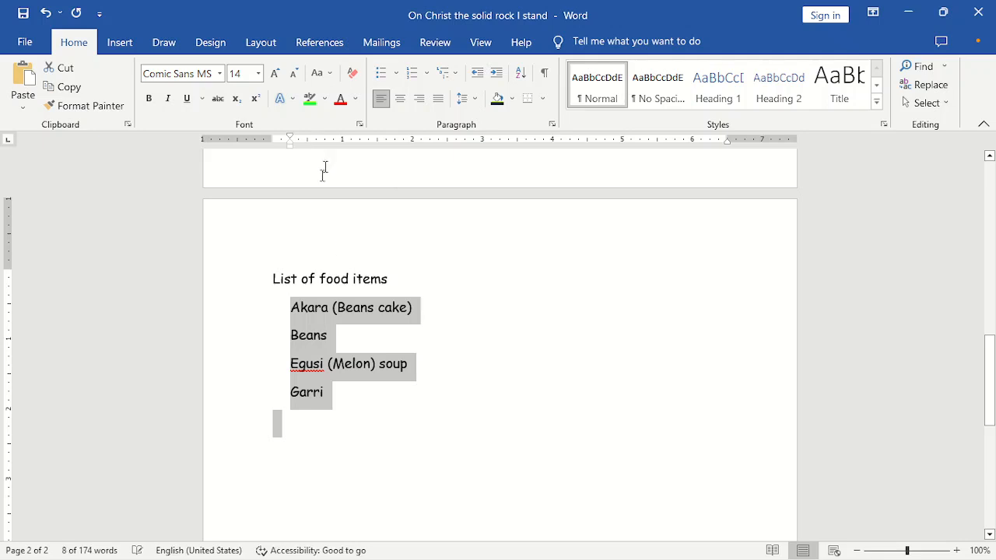
pyautogui.moveTo(290, 147); pyautogui.dragTo(273, 151)
pyautogui.click(390, 364)
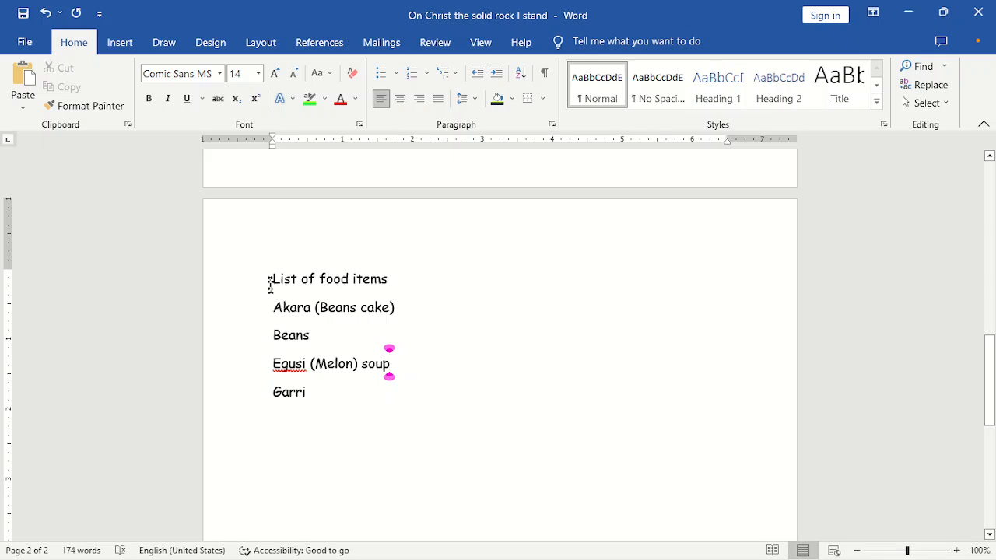
# Step: Replace the heading and food items on the second page with the heading "List of phones"
pyautogui.moveTo(270, 285); pyautogui.dragTo(365, 397)
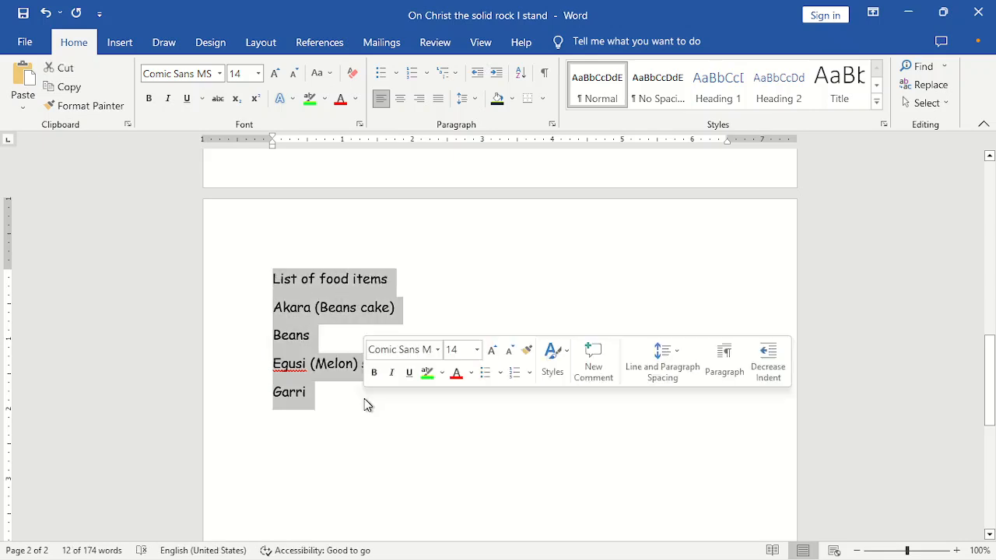
pyautogui.press('BackSpace')
pyautogui.write('Lis')
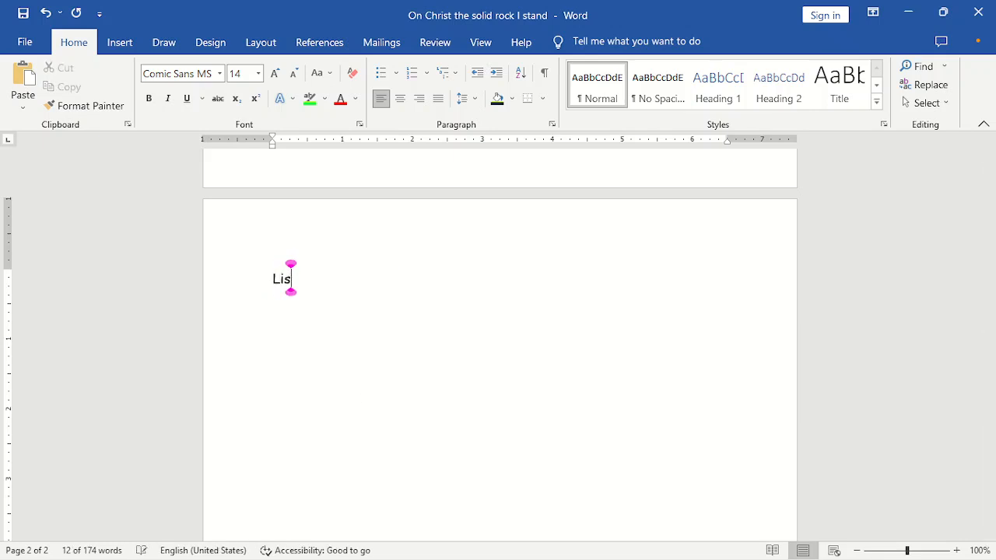
pyautogui.write('t of phone')
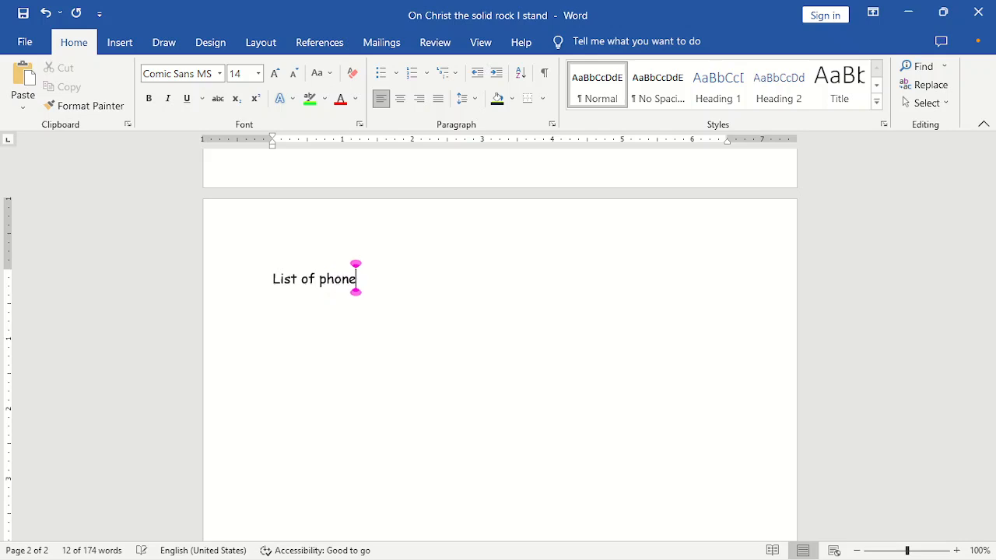
pyautogui.write('s')
pyautogui.press('Return')
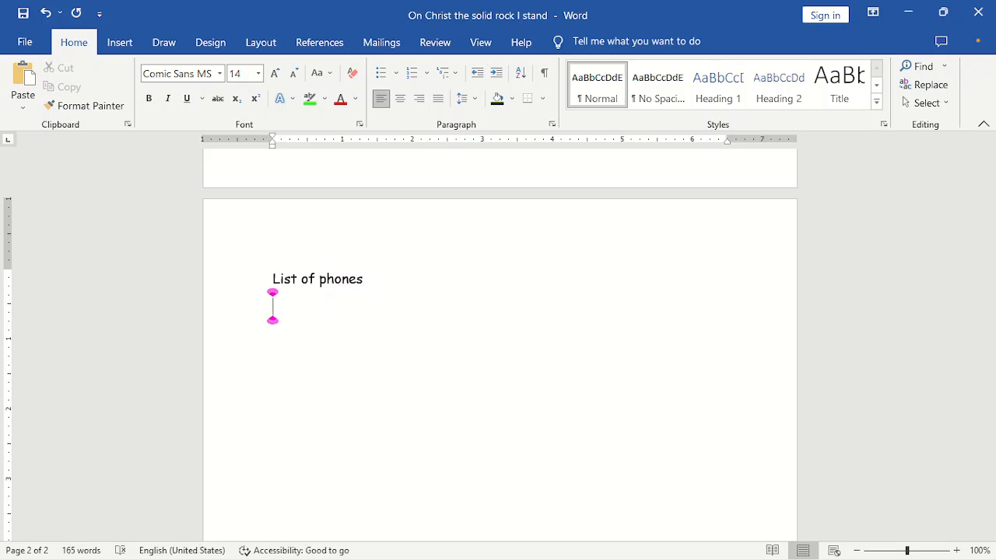
# Step: Enter Tecno, Samsung, Iphon and Infinix on separate lines below the "List of phones" heading
pyautogui.write('tecno')
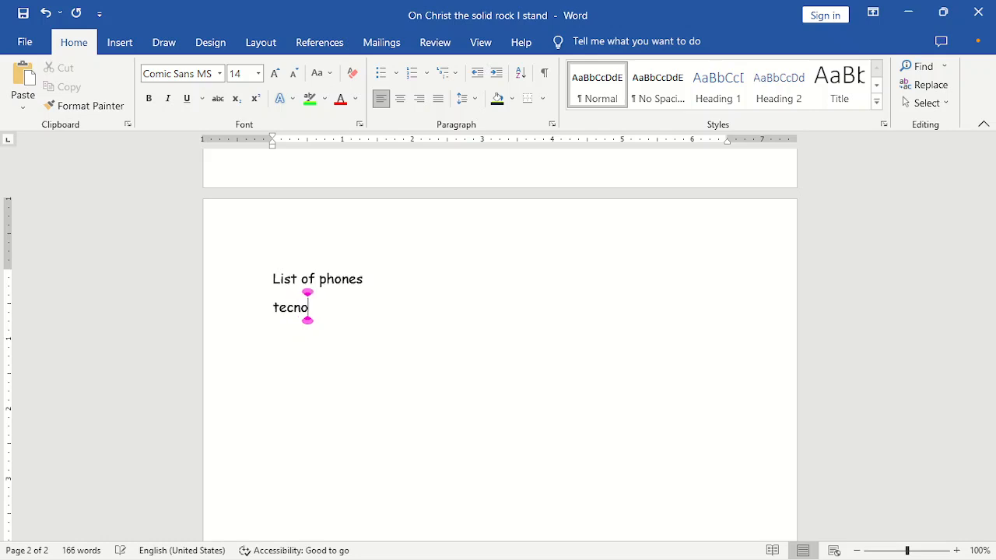
pyautogui.press('Return')
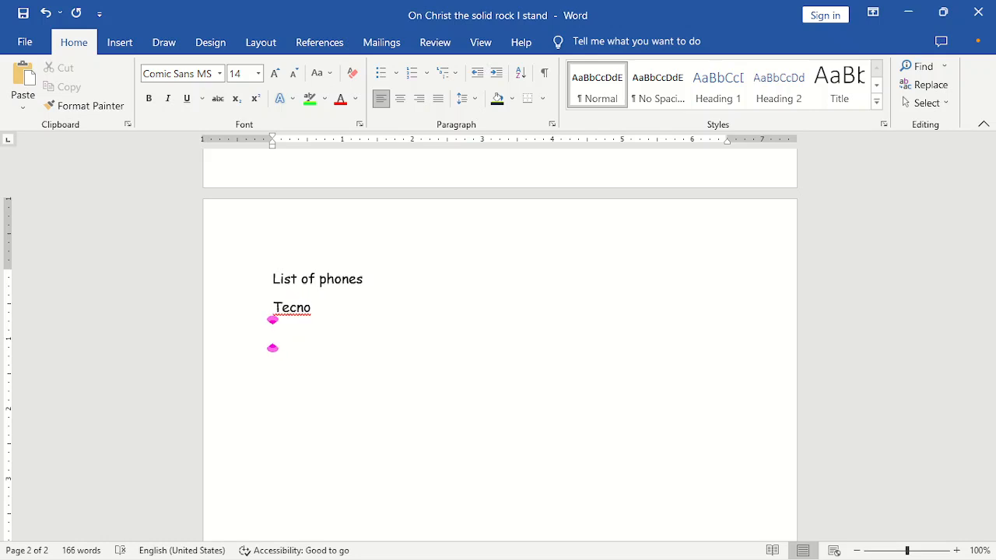
pyautogui.write('samsung')
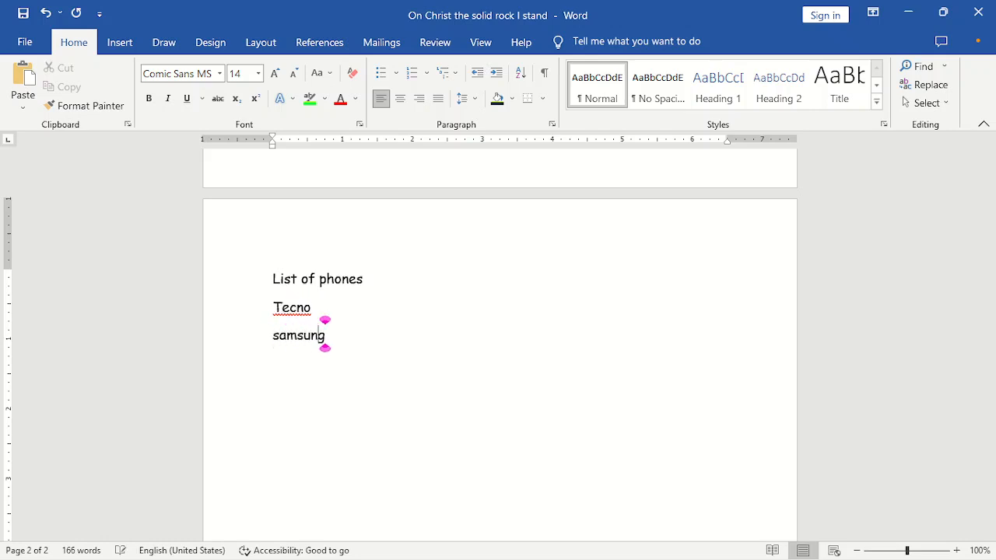
pyautogui.press('Return')
pyautogui.write('i')
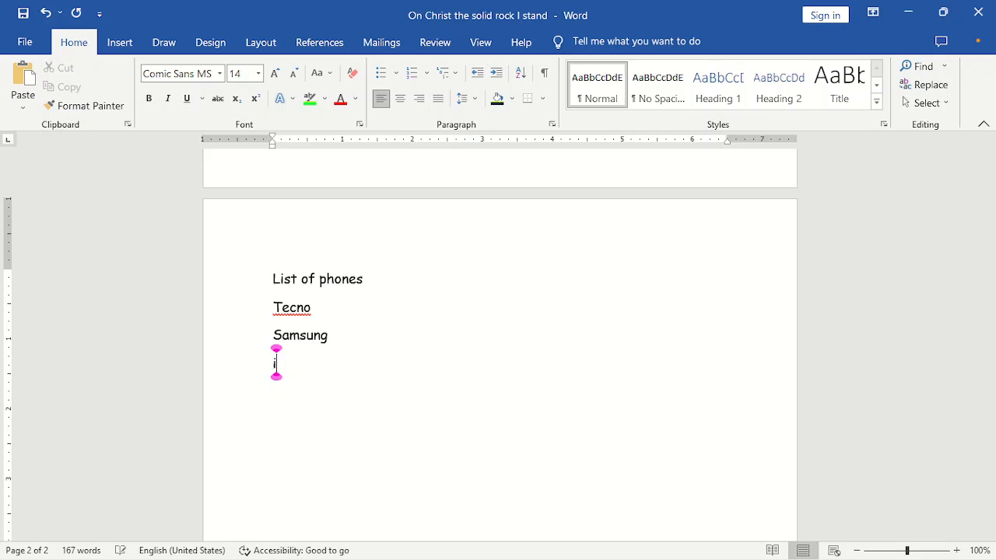
pyautogui.write('phone')
pyautogui.press('BackSpace')
pyautogui.press('Return')
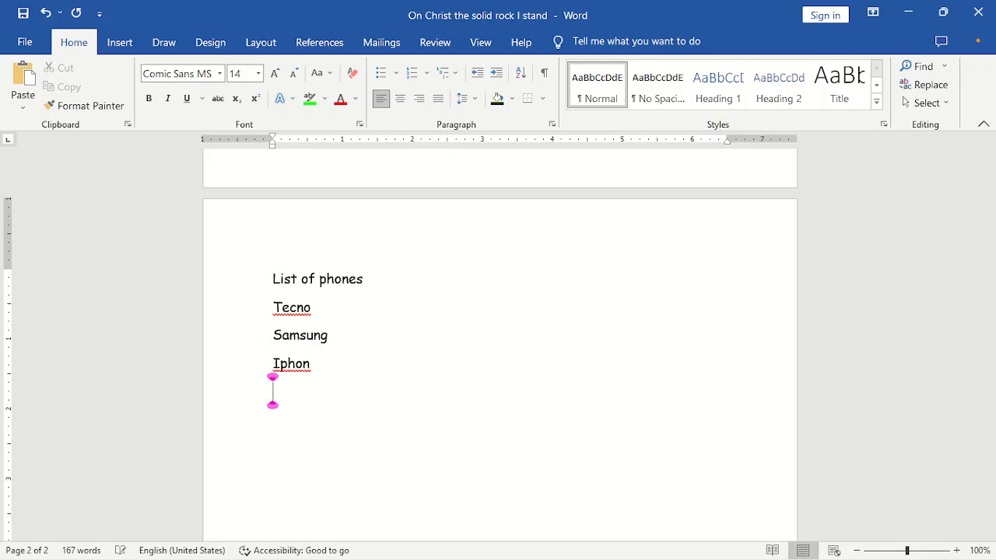
pyautogui.write('infinix')
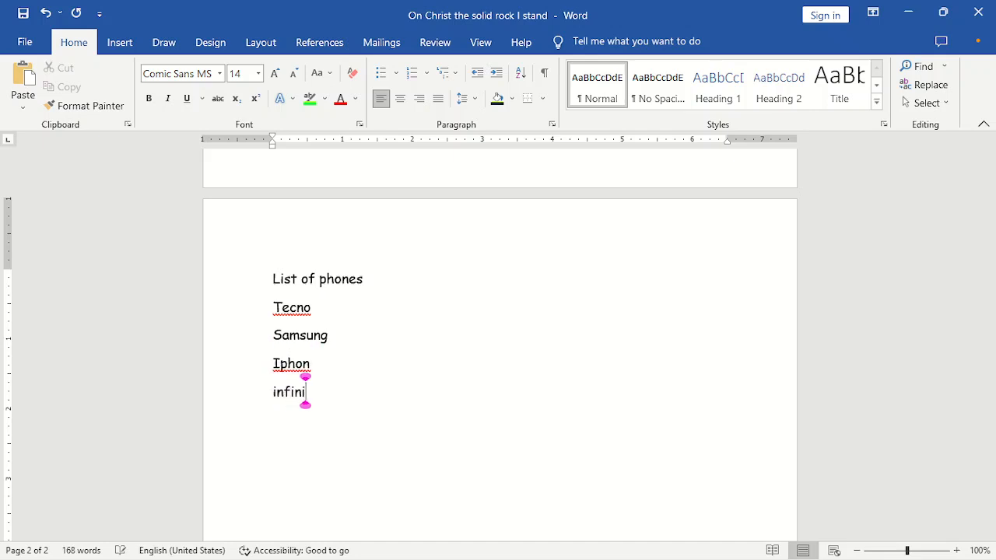
pyautogui.press('Return')
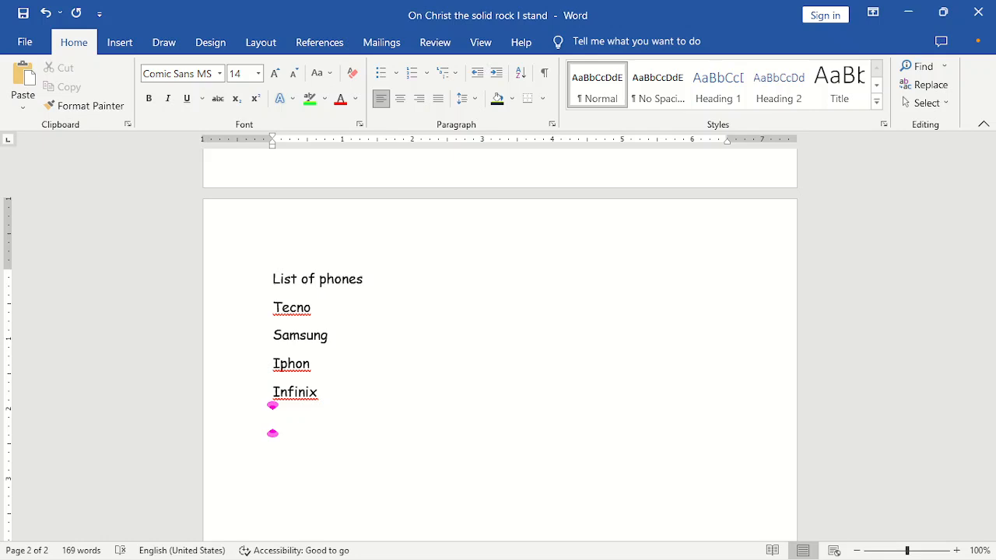
# Step: Insert the lines Camon 17, Camon 18 and Camon 19 below Tecno
pyautogui.click(325, 307)
pyautogui.press('Return')
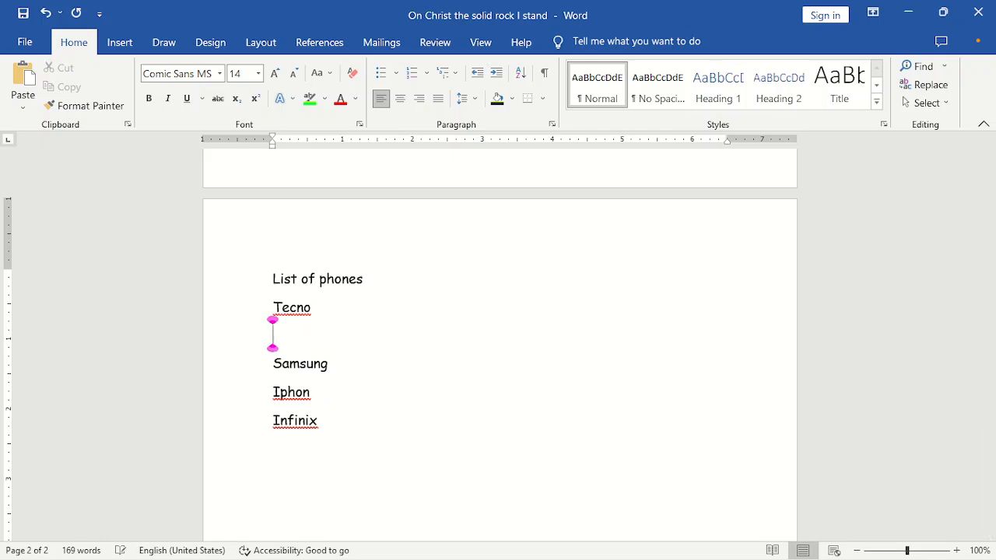
pyautogui.write('Cam')
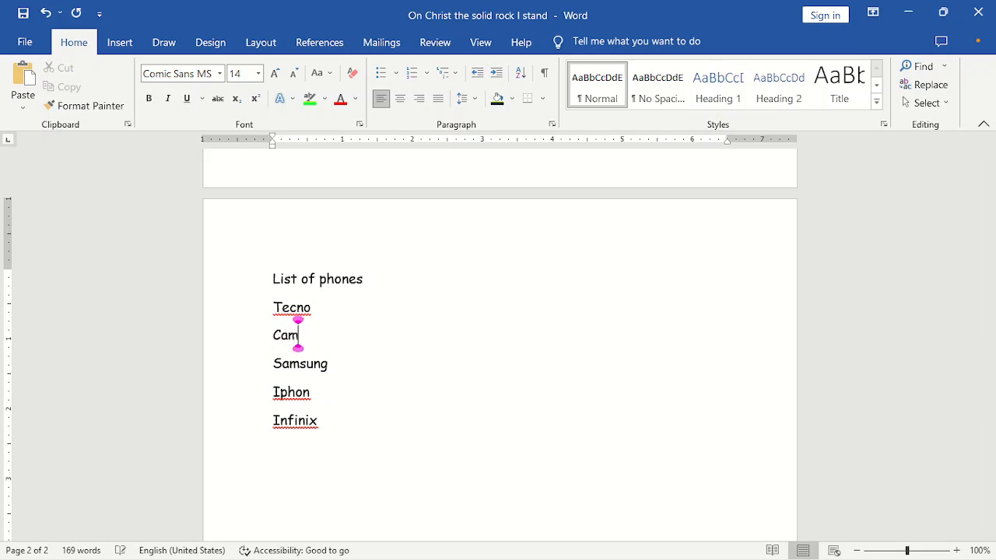
pyautogui.write('on 1')
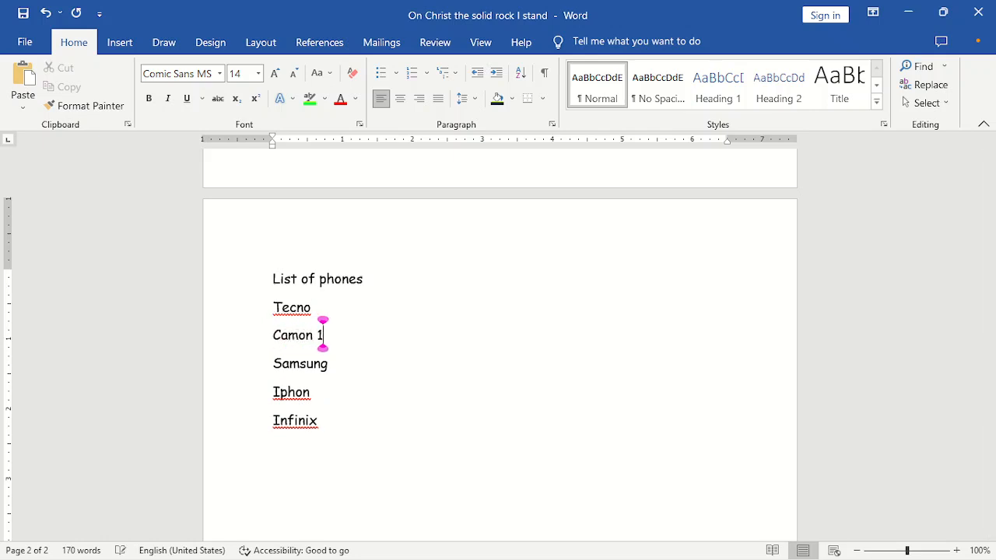
pyautogui.write('7')
pyautogui.press('Return')
pyautogui.write('Ca')
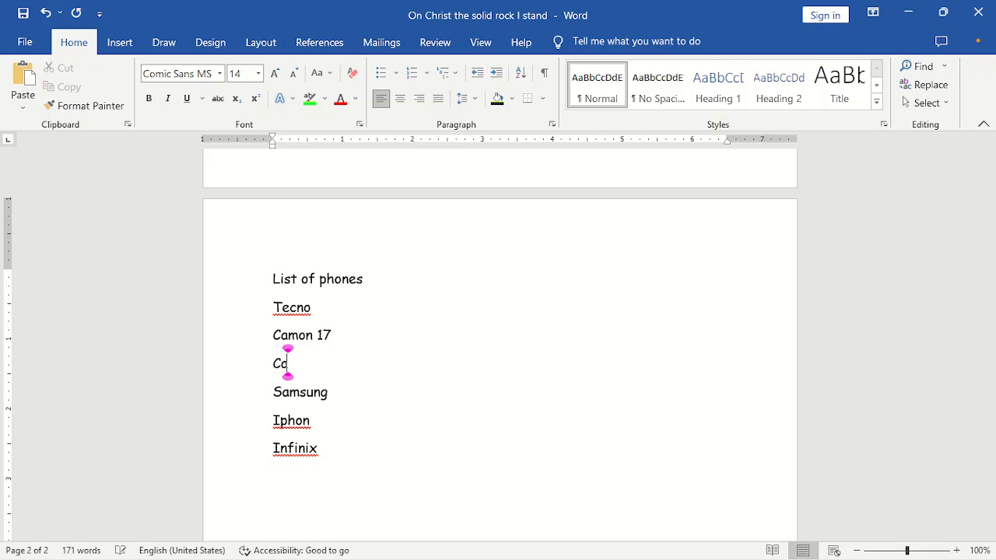
pyautogui.write('mon 19')
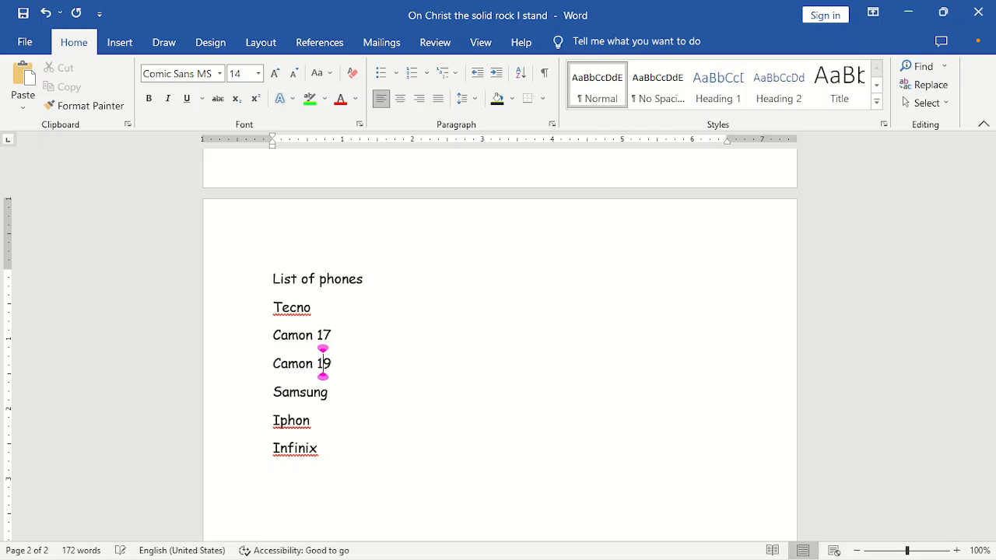
pyautogui.press('BackSpace')
pyautogui.write('8')
pyautogui.press('Return')
pyautogui.write('Camon ')
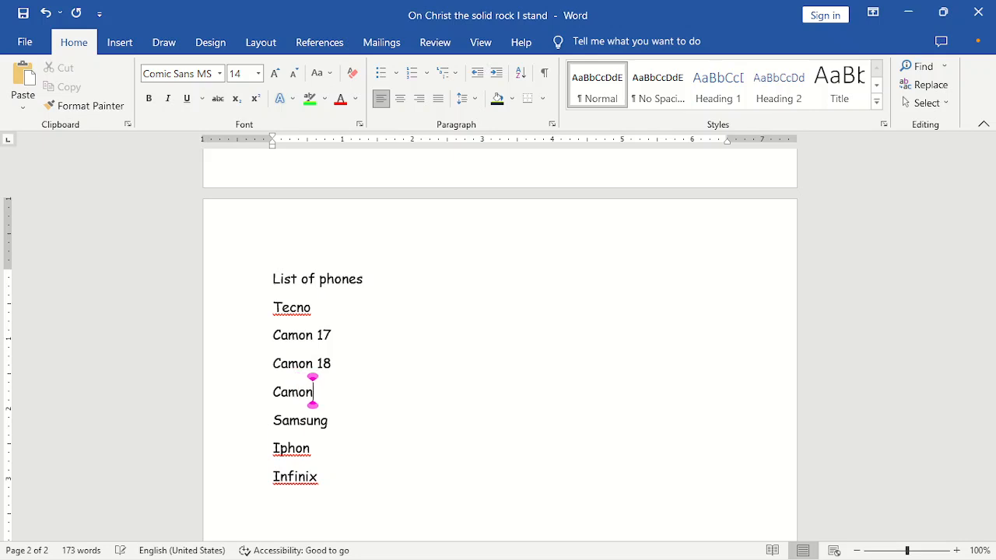
pyautogui.write('19')
# Step: Correct "Iphon" to "Iphone" and add the line "Iphone 11 pro max" below it
pyautogui.click(309, 448)
pyautogui.write('e')
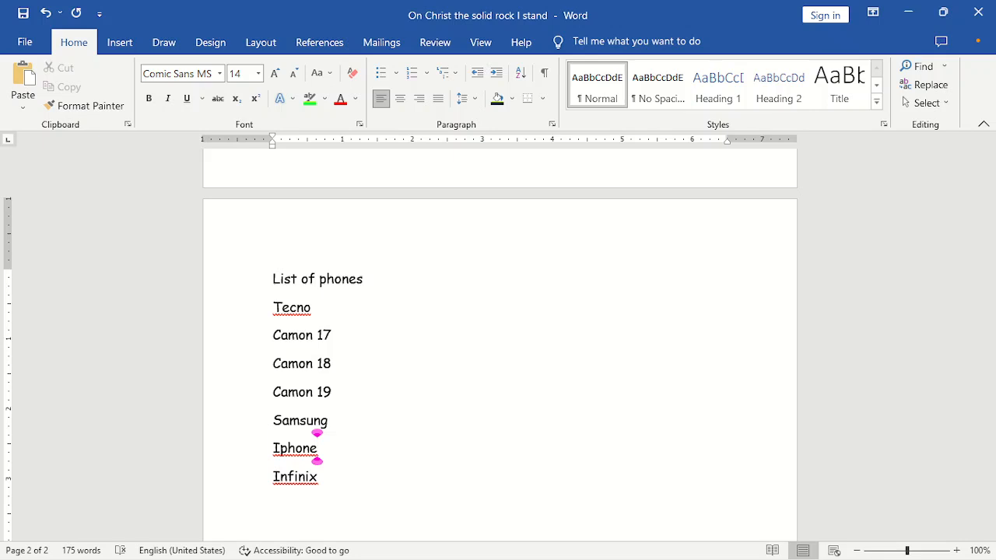
pyautogui.press('Return')
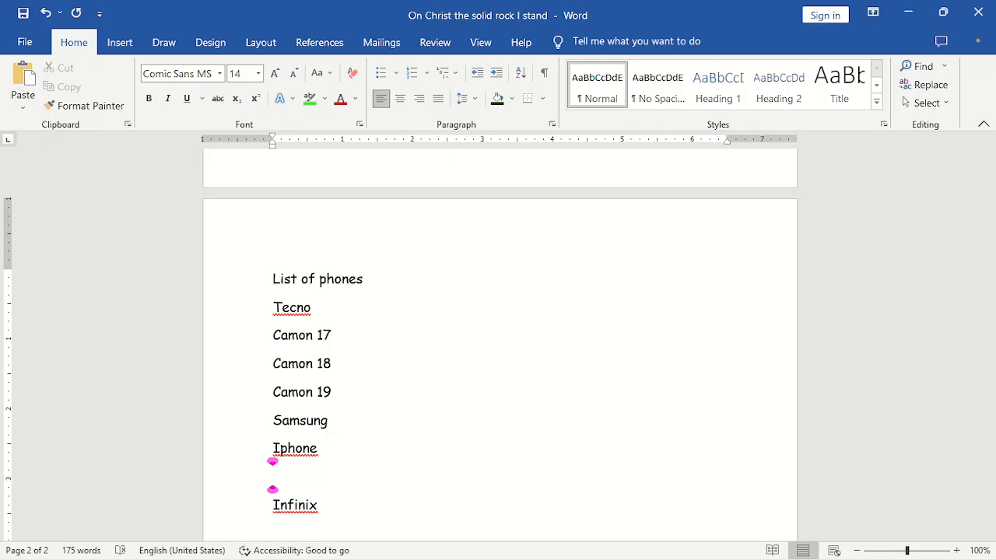
pyautogui.write('iphone')
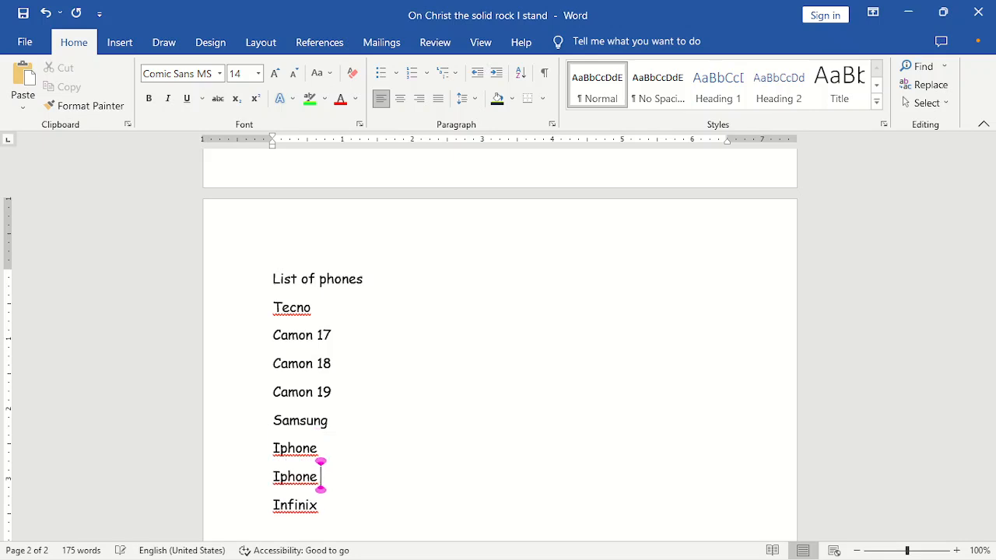
pyautogui.write(' p')
pyautogui.press('BackSpace')
pyautogui.press('BackSpace')
pyautogui.write('11 pro')
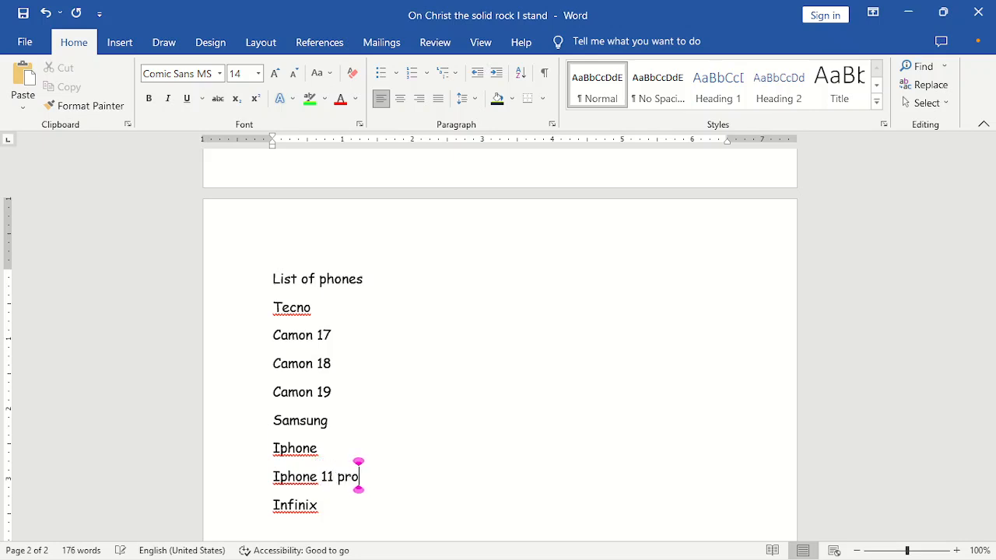
pyautogui.write(' max')
pyautogui.press('Return')
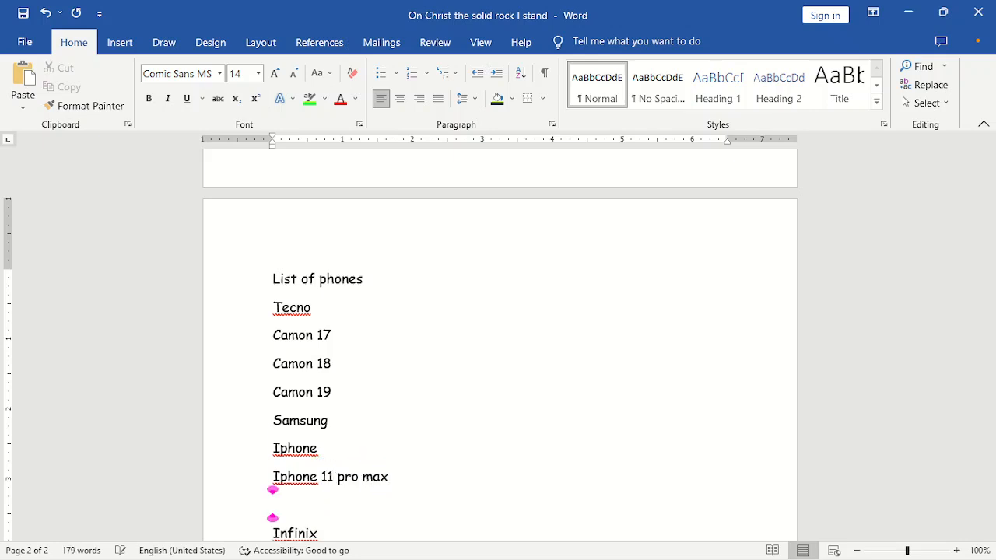
# Step: Add the lines "Iphone 7" and "Iphone 8" below "Iphone 11 pro max"
pyautogui.write('Iphone')
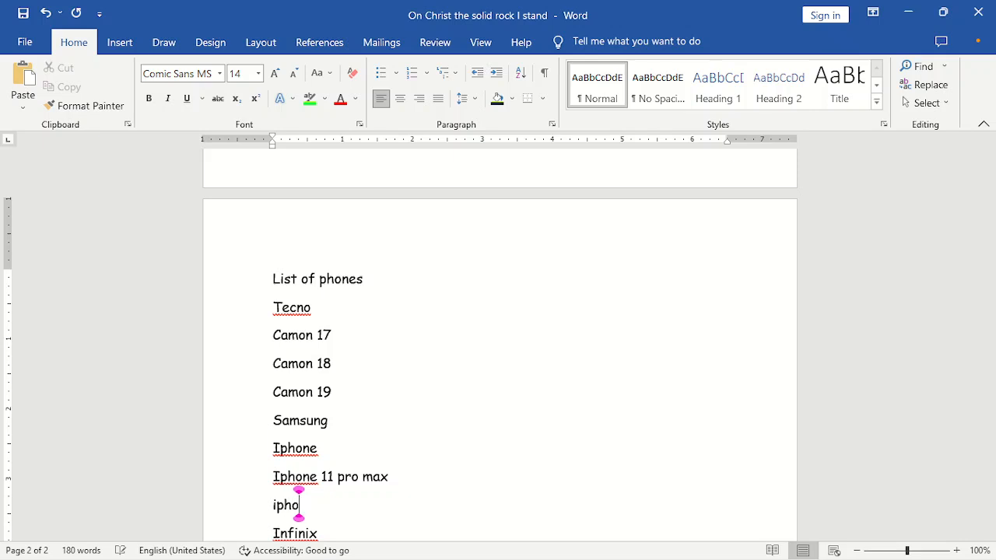
pyautogui.write(' 7')
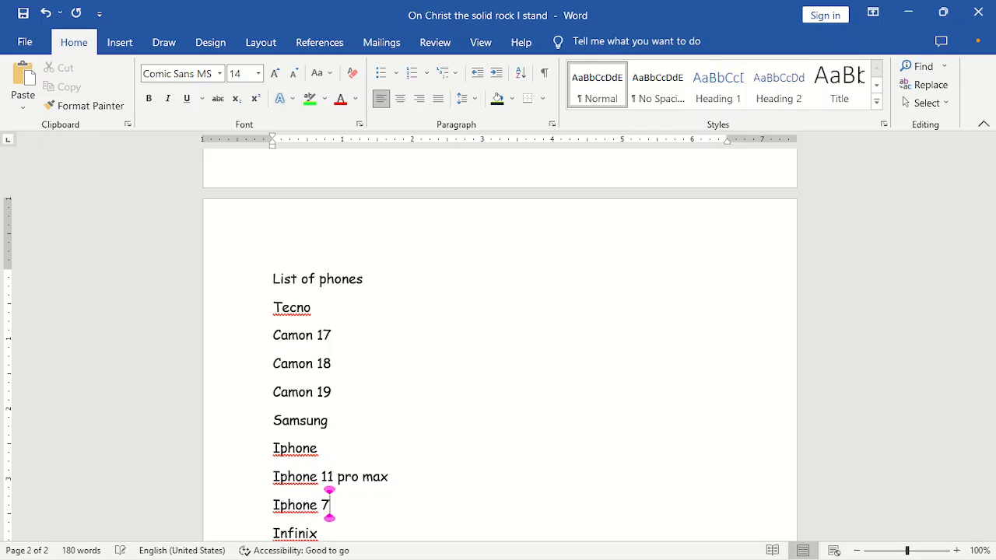
pyautogui.press('Return')
pyautogui.write('ipo')
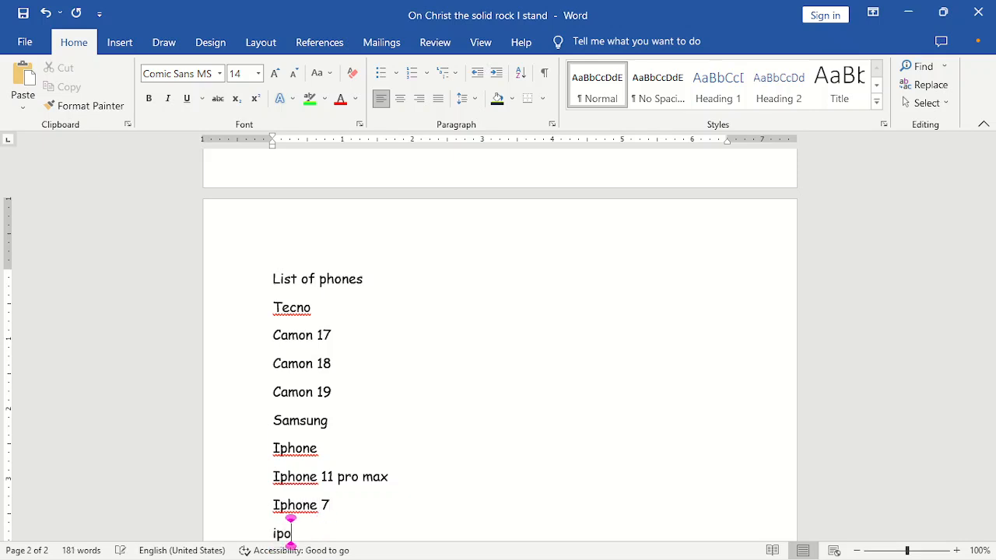
pyautogui.press('BackSpace')
pyautogui.write('hone 9')
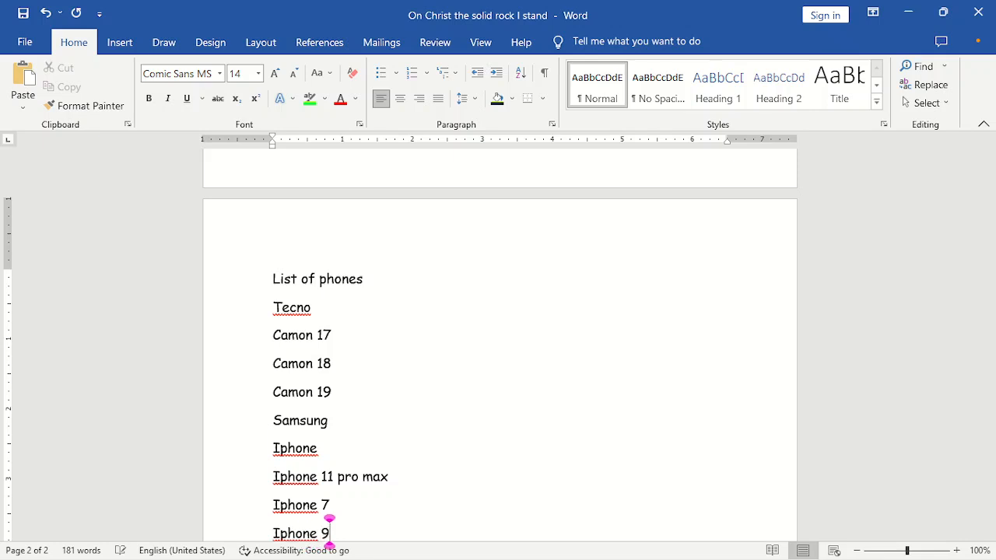
pyautogui.press('BackSpace')
pyautogui.write('8')
# Step: Apply the 1), a), i) multilevel list style to all lines from "List of phones" to "Infinix"
pyautogui.moveTo(990, 352); pyautogui.dragTo(991, 377)
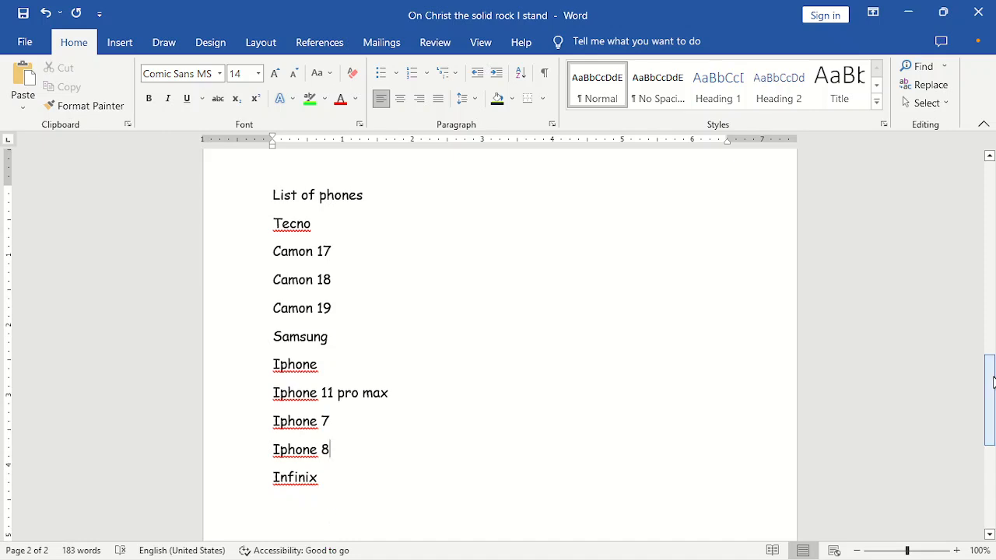
pyautogui.moveTo(273, 195); pyautogui.dragTo(343, 489)
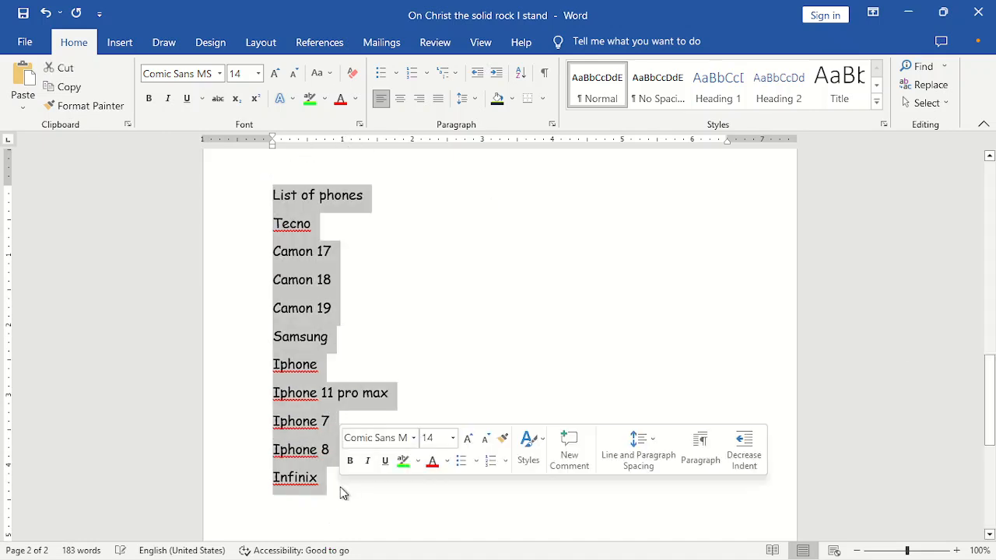
pyautogui.click(448, 75)
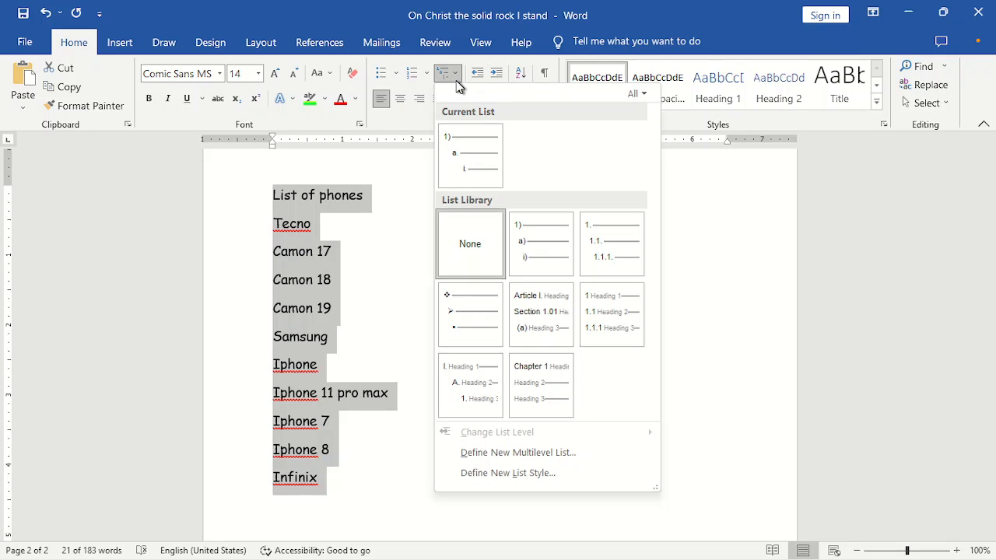
pyautogui.moveTo(475, 148)
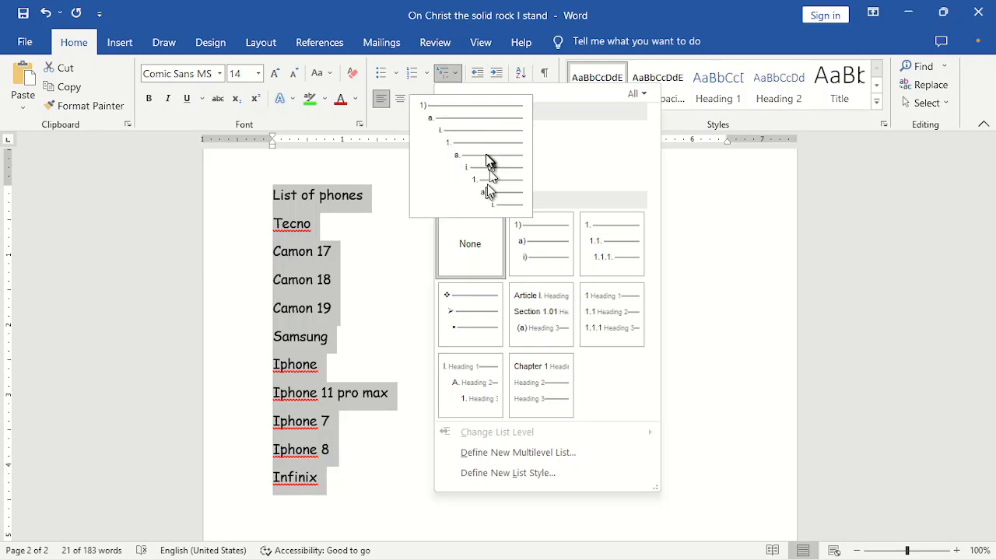
pyautogui.moveTo(518, 226)
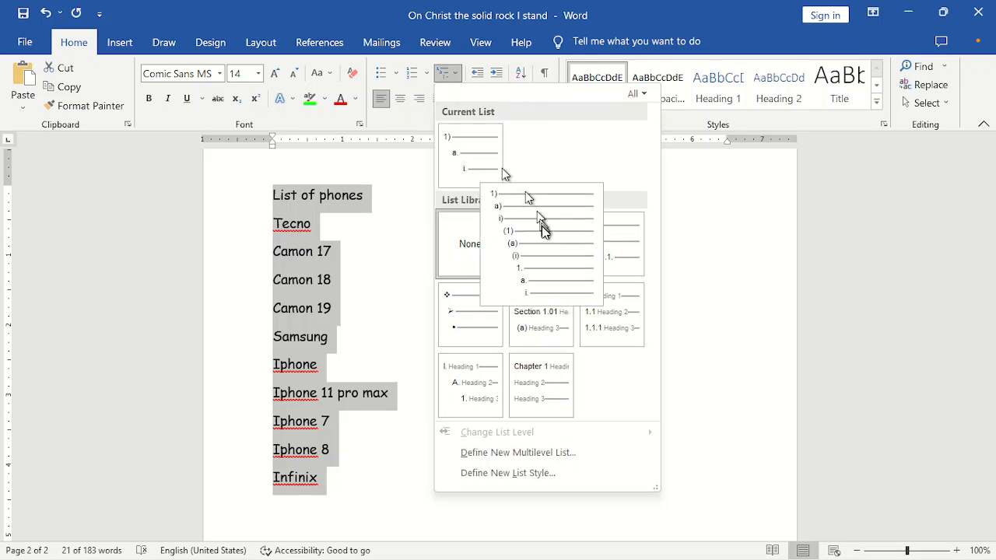
pyautogui.click(545, 266)
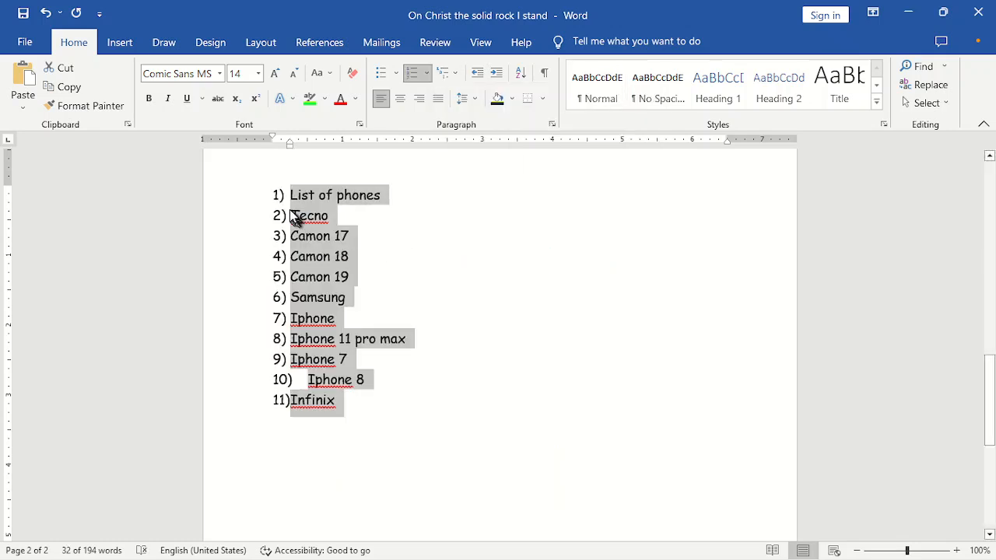
# Step: Reapply the 1), a), i) multilevel list style to the lines from "List of phones" to "Infinix"
pyautogui.click(456, 74)
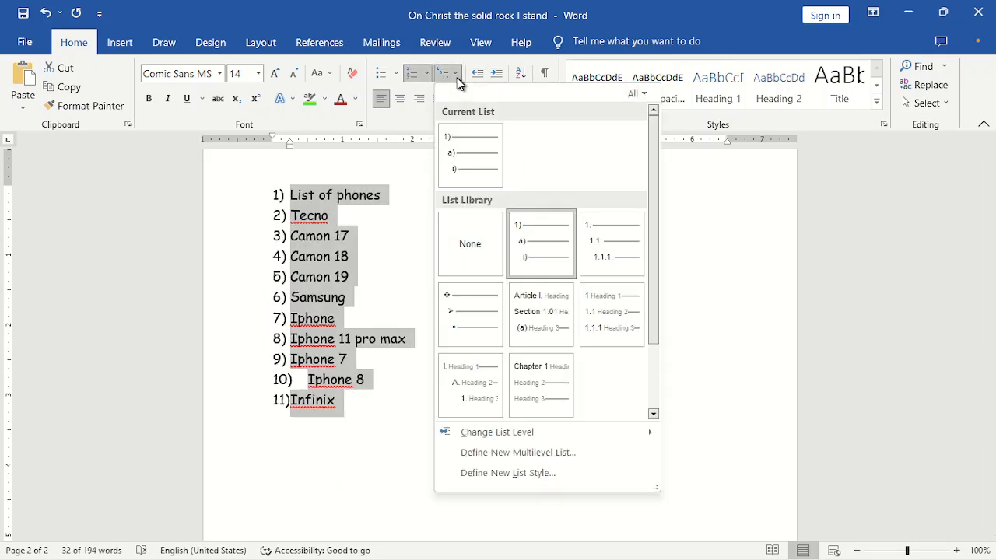
pyautogui.moveTo(606, 254)
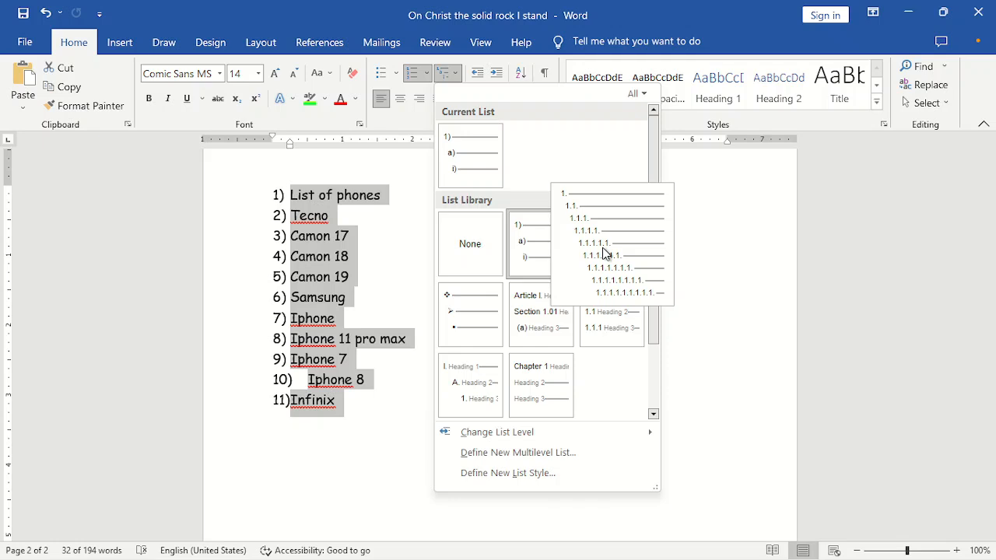
pyautogui.moveTo(551, 249)
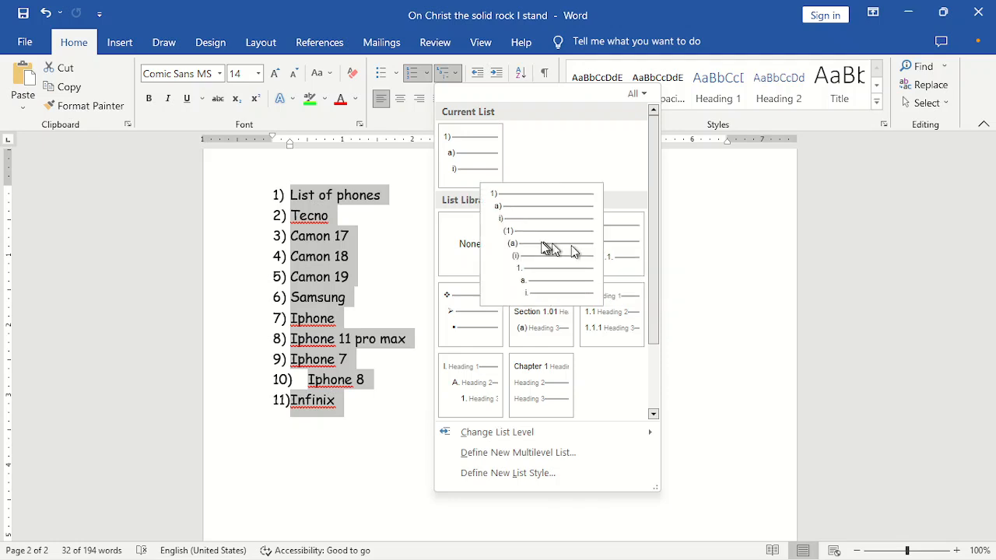
pyautogui.click(512, 249)
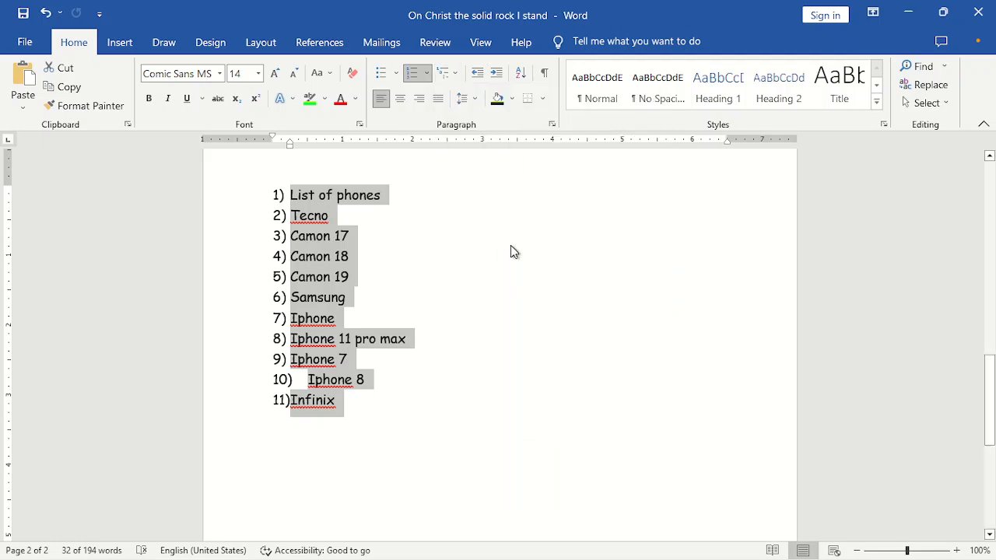
# Step: Demote the lines from "Tecno" to "Infinix" to the second list level, a), b), c), under "List of phones"
pyautogui.doubleClick(327, 217)
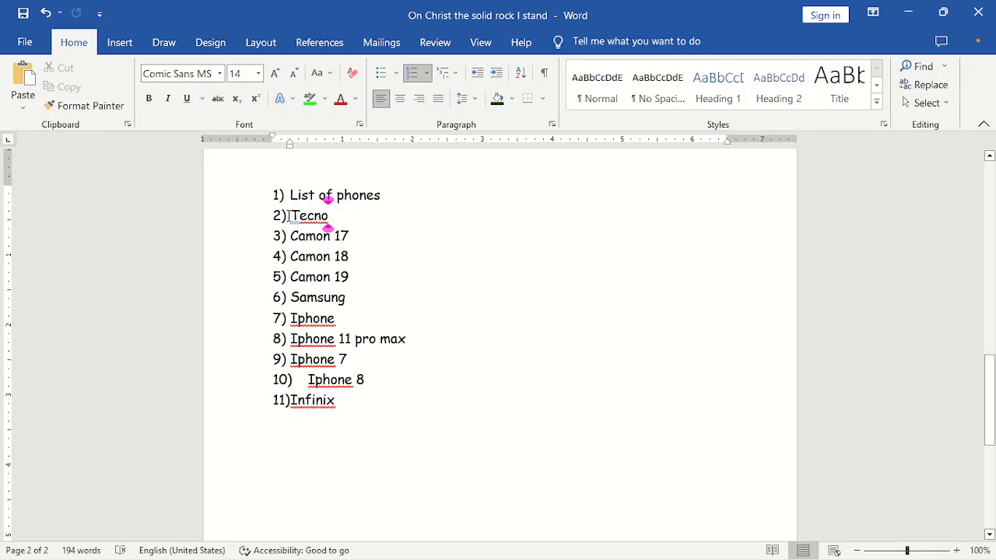
pyautogui.moveTo(290, 220); pyautogui.dragTo(299, 406)
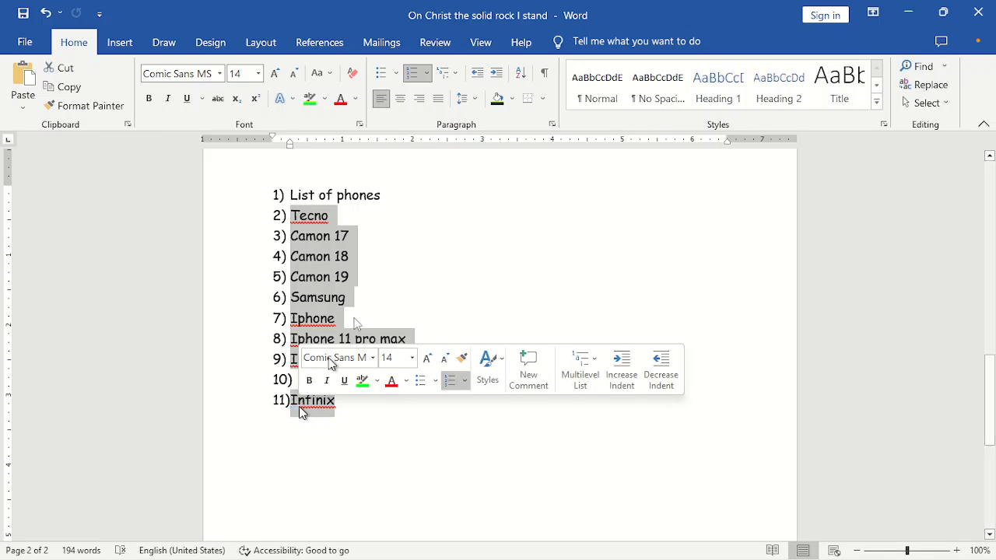
pyautogui.click(496, 74)
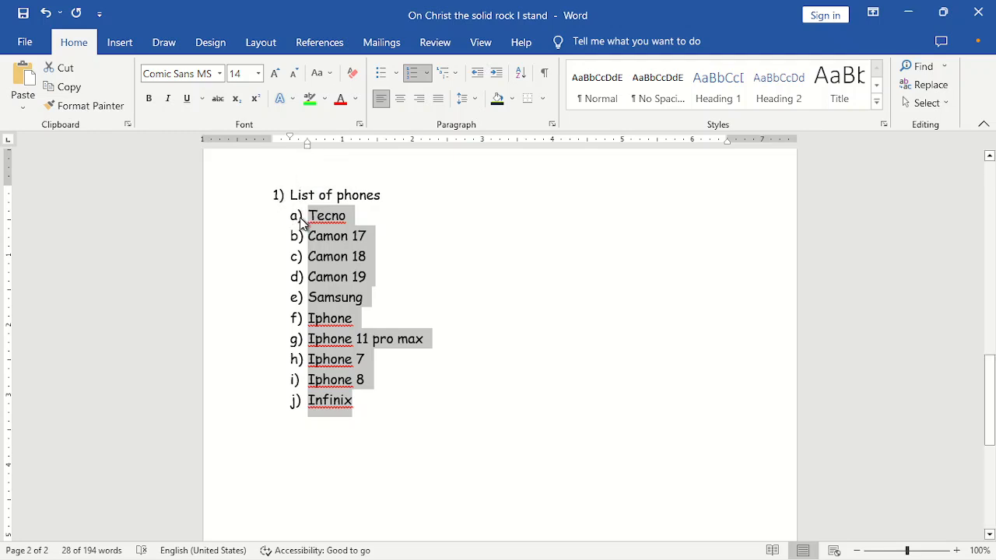
# Step: Demote Camon 17, Camon 18 and Camon 19 to the third list level, i), ii), iii), under Tecno
pyautogui.click(368, 256)
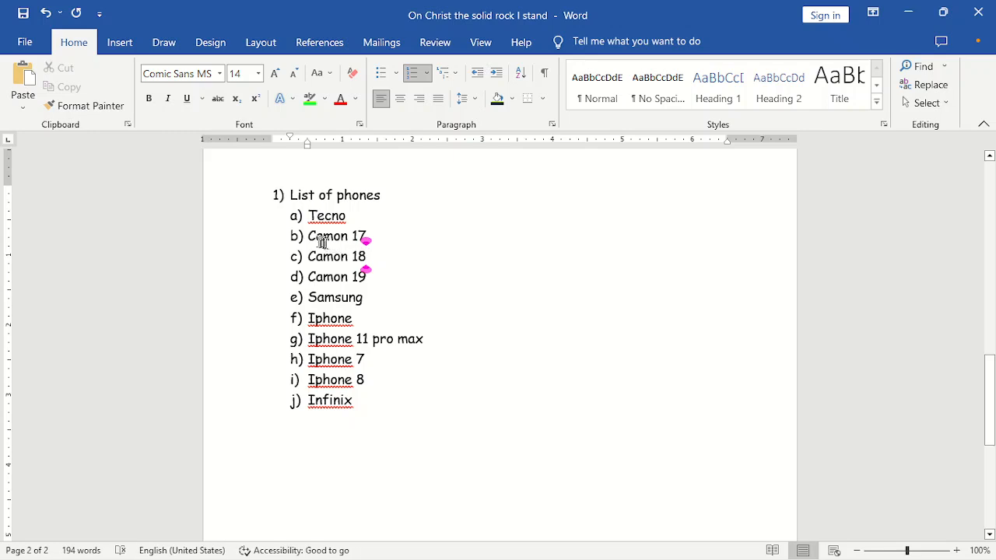
pyautogui.moveTo(308, 236); pyautogui.dragTo(368, 277)
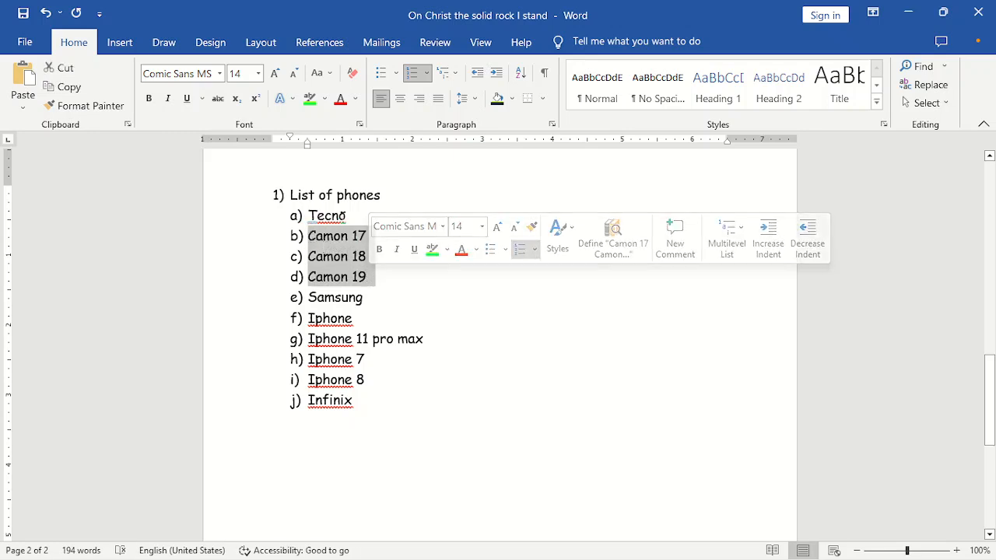
pyautogui.click(498, 78)
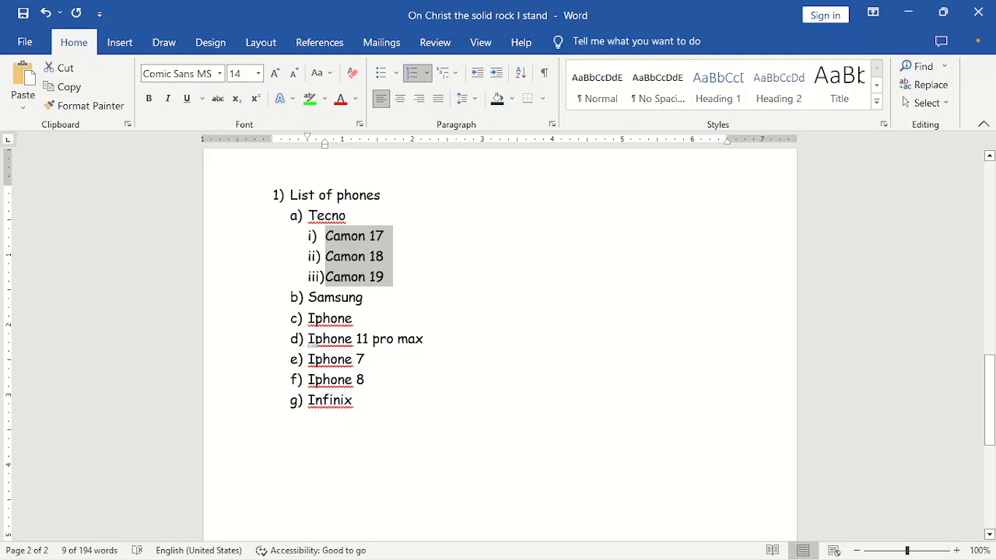
# Step: Demote Iphone 11 pro max, Iphone 7 and Iphone 8 to the third list level under Iphone
pyautogui.moveTo(309, 340); pyautogui.dragTo(382, 378)
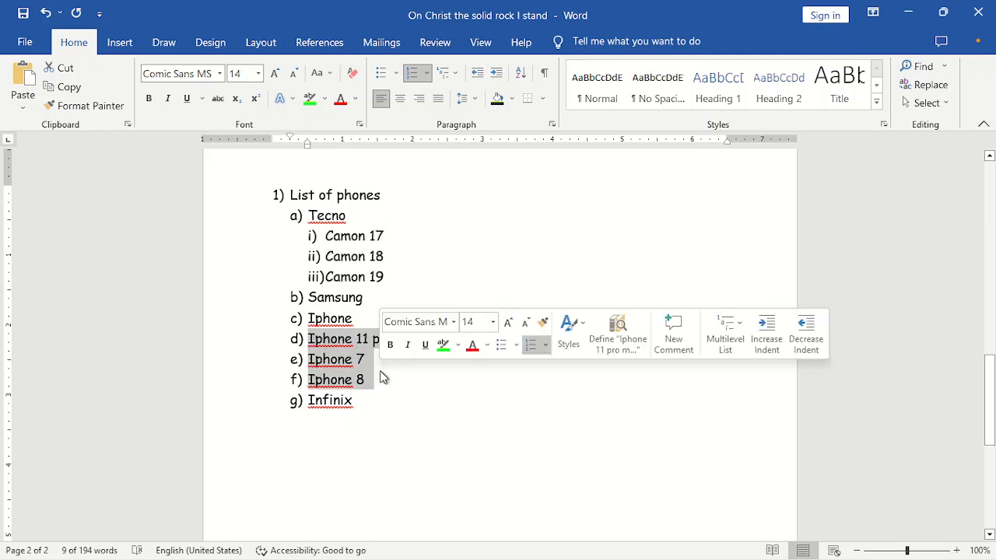
pyautogui.click(497, 75)
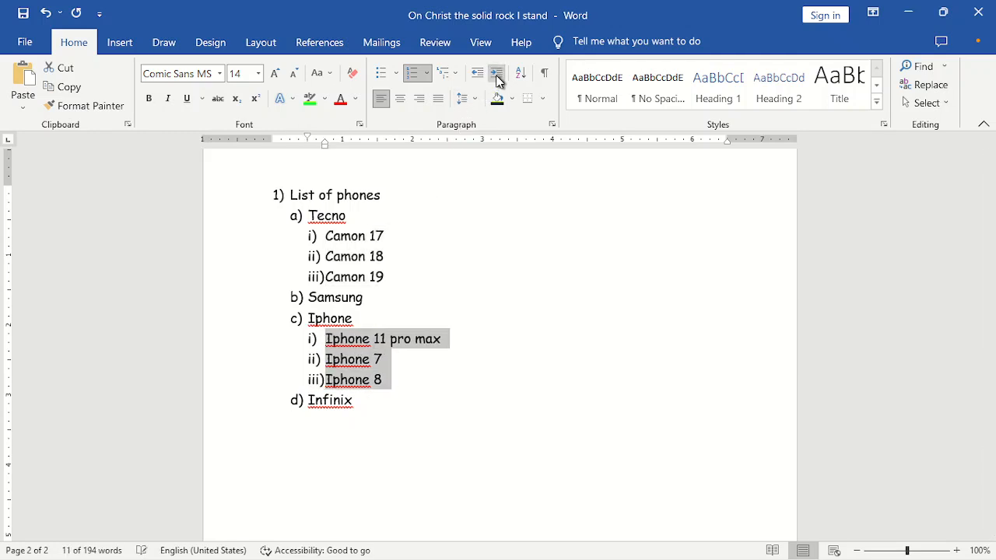
pyautogui.click(440, 396)
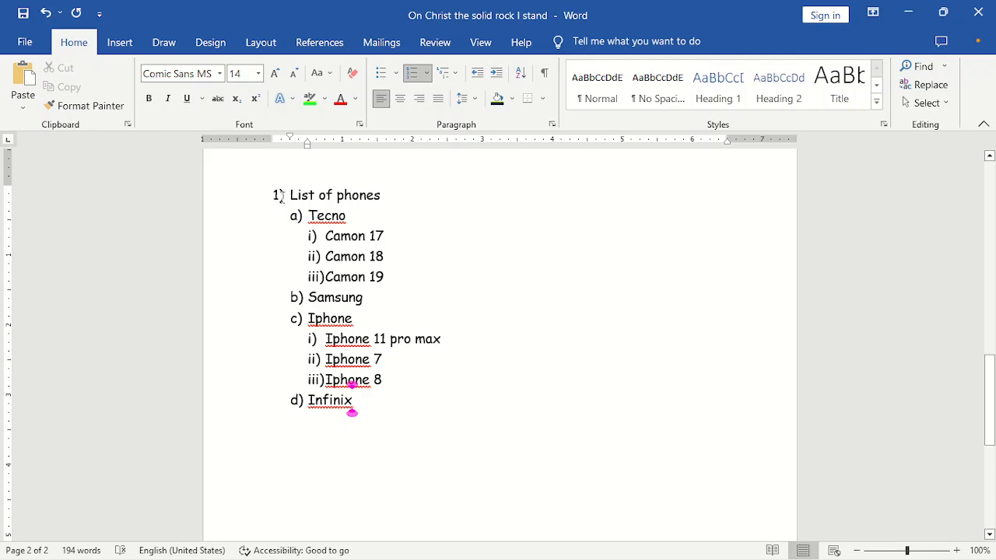
pyautogui.click(457, 74)
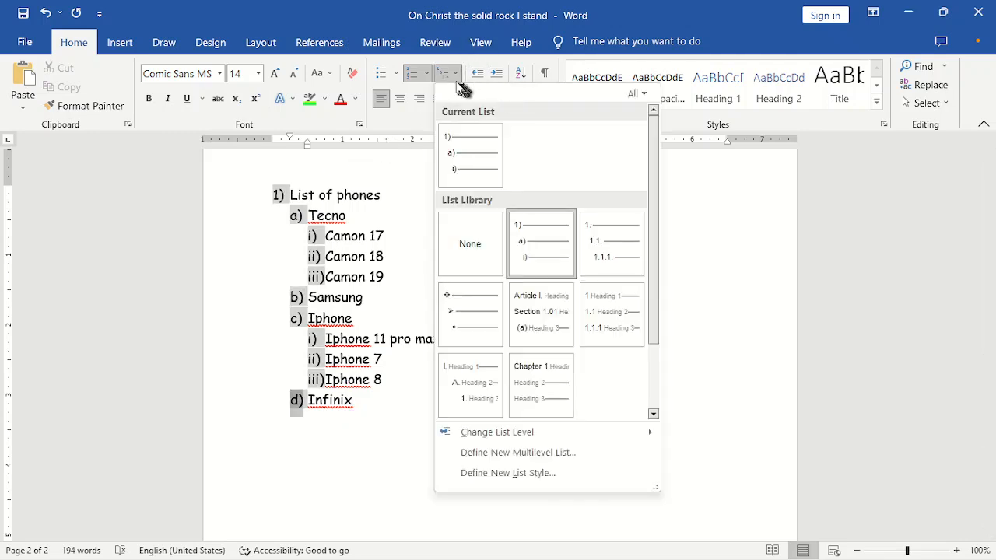
pyautogui.click(395, 210)
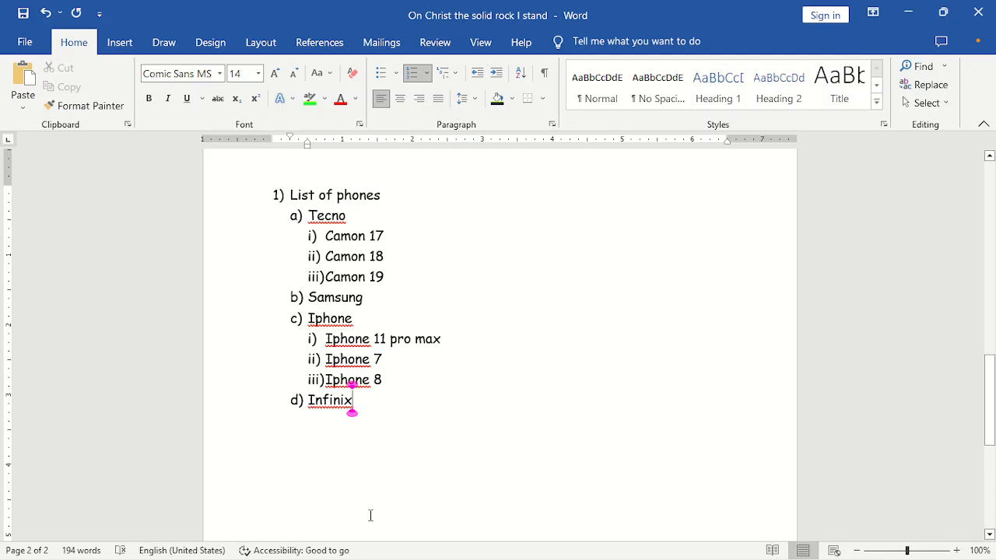
# Step: End the list below "Infinix" with an unnumbered paragraph and increase its left indent five times, to 2.5 inches
pyautogui.press('Return')
pyautogui.press('Return')
pyautogui.press('Return')
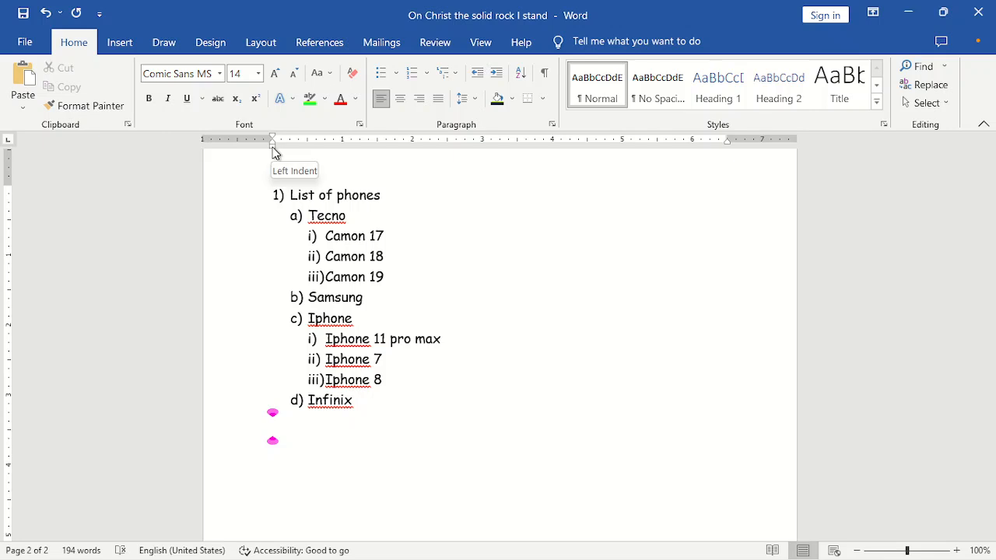
pyautogui.click(498, 72)
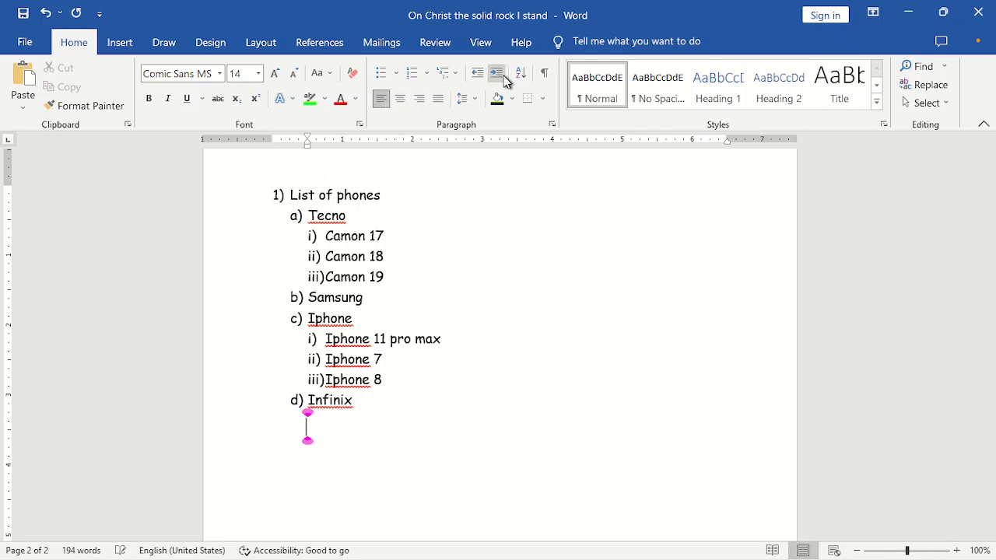
pyautogui.click(504, 79)
pyautogui.click(503, 78)
pyautogui.click(504, 79)
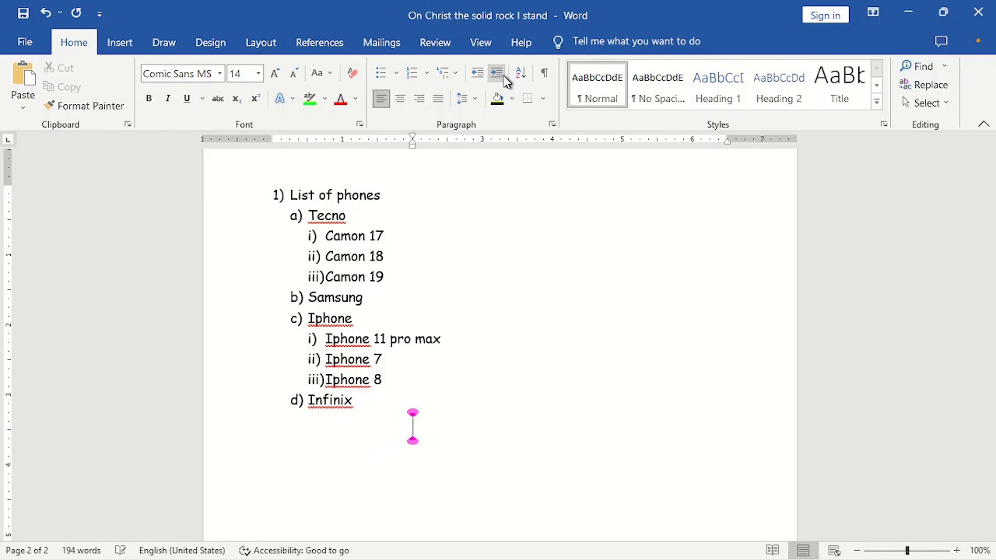
pyautogui.click(503, 78)
# Step: Enter the sample lines "Lflfglkfgkflgfg" and "Flkfglfgklfgkfg" at the 2.5-inch indent, followed by a new line
pyautogui.write('lflfglk')
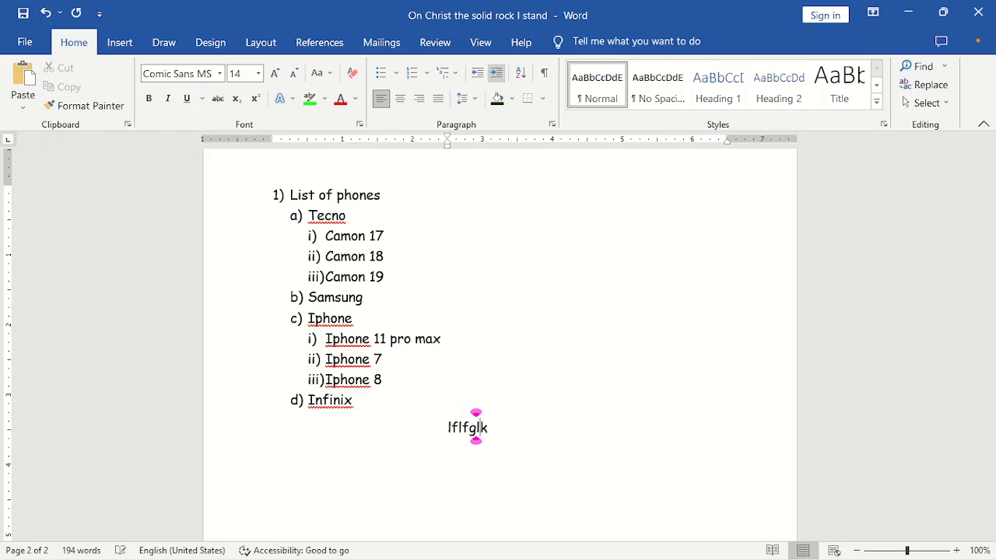
pyautogui.write('fgkflgfg')
pyautogui.press('Return')
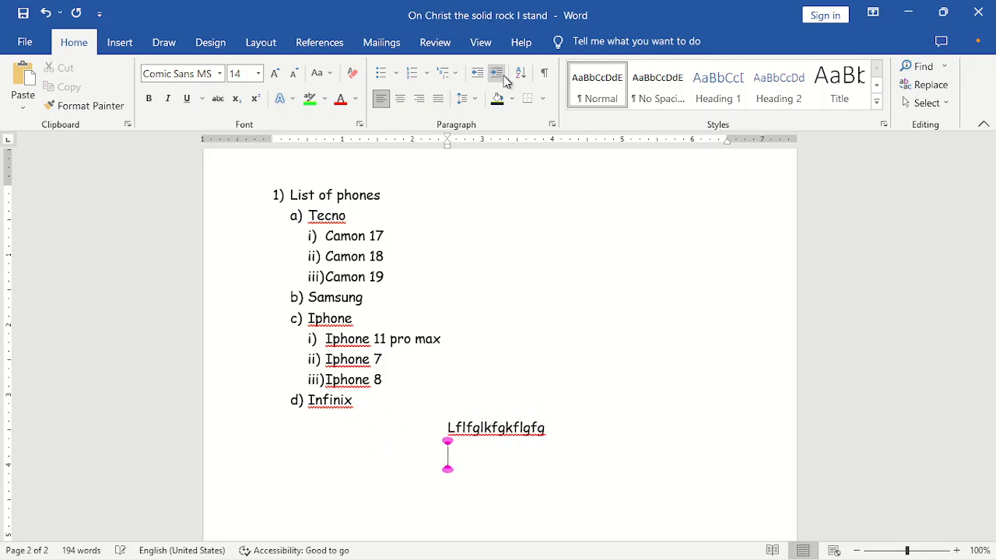
pyautogui.write('flkfglfgklfgkfg')
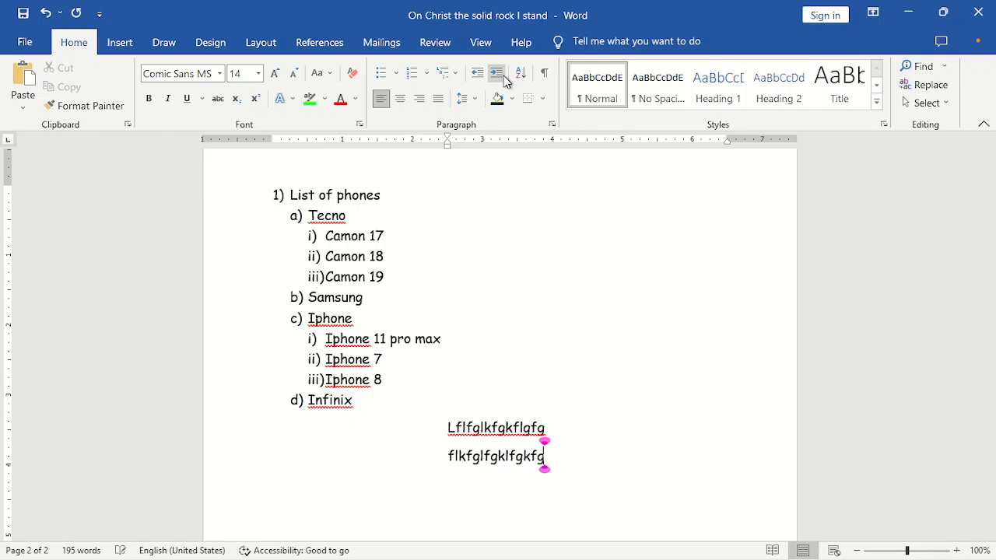
pyautogui.press('Return')
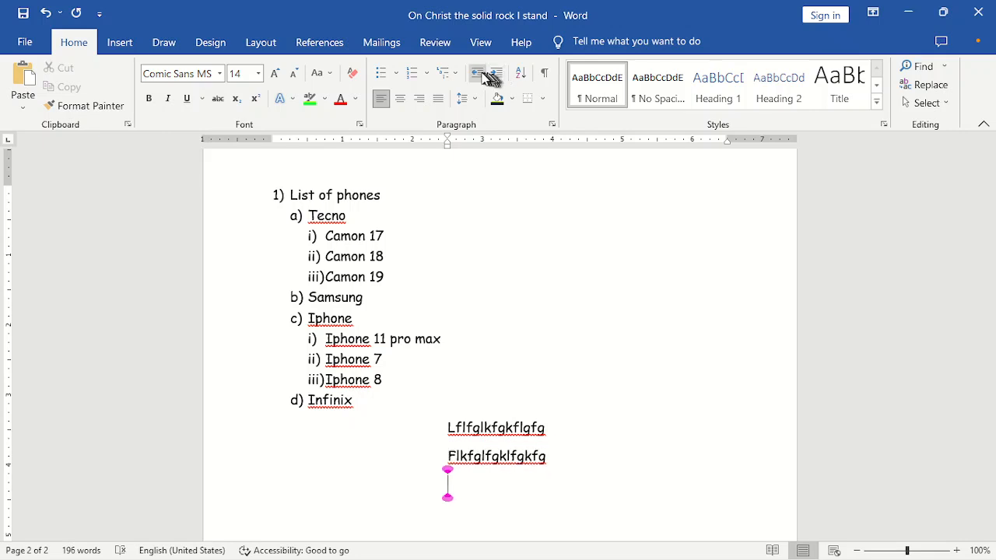
# Step: Decrease the new line's indent by one level and enter the sample lines "Fdfdf" and "Sfdfsf"
pyautogui.click(479, 74)
pyautogui.write('fdfdf')
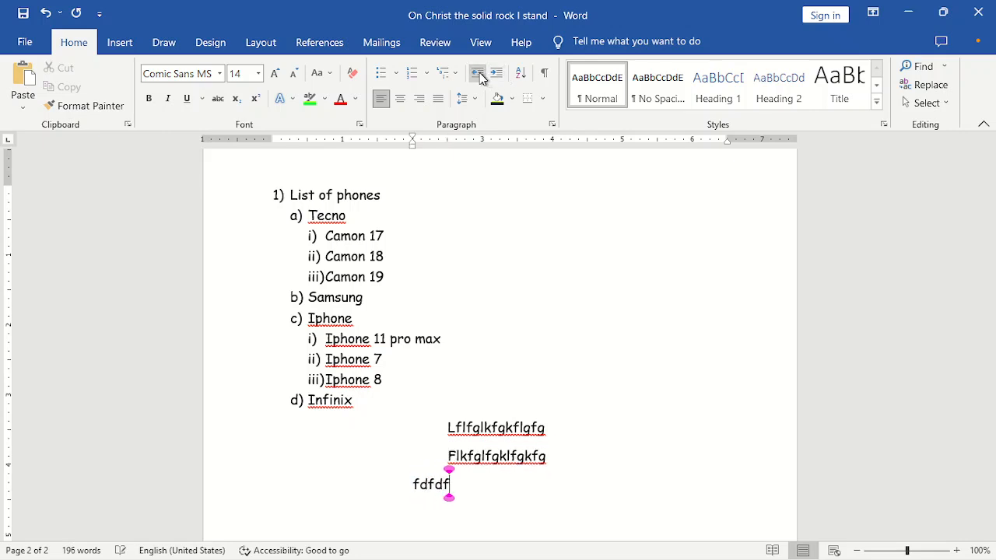
pyautogui.press('Return')
pyautogui.write('sfdfsf')
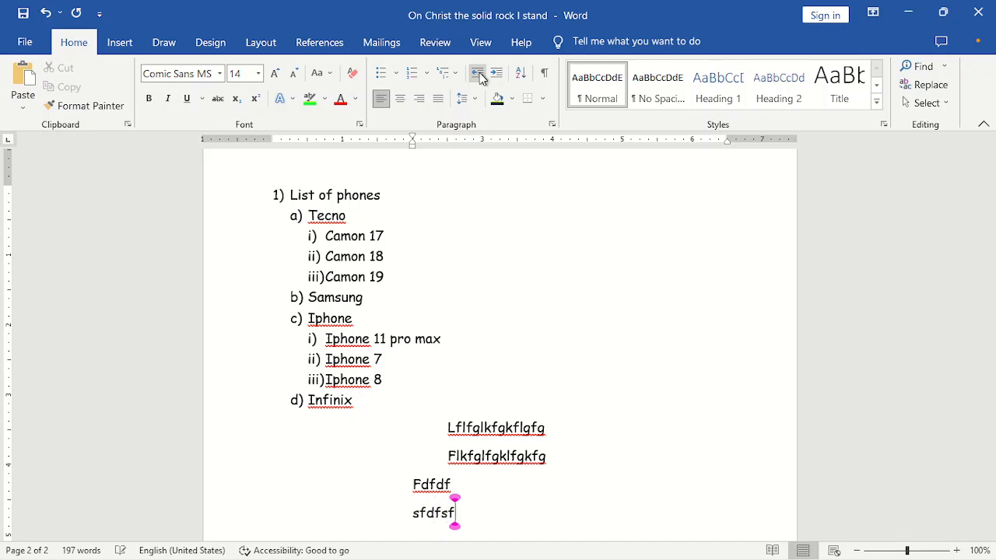
pyautogui.press('Return')
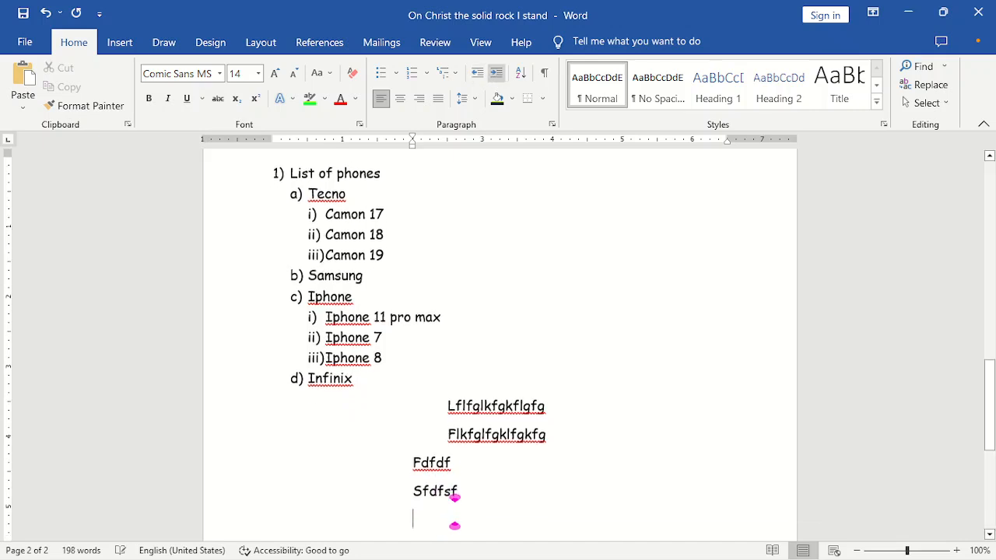
# Step: Increase the indent by one level below "Sfdfsf" and enter the sample lines "Dfdfsds" and "sfsdssfs"
pyautogui.click(498, 73)
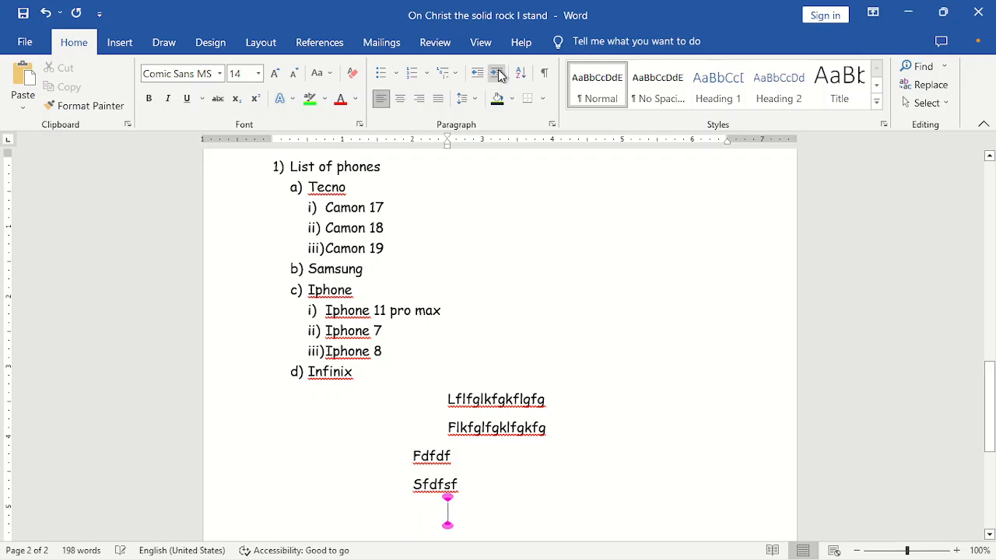
pyautogui.write('dfdfsds')
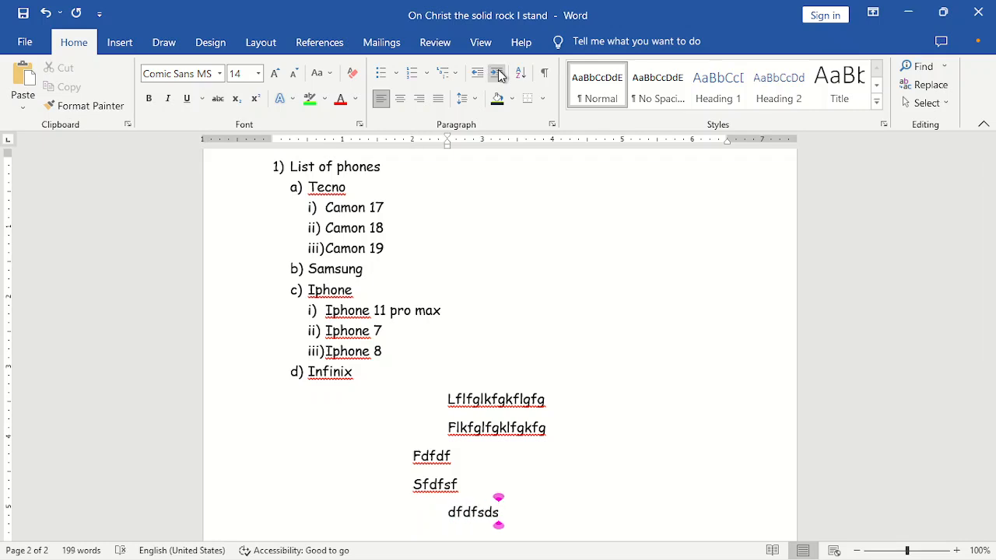
pyautogui.press('Return')
pyautogui.write('sfsdssfs')
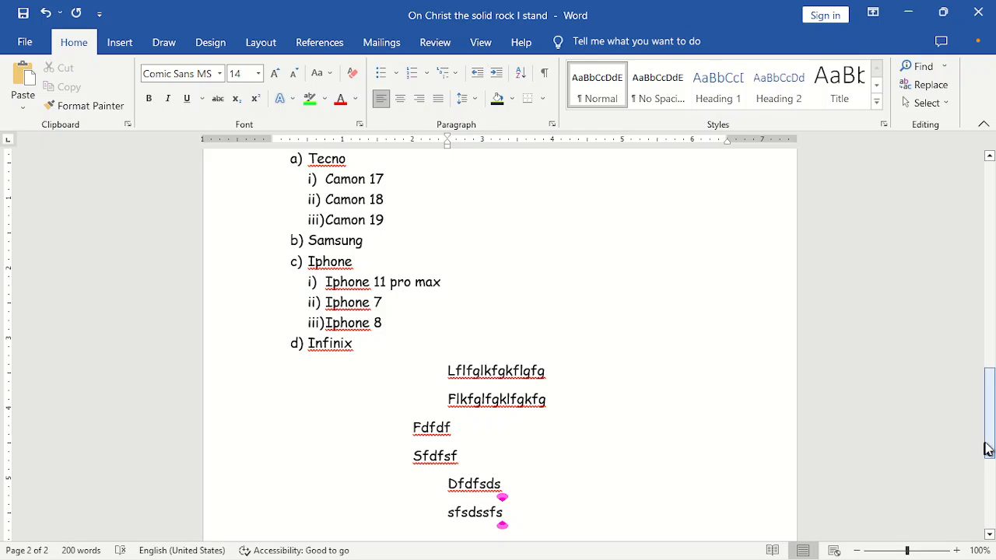
pyautogui.moveTo(988, 449); pyautogui.dragTo(993, 413)
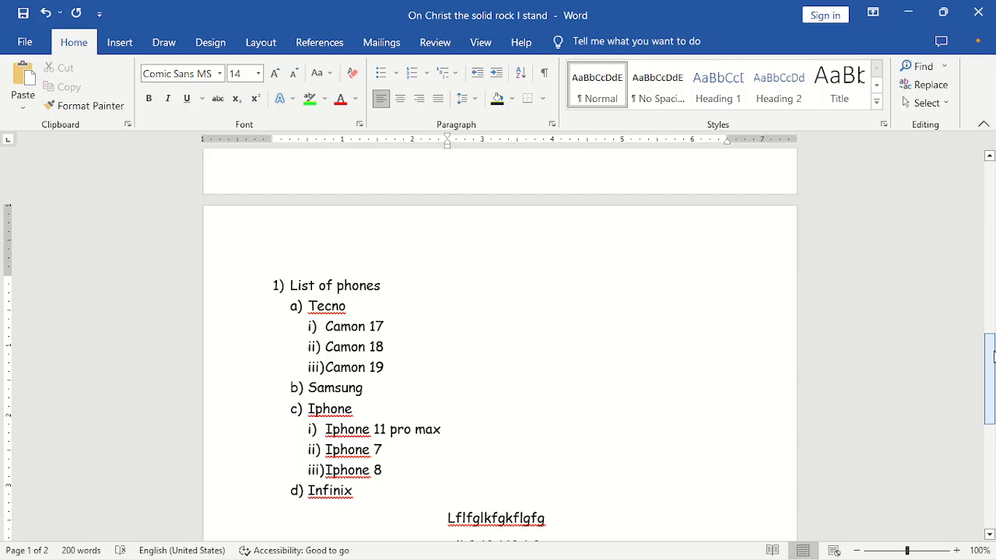
pyautogui.moveTo(994, 357); pyautogui.dragTo(993, 180)
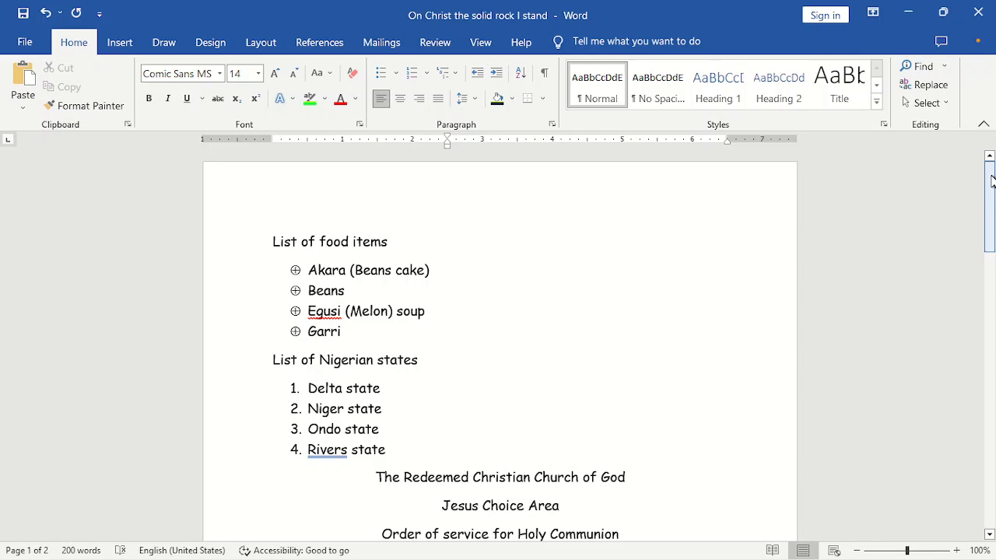
pyautogui.moveTo(993, 180); pyautogui.dragTo(978, 78)
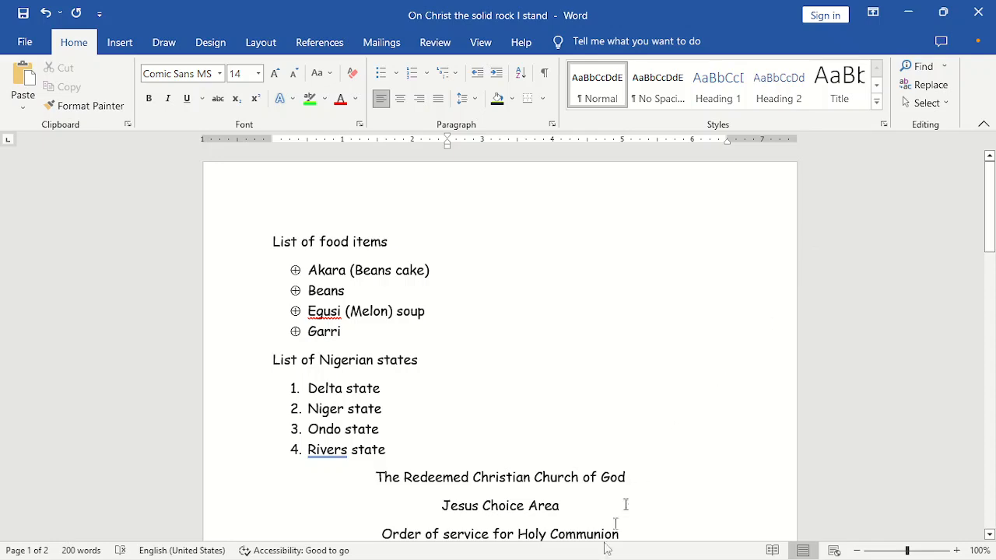
pyautogui.moveTo(529, 558)
pyautogui.click(563, 543)
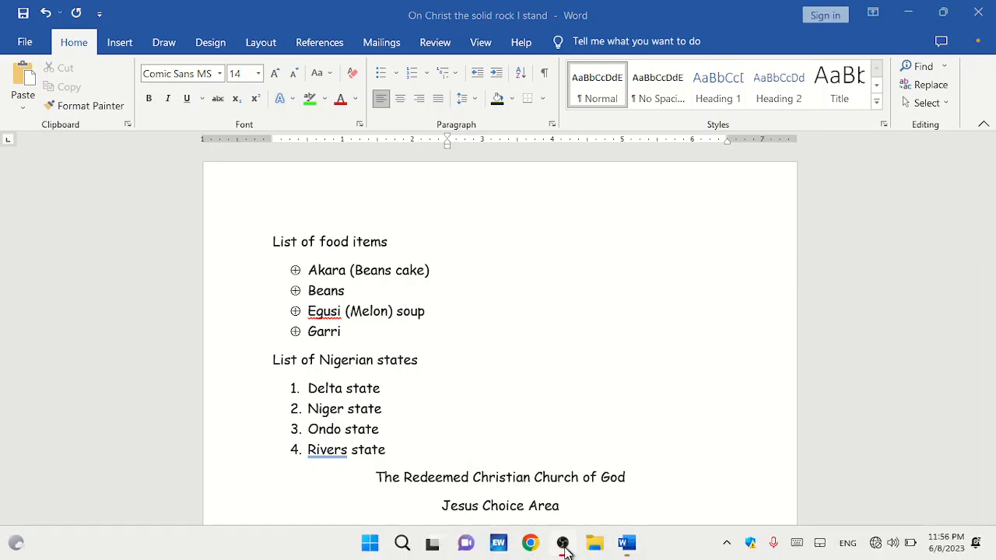